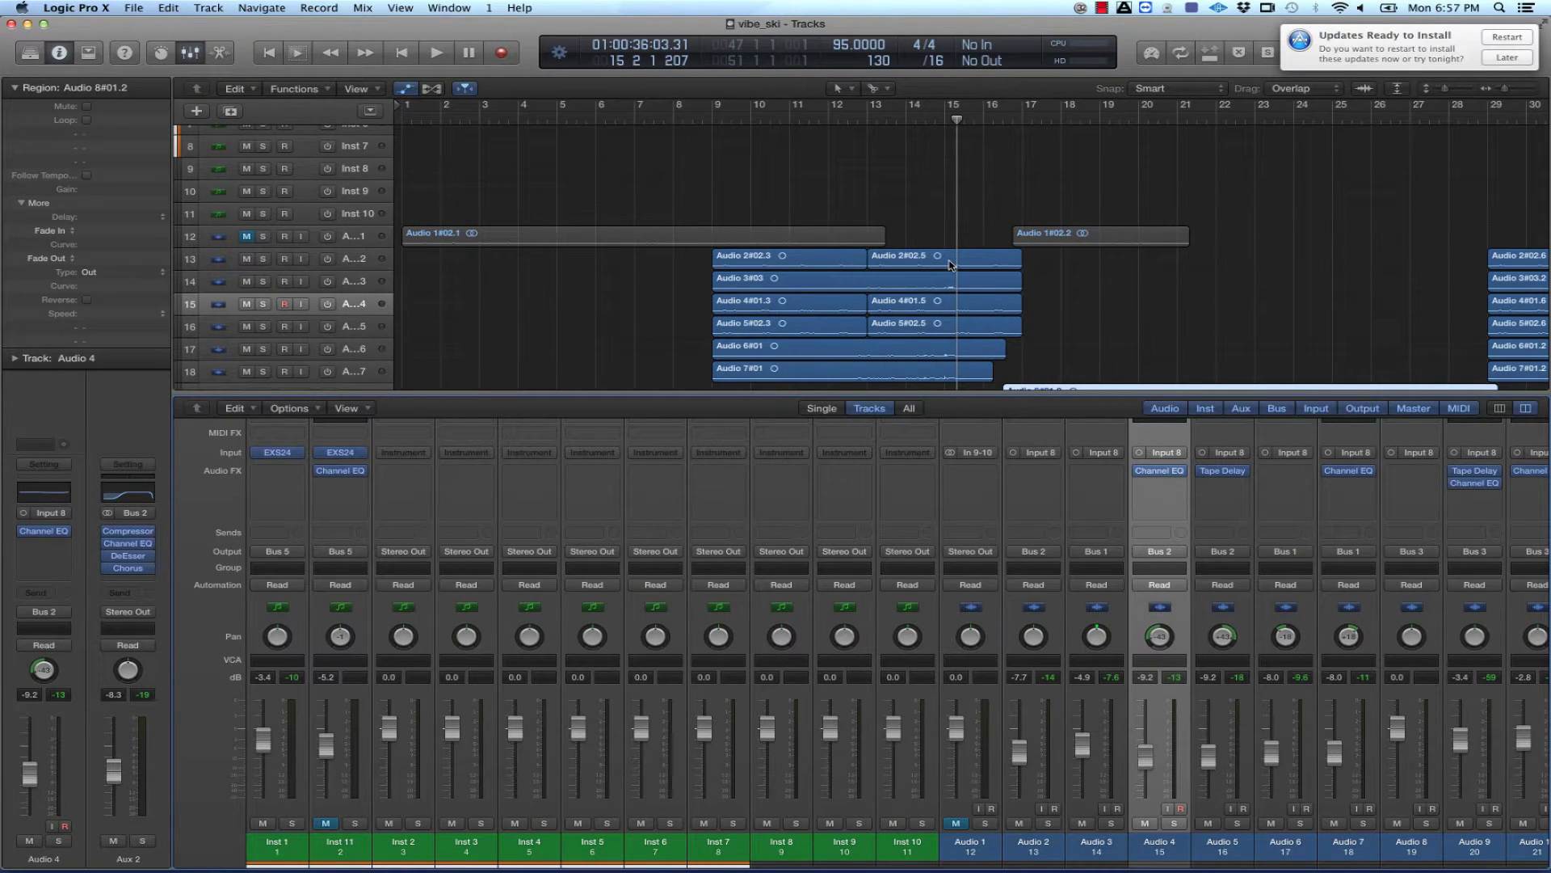
- Move the playhead back to within the stacked audio regions on tracks 13 to 18 and play that section
key(XF86AudioRaiseVolume)
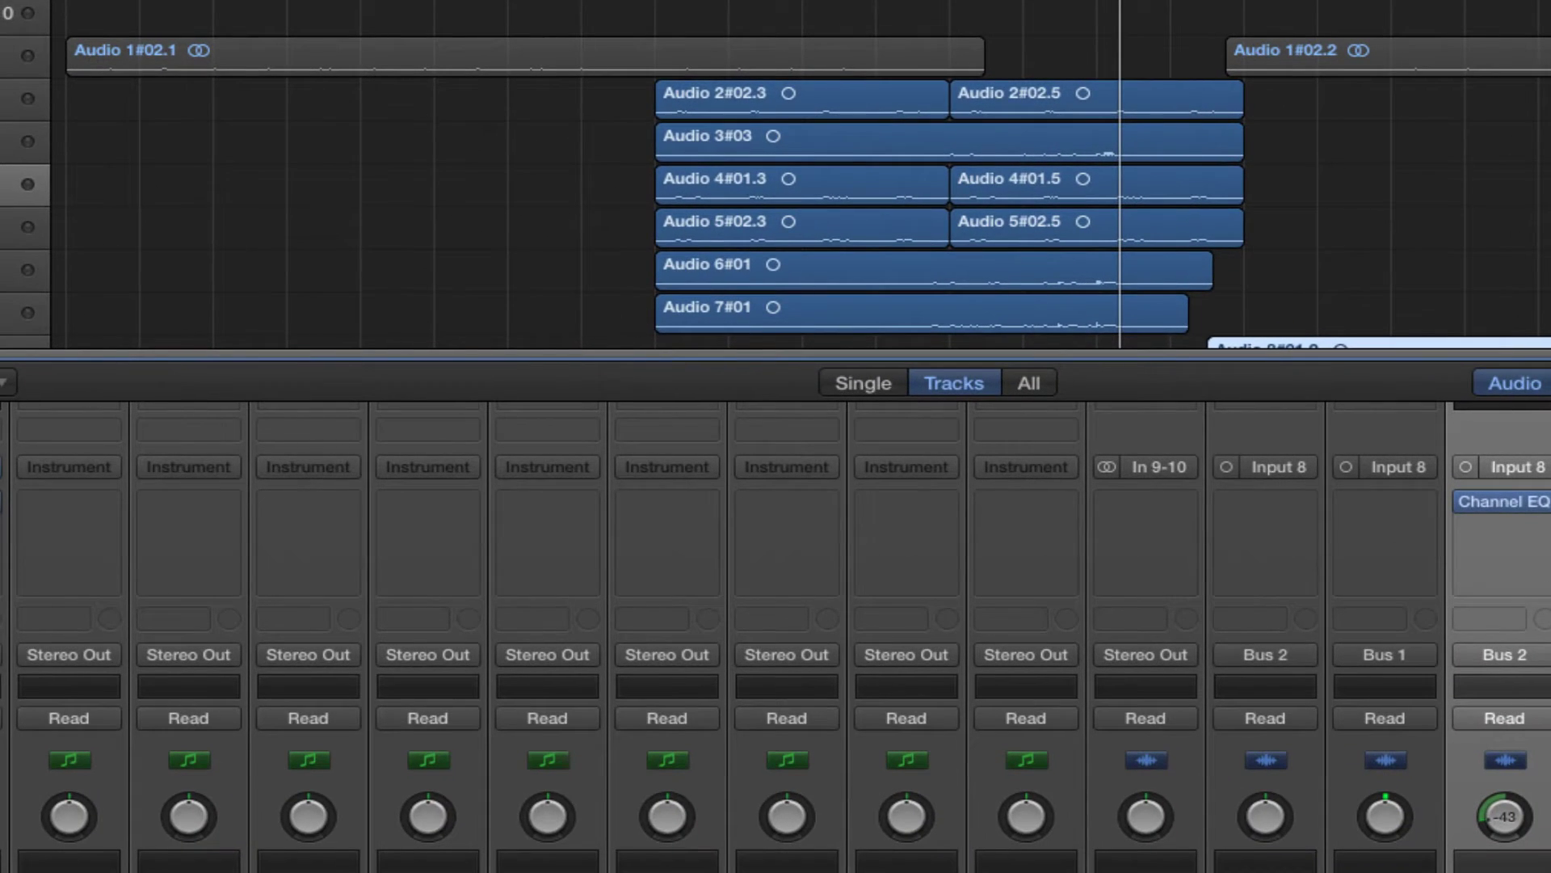
key(comma)
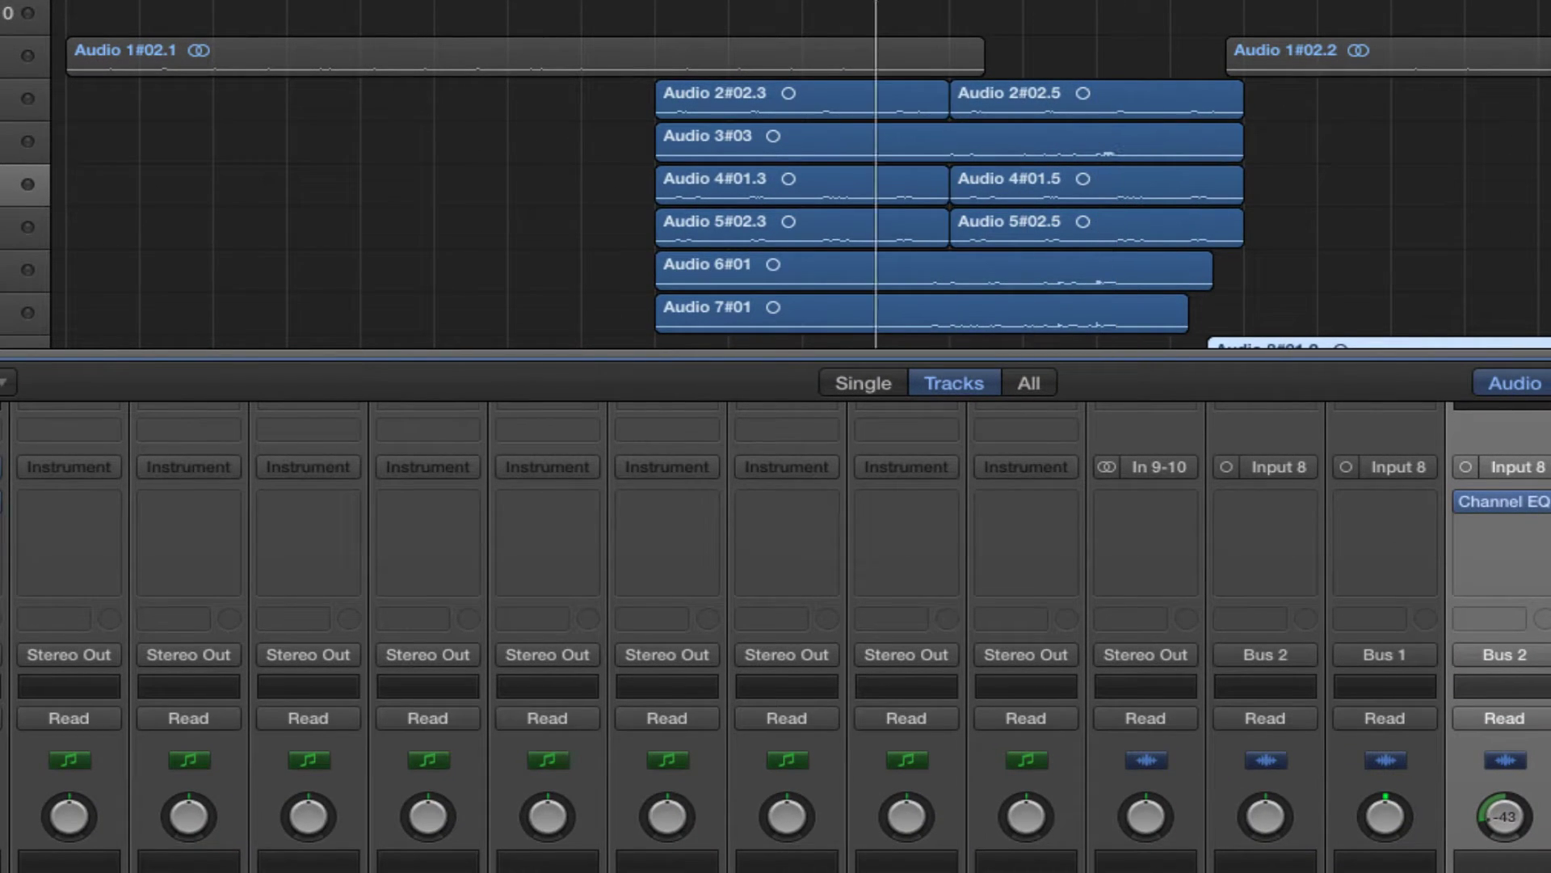
key(space)
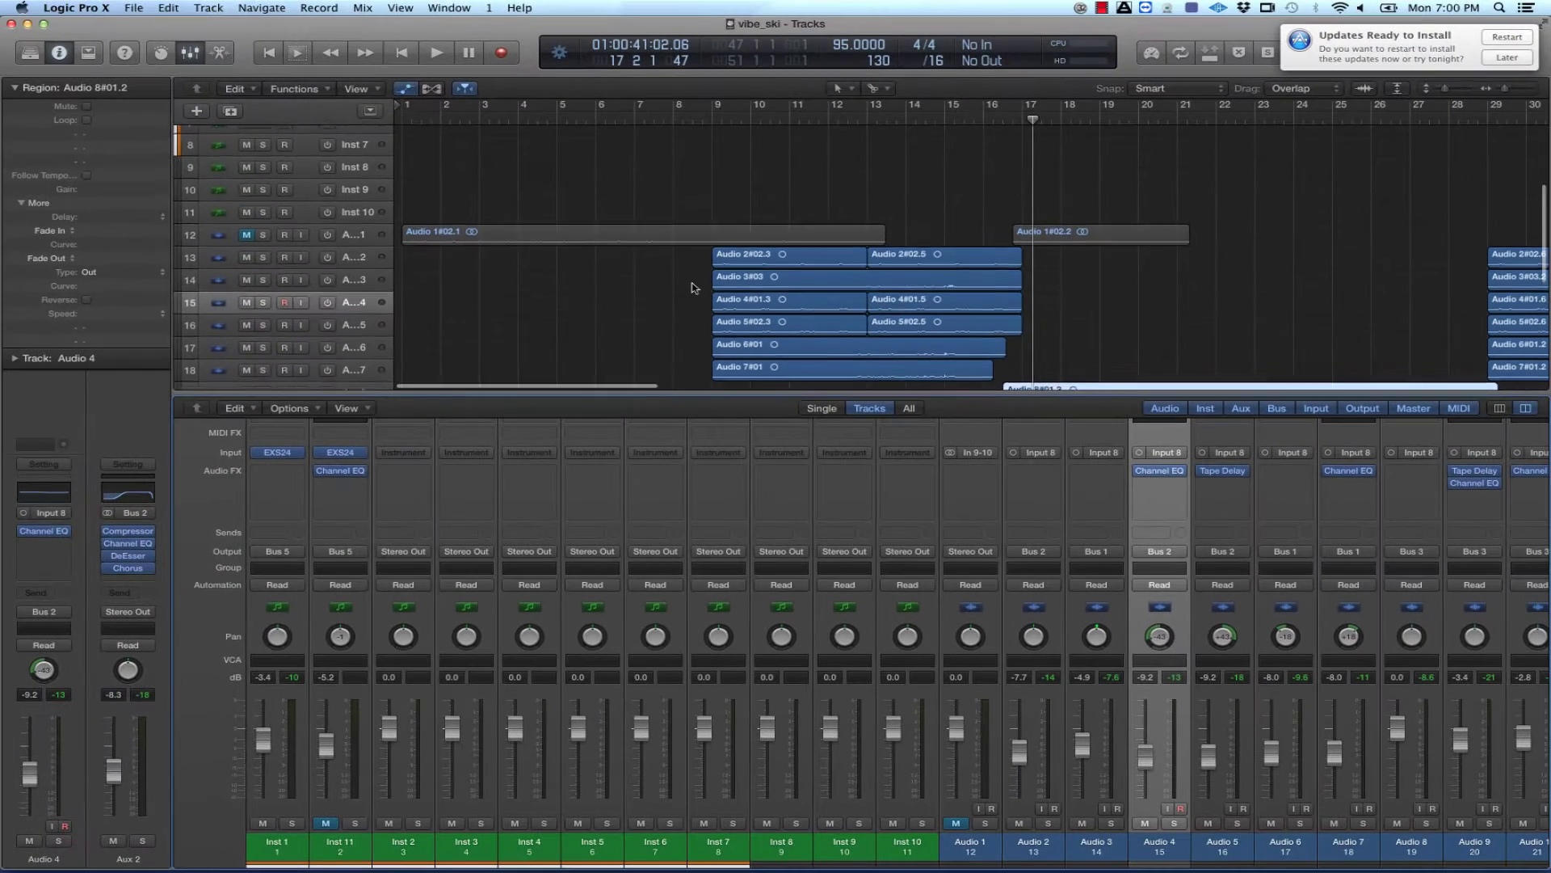
- Copy the nine audio regions on tracks 13 to 18 between bars 9 and 17, and make track 13 the paste target
scroll(617, 333, down, 2)
drag(713, 303, 1003, 170)
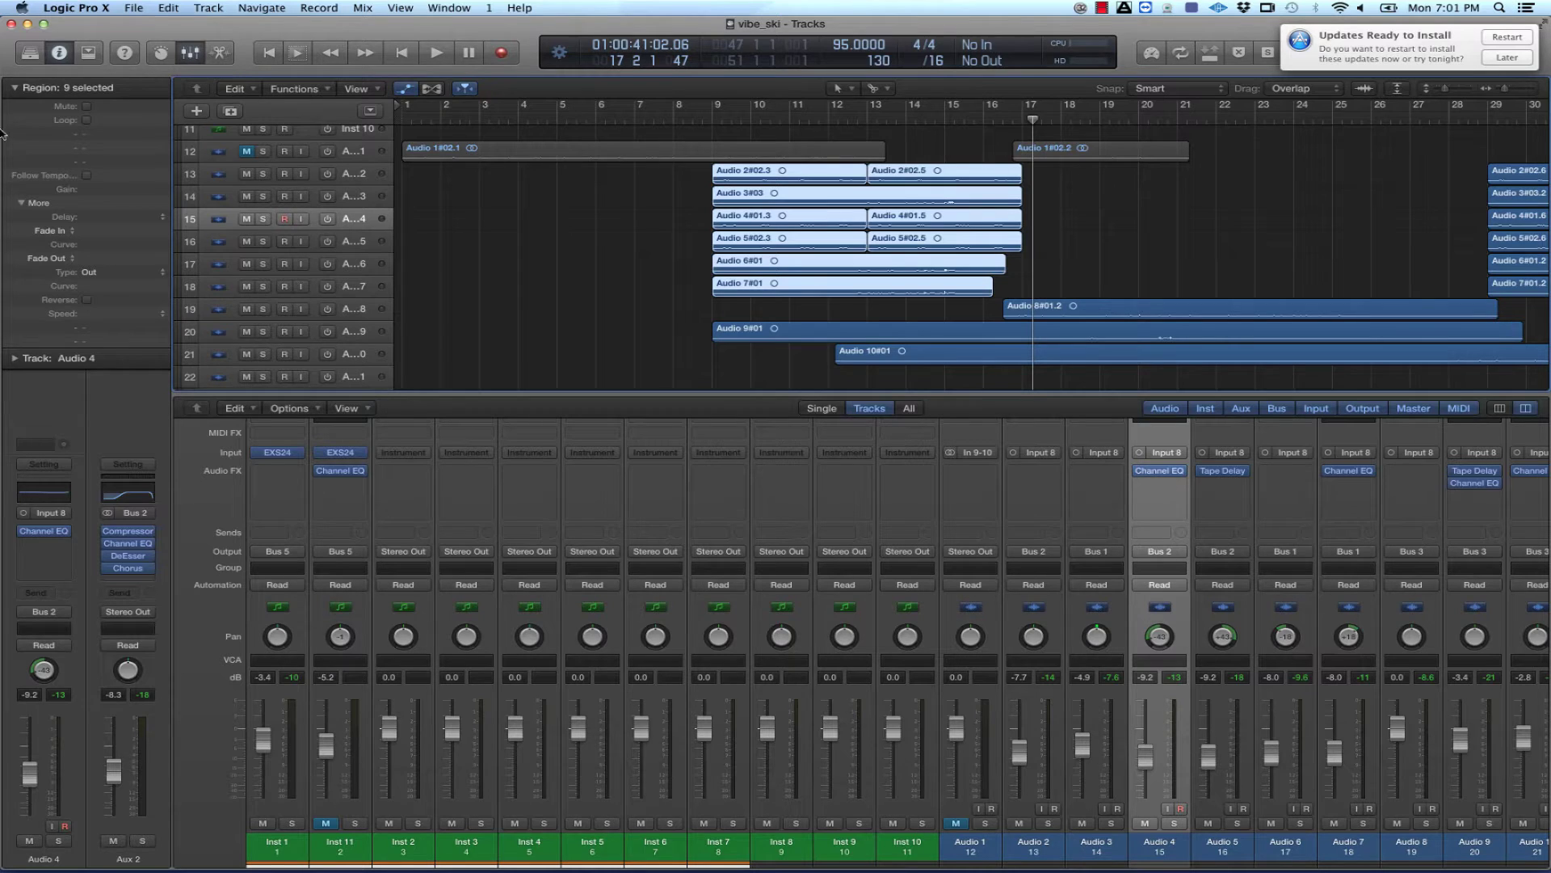
click(232, 176)
click(483, 230)
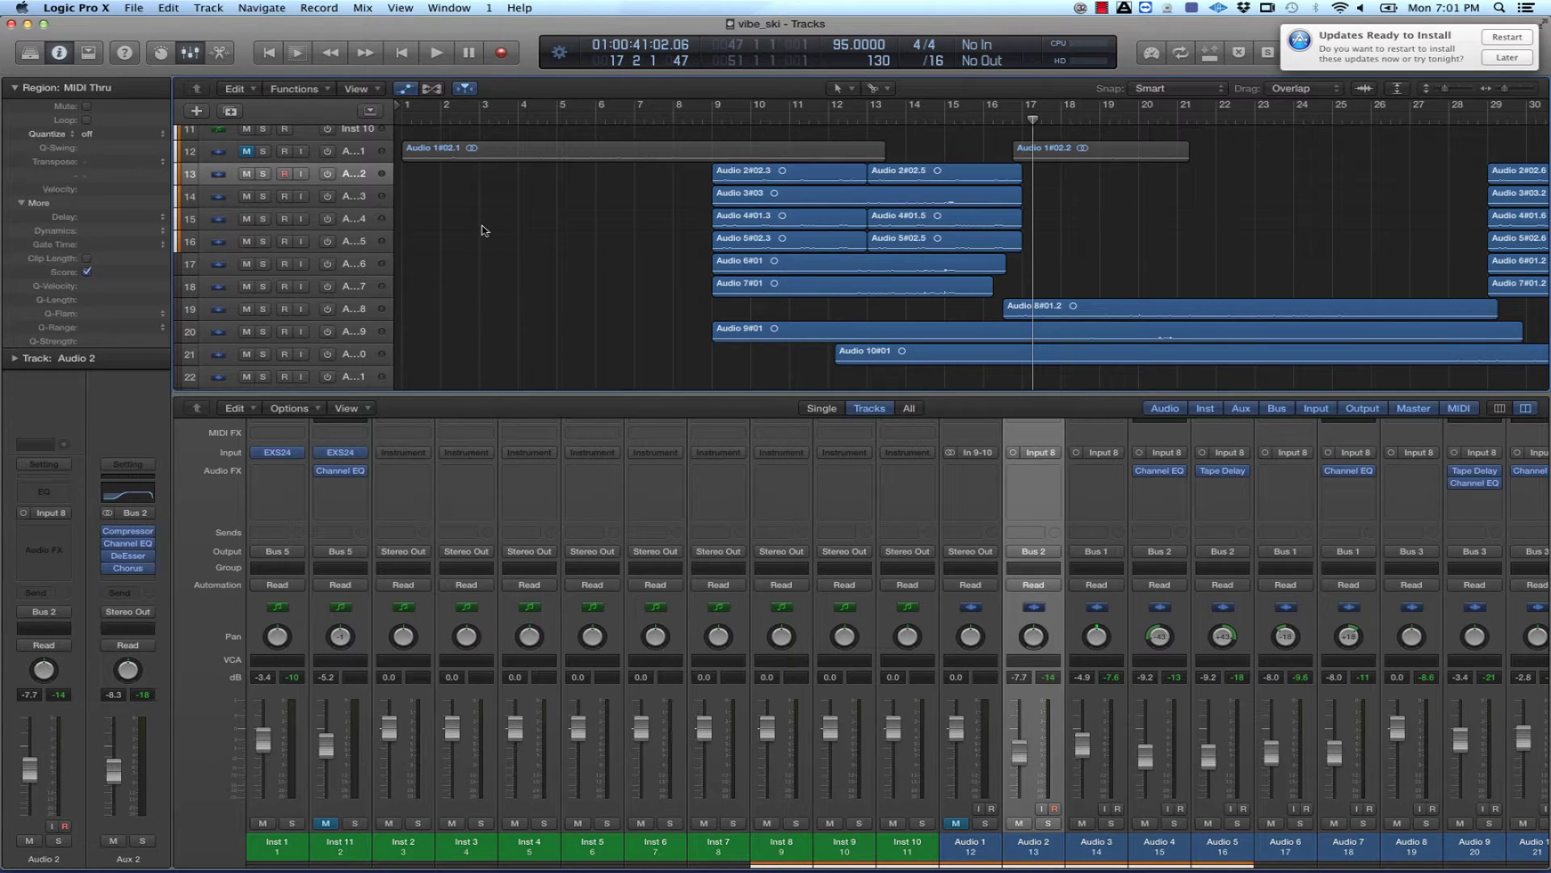
- Move the playhead to bar 65 and paste the copied regions there, including their automation data
key(period)
key(period)
key(period)
key(period)
key(period)
key(period)
key(period)
key(period)
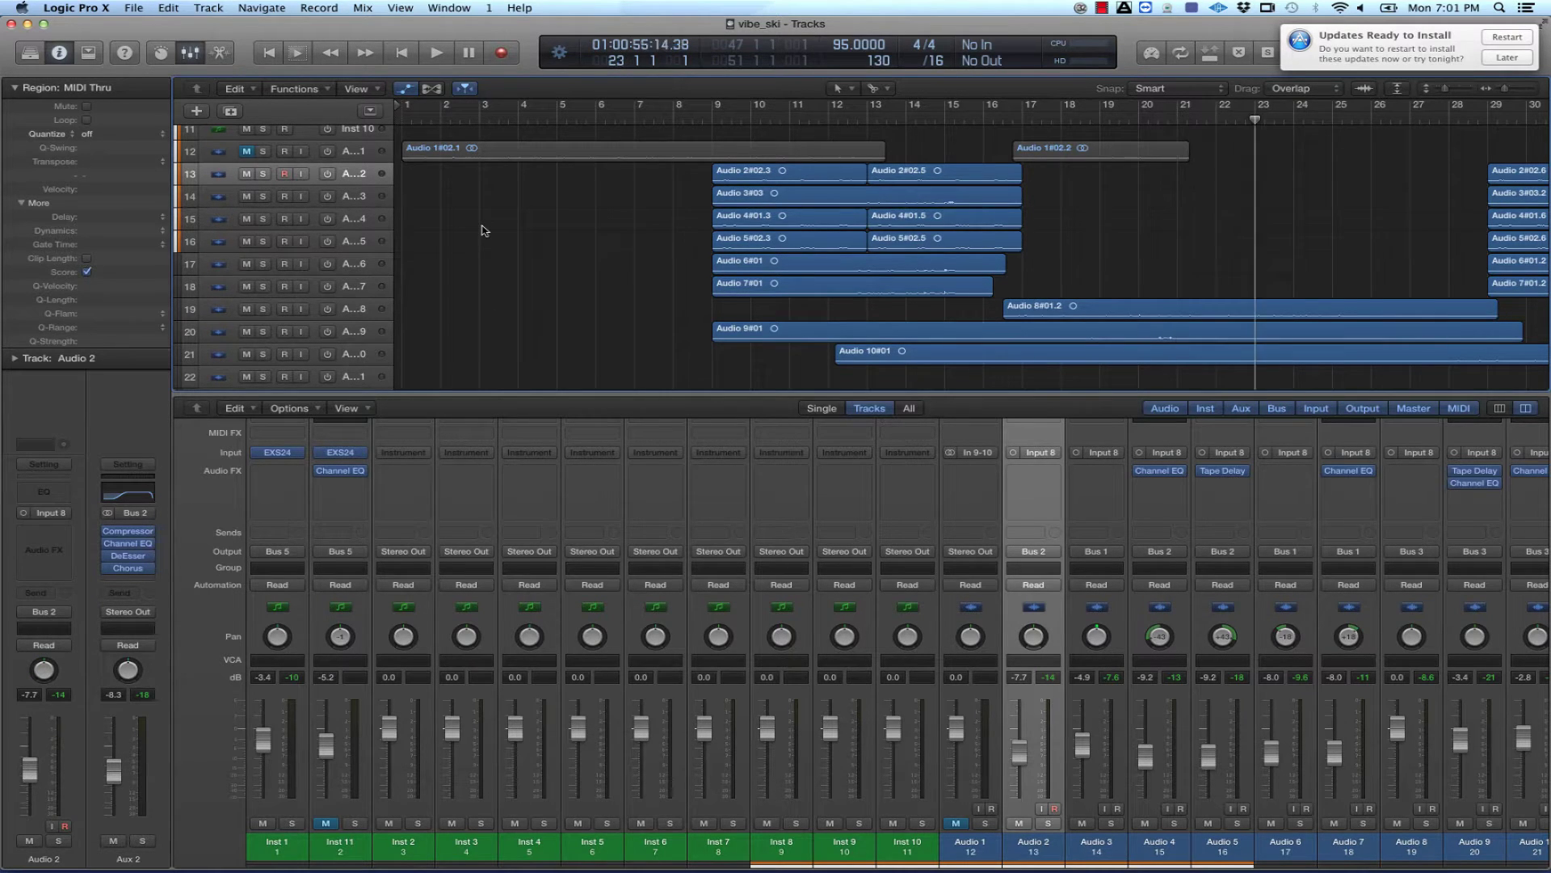
key(period)
key(period)
key(period)
key(period)
key(period)
key(period)
key(period)
key(period)
key(period)
key(period)
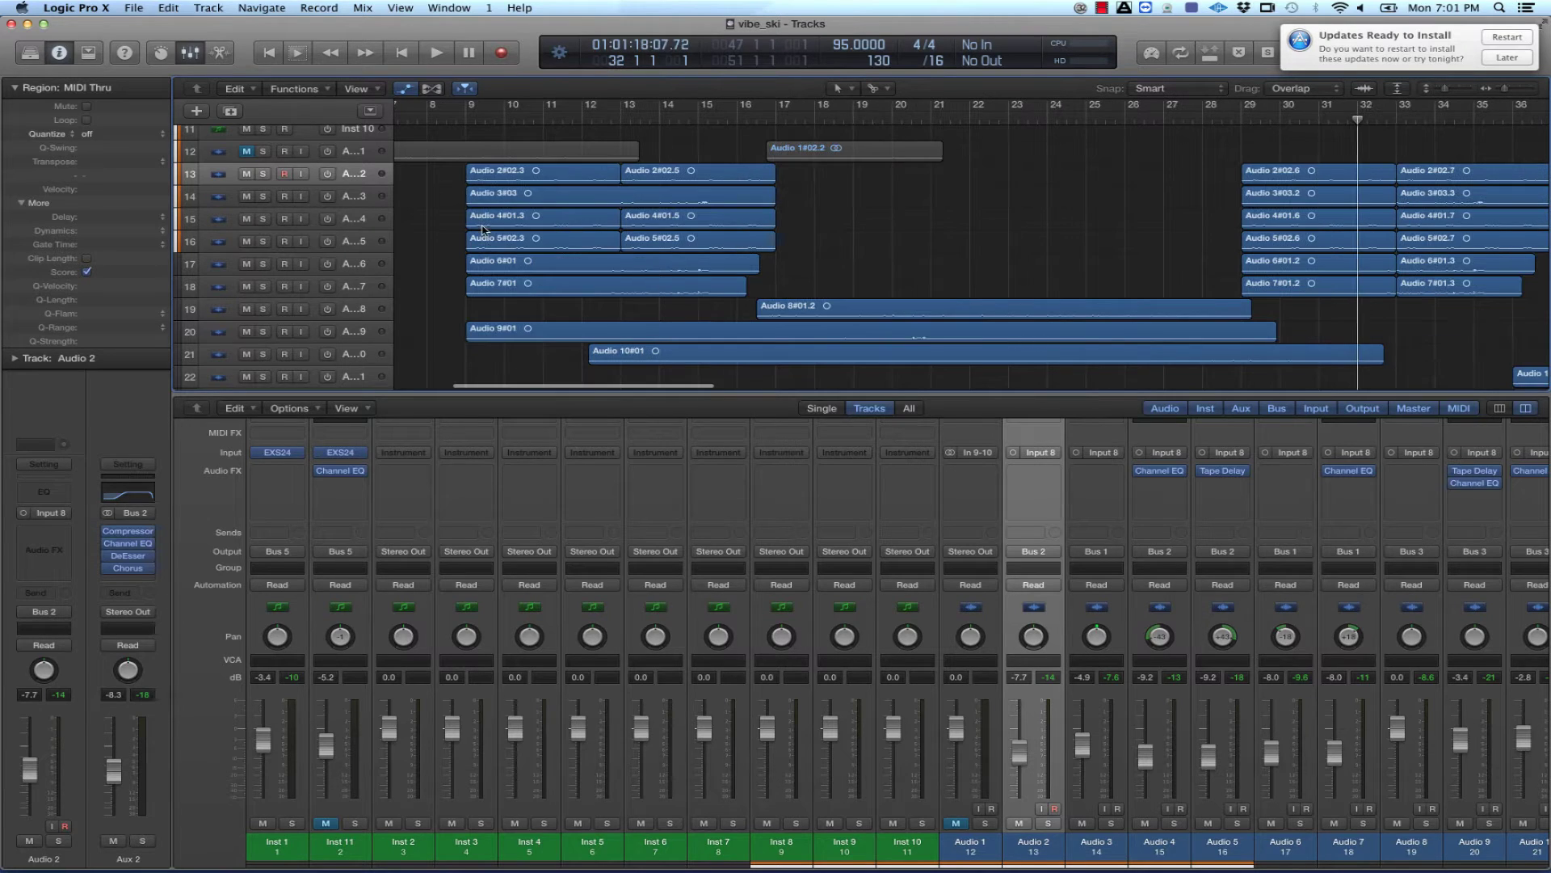
key(period)
key(period)
key(period)
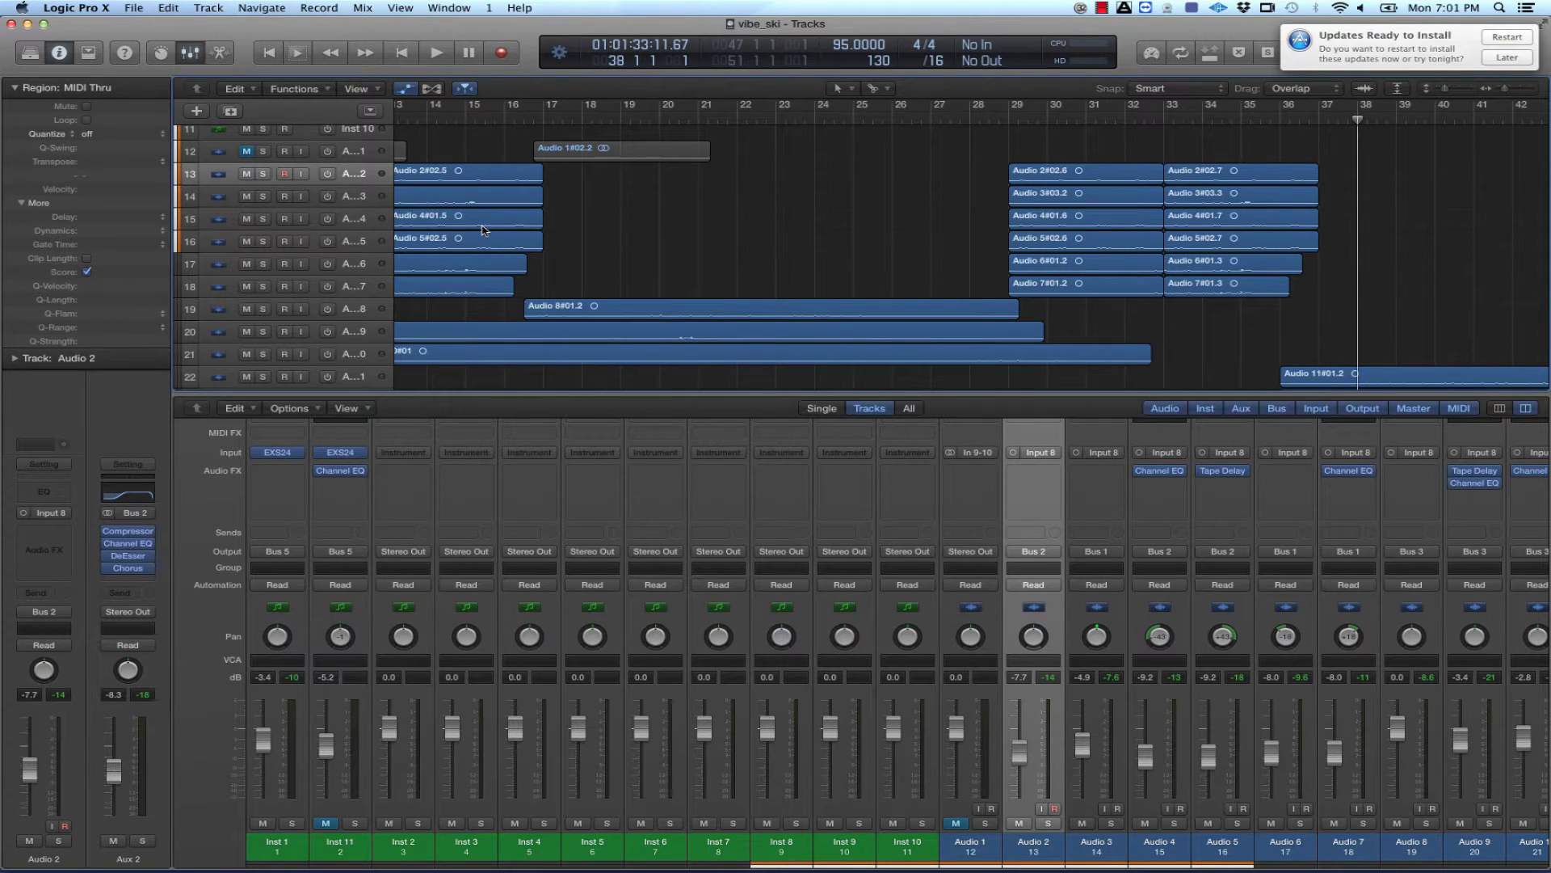
key(space)
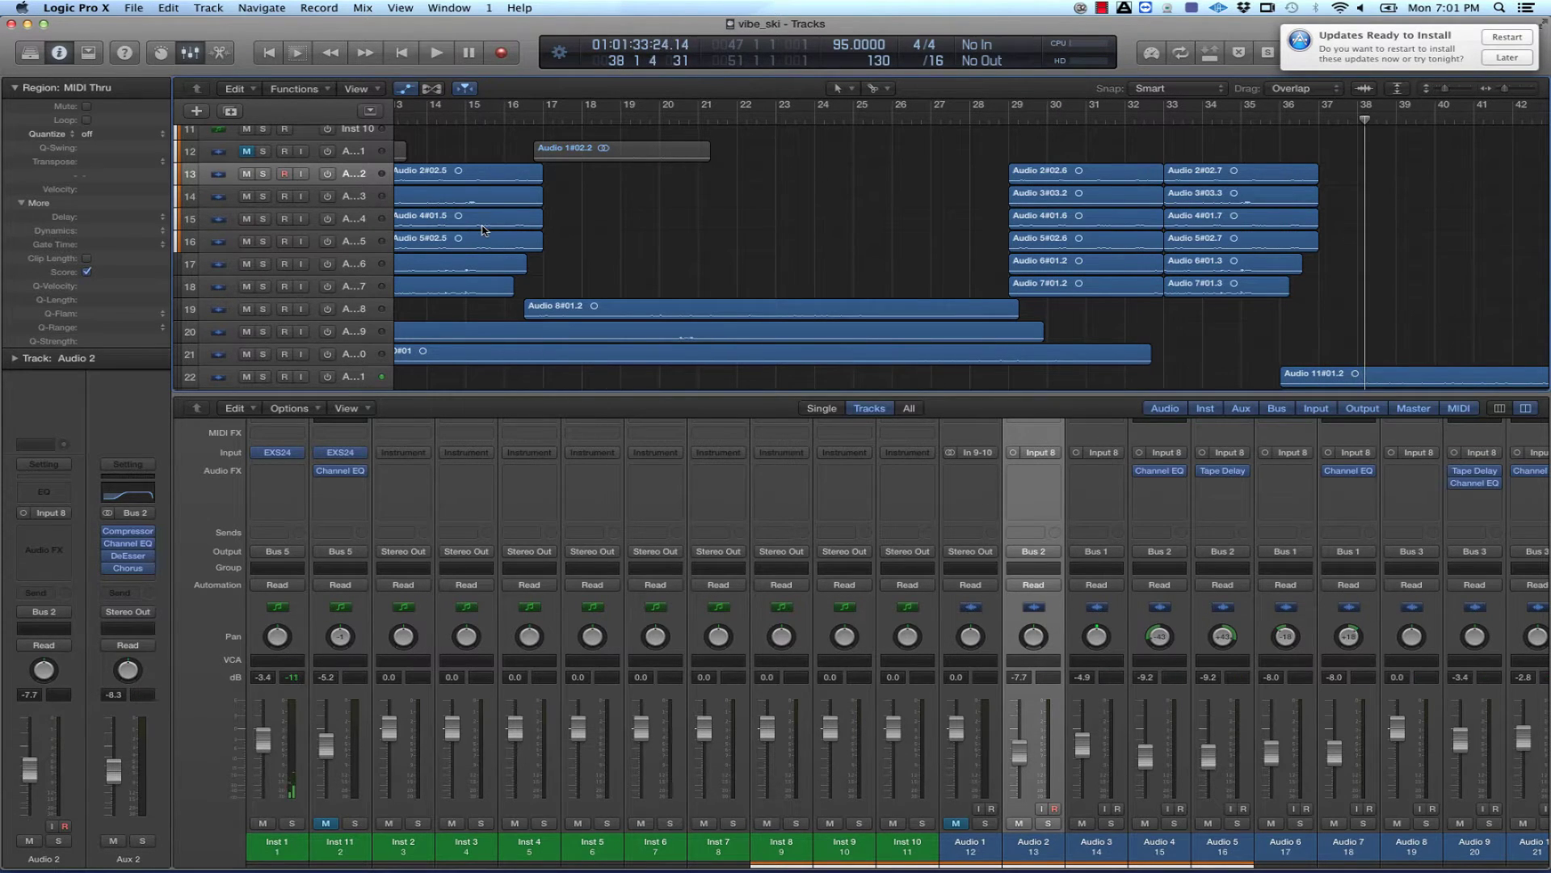
key(period)
key(period)
key(period)
key(period)
key(period)
key(period)
key(period)
key(period)
key(period)
key(period)
key(period)
key(period)
key(period)
key(period)
key(period)
key(period)
key(period)
key(space)
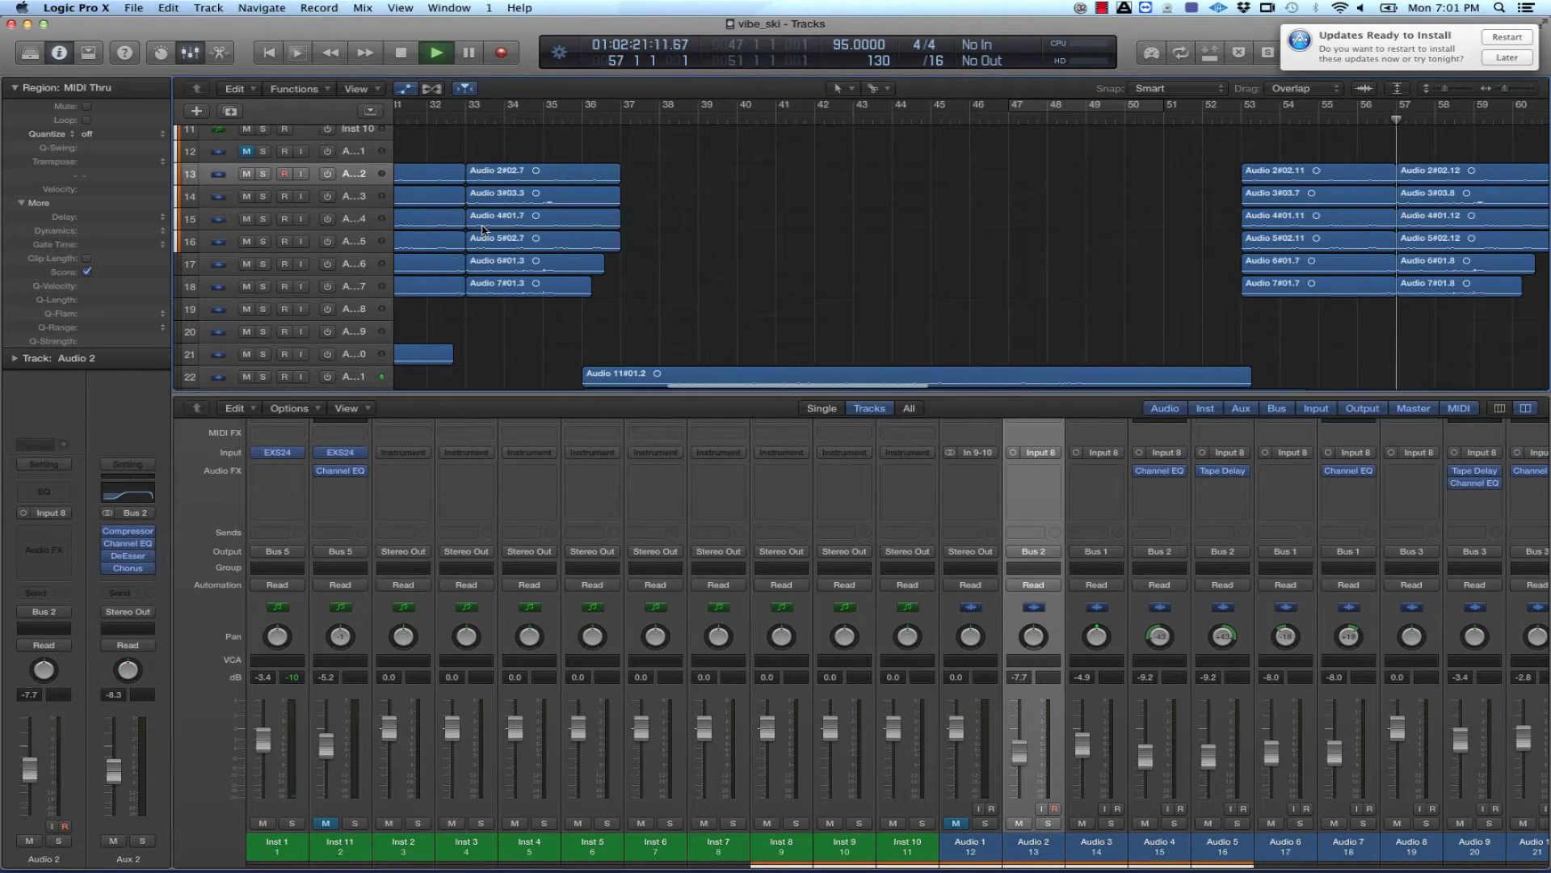
key(period)
key(period)
key(period)
key(period)
key(period)
key(space)
key(space)
key(space)
key(period)
key(period)
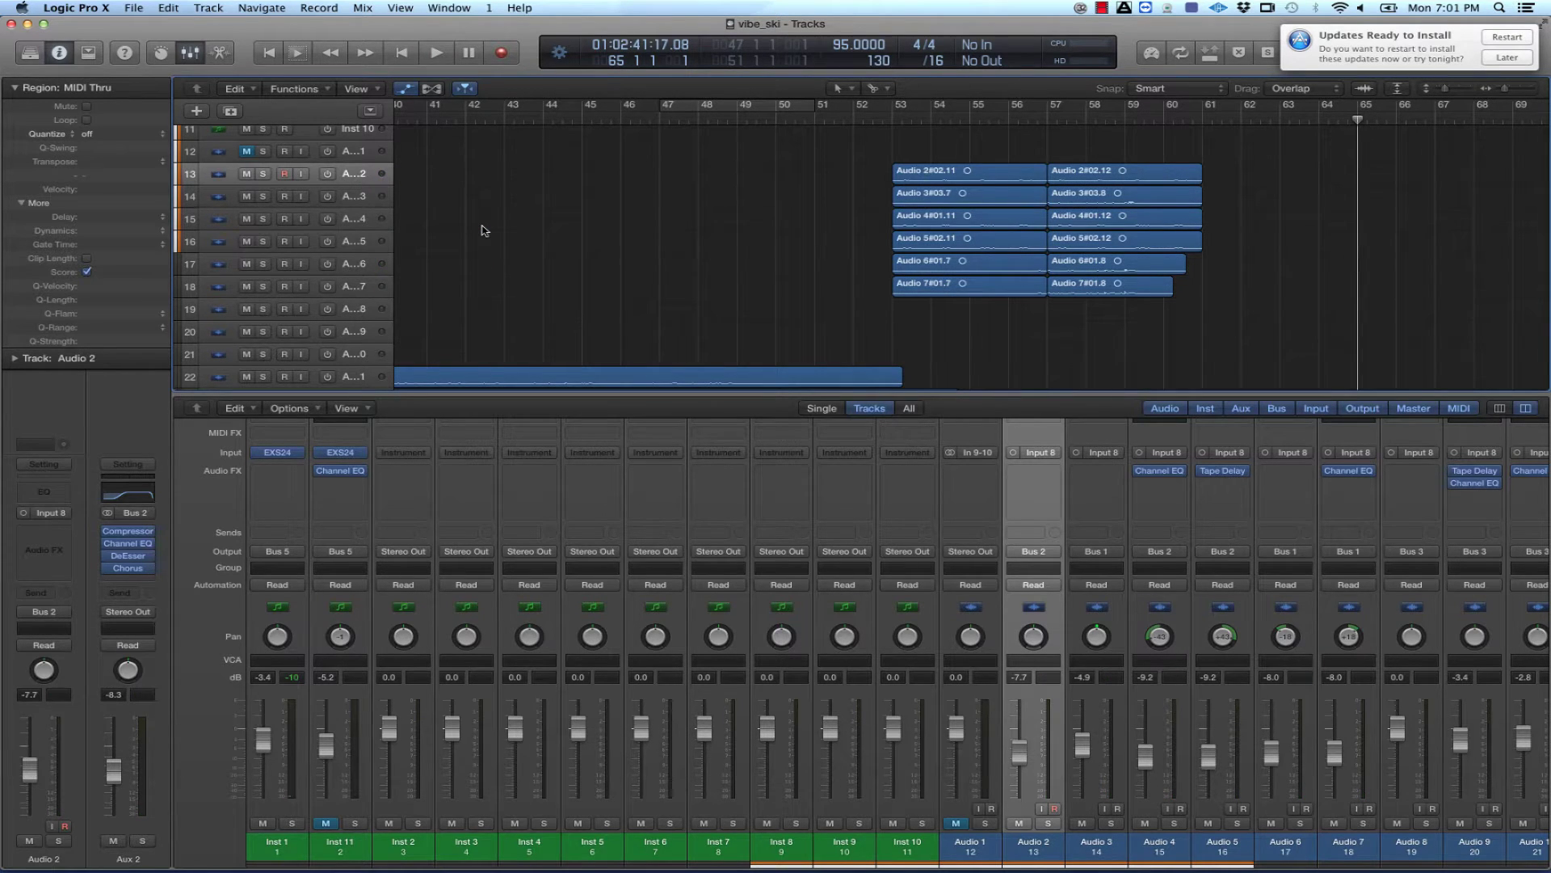
key(super+v)
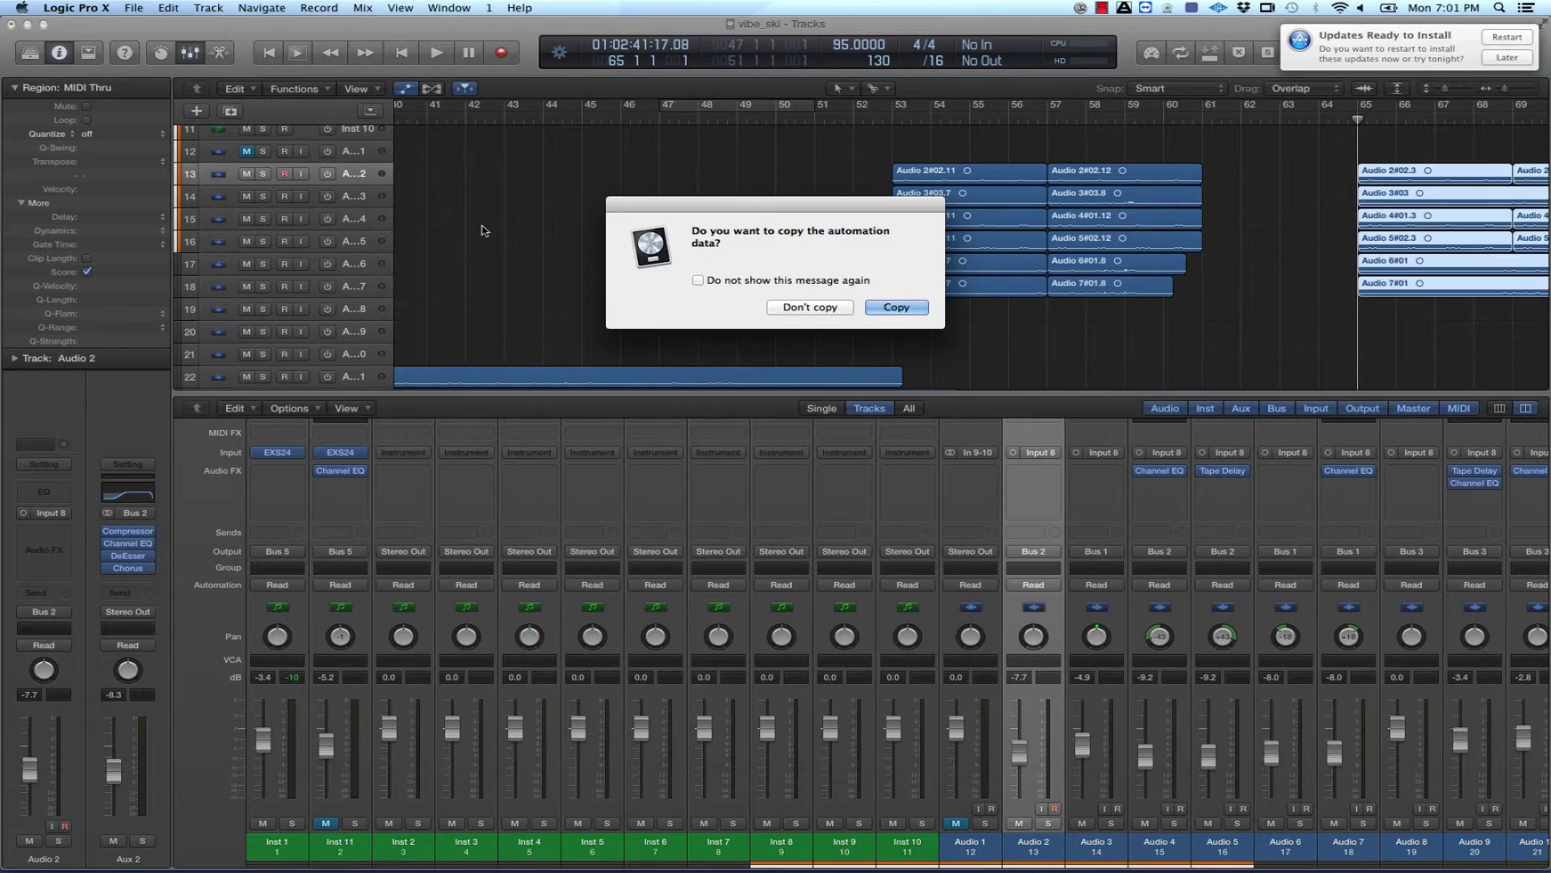
click(893, 308)
- Reposition the playhead over the pasted regions and play back their opening bars, and stop playback
key(comma)
key(comma)
key(comma)
key(comma)
key(comma)
key(comma)
key(comma)
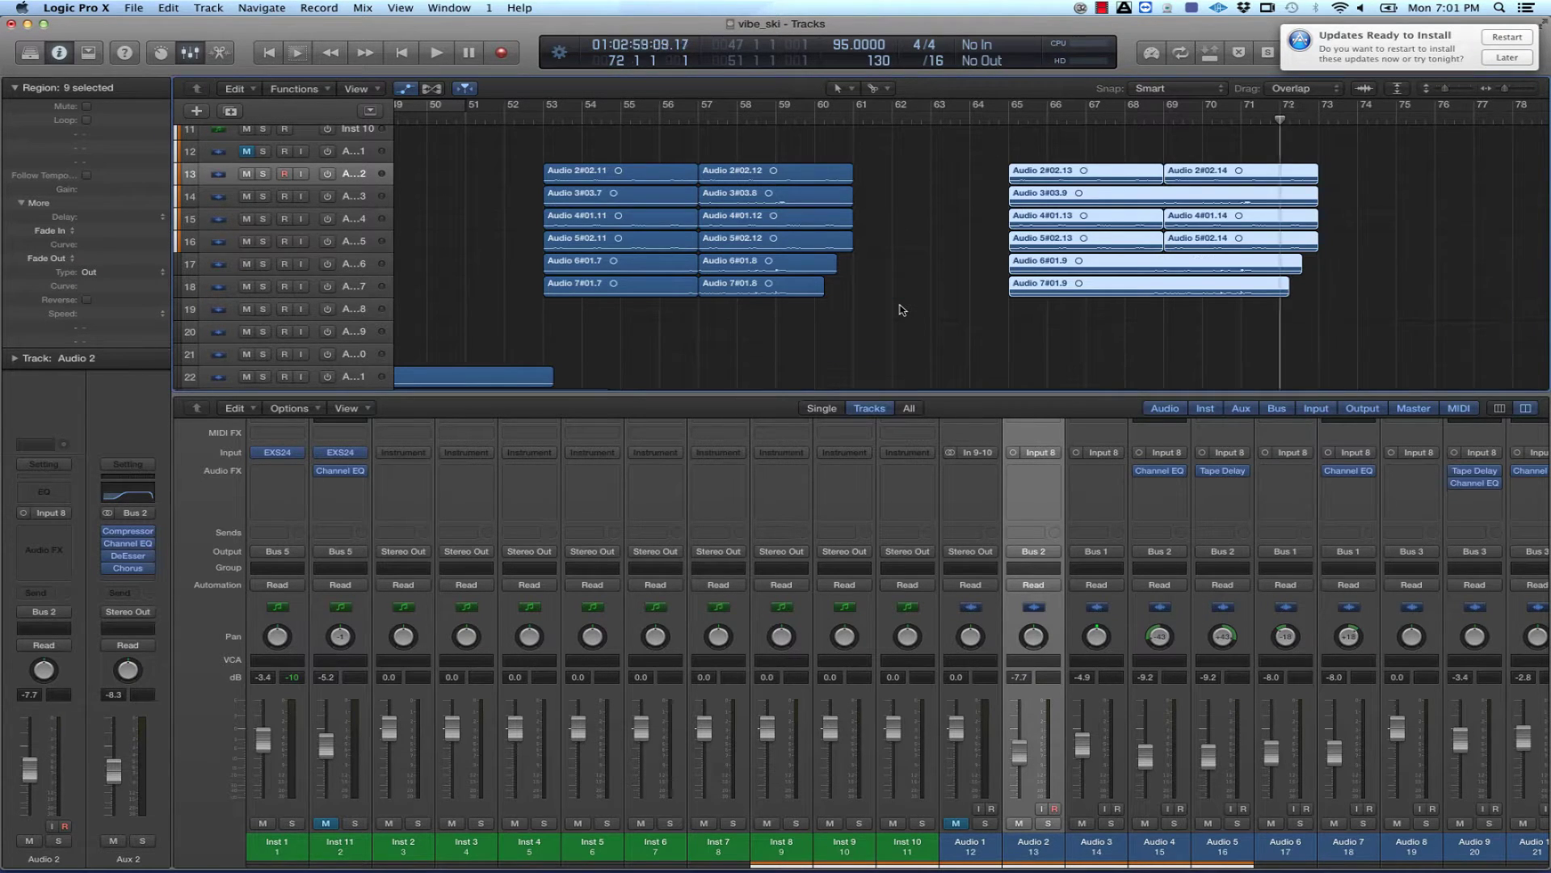
key(comma)
key(comma)
key(space)
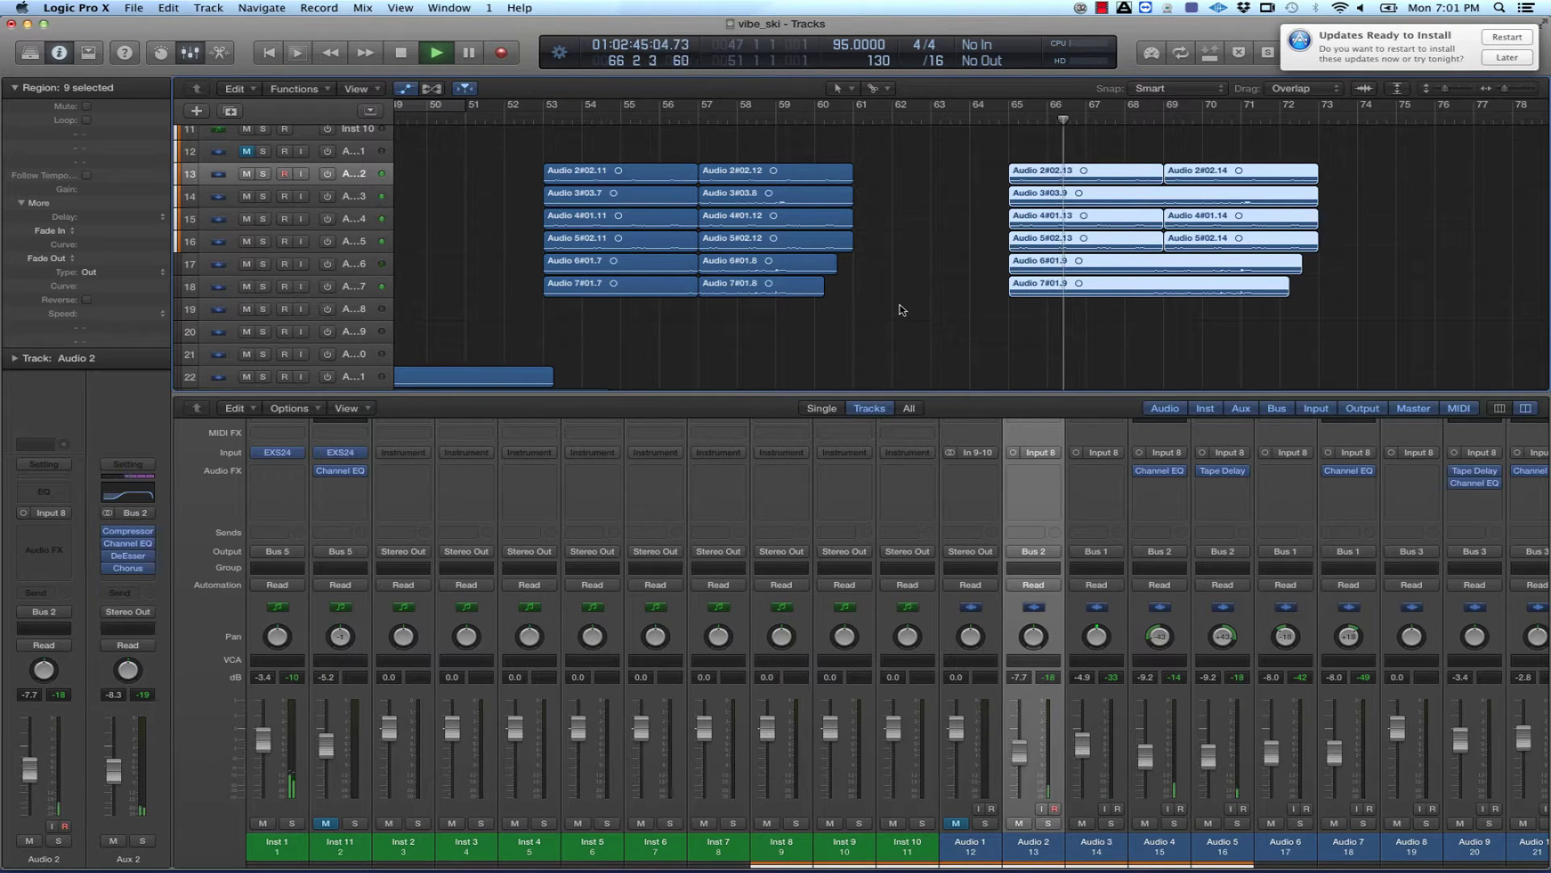
key(space)
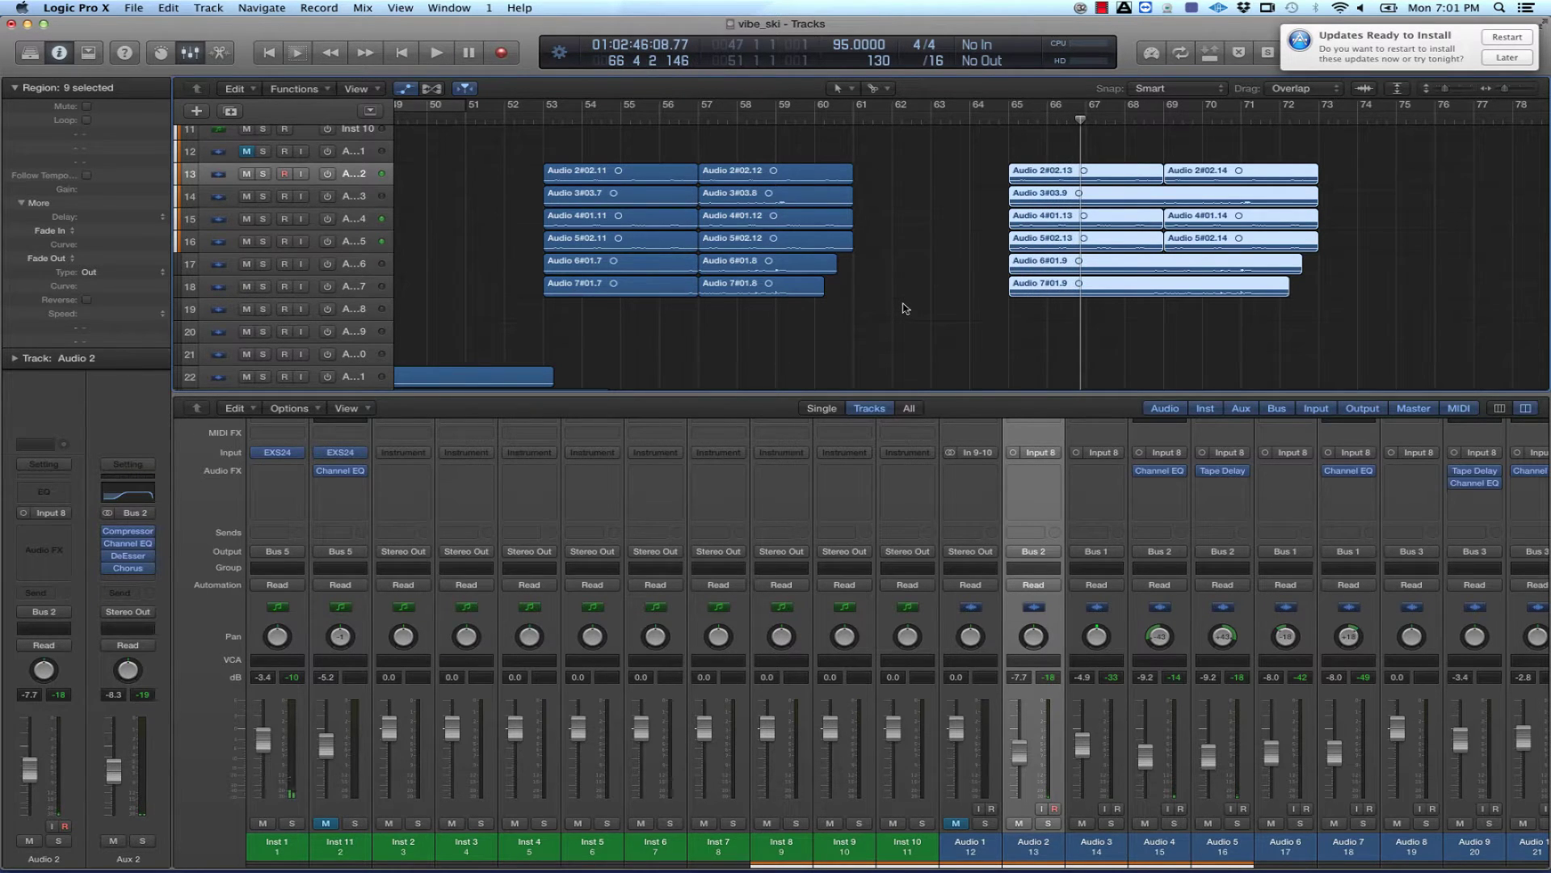
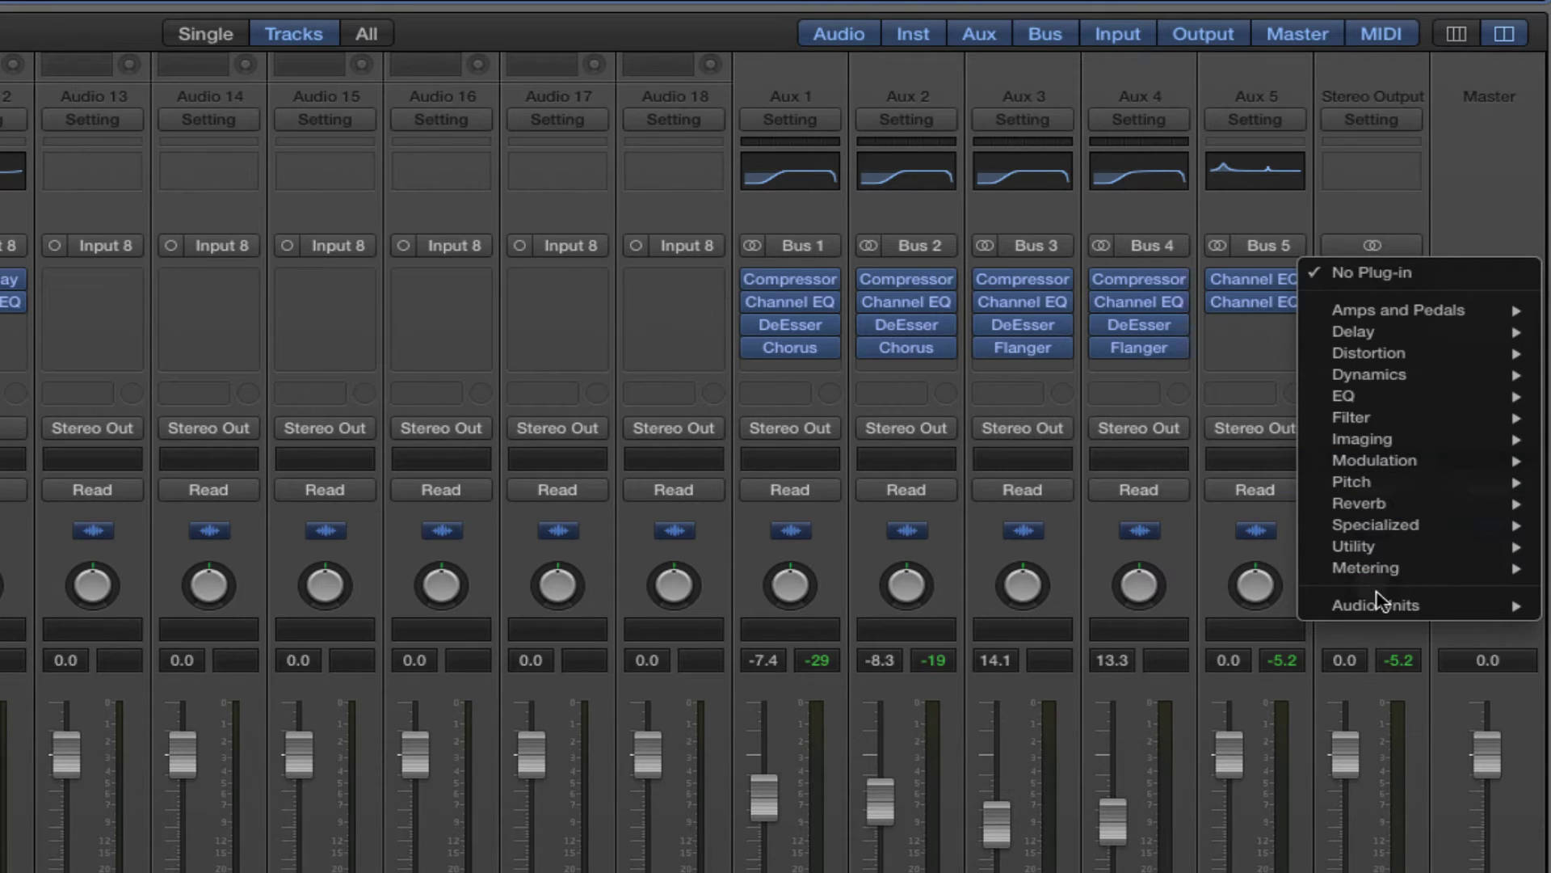
- Insert a stereo BPM Counter on the Stereo Output channel, play the project from the beginning to measure its tempo, and close the plug-in window
mouse_move(1101, 570)
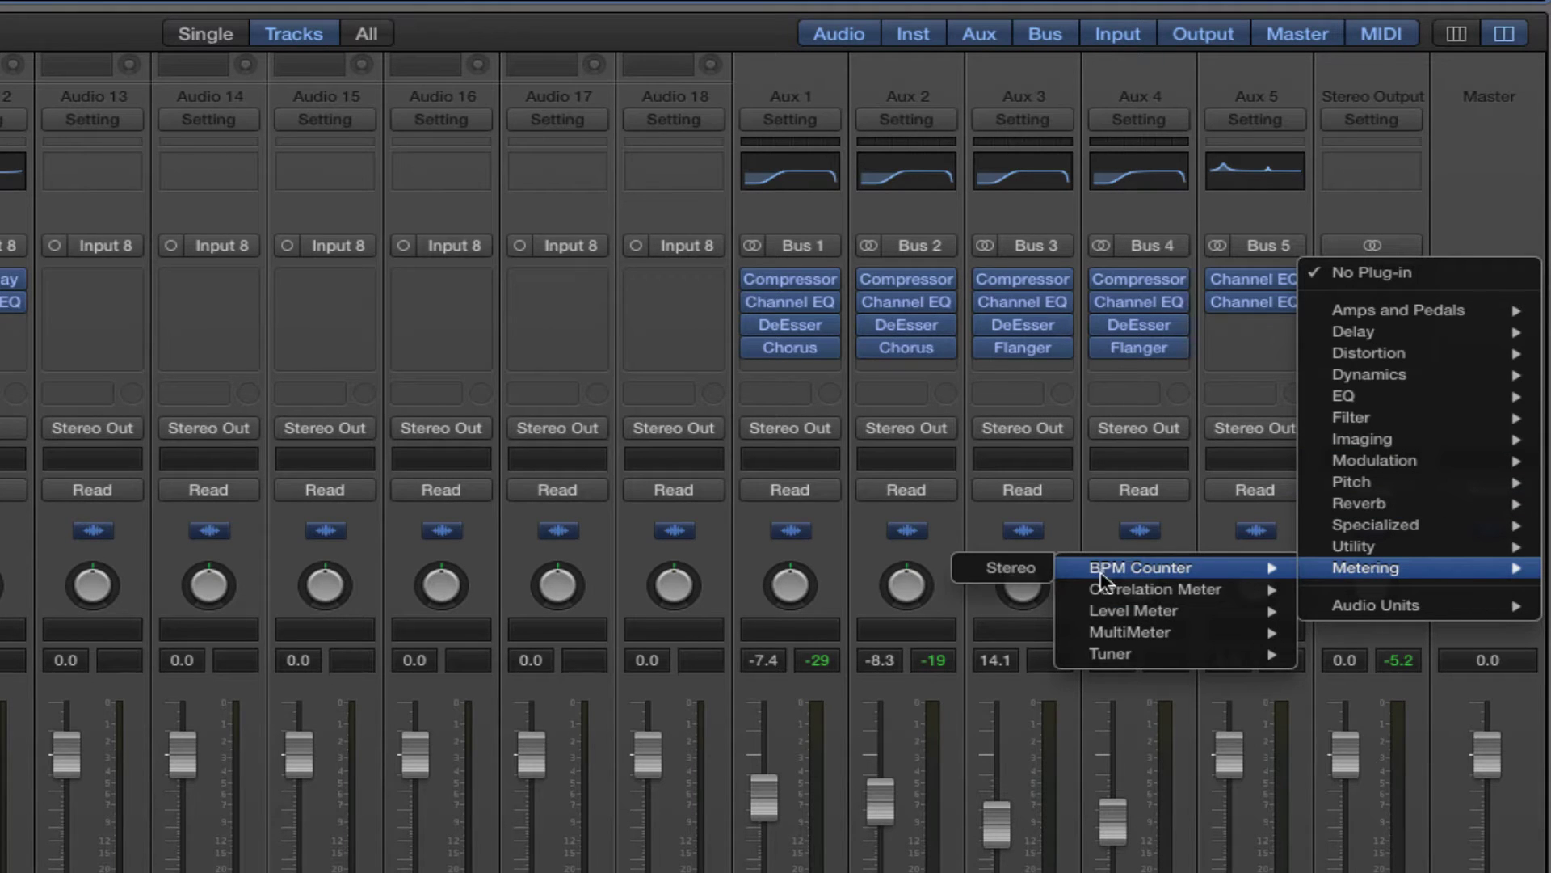
click(998, 570)
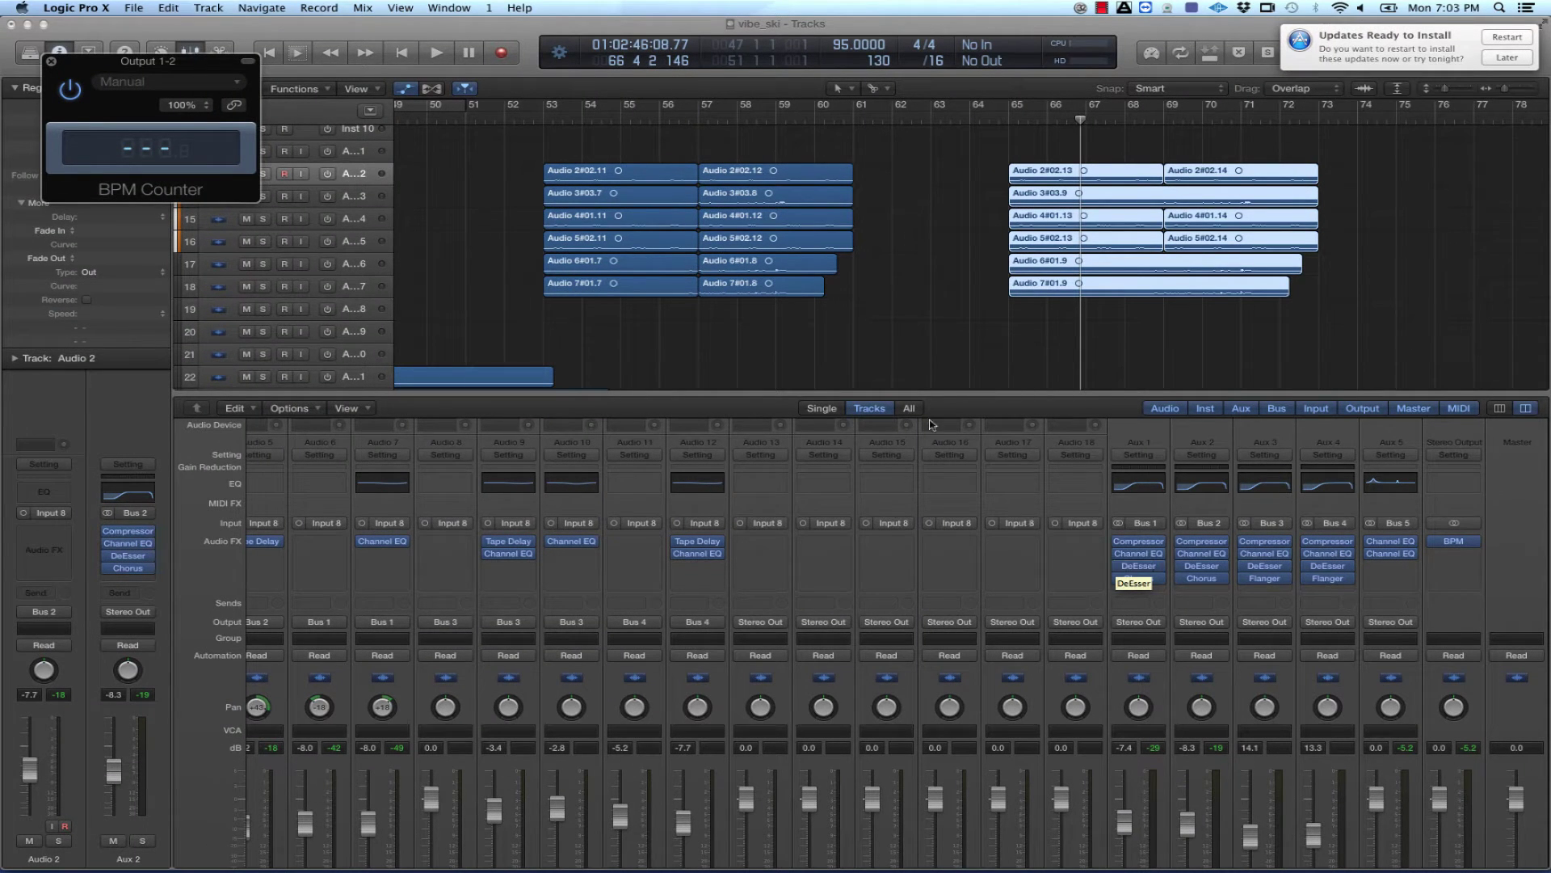
key(Return)
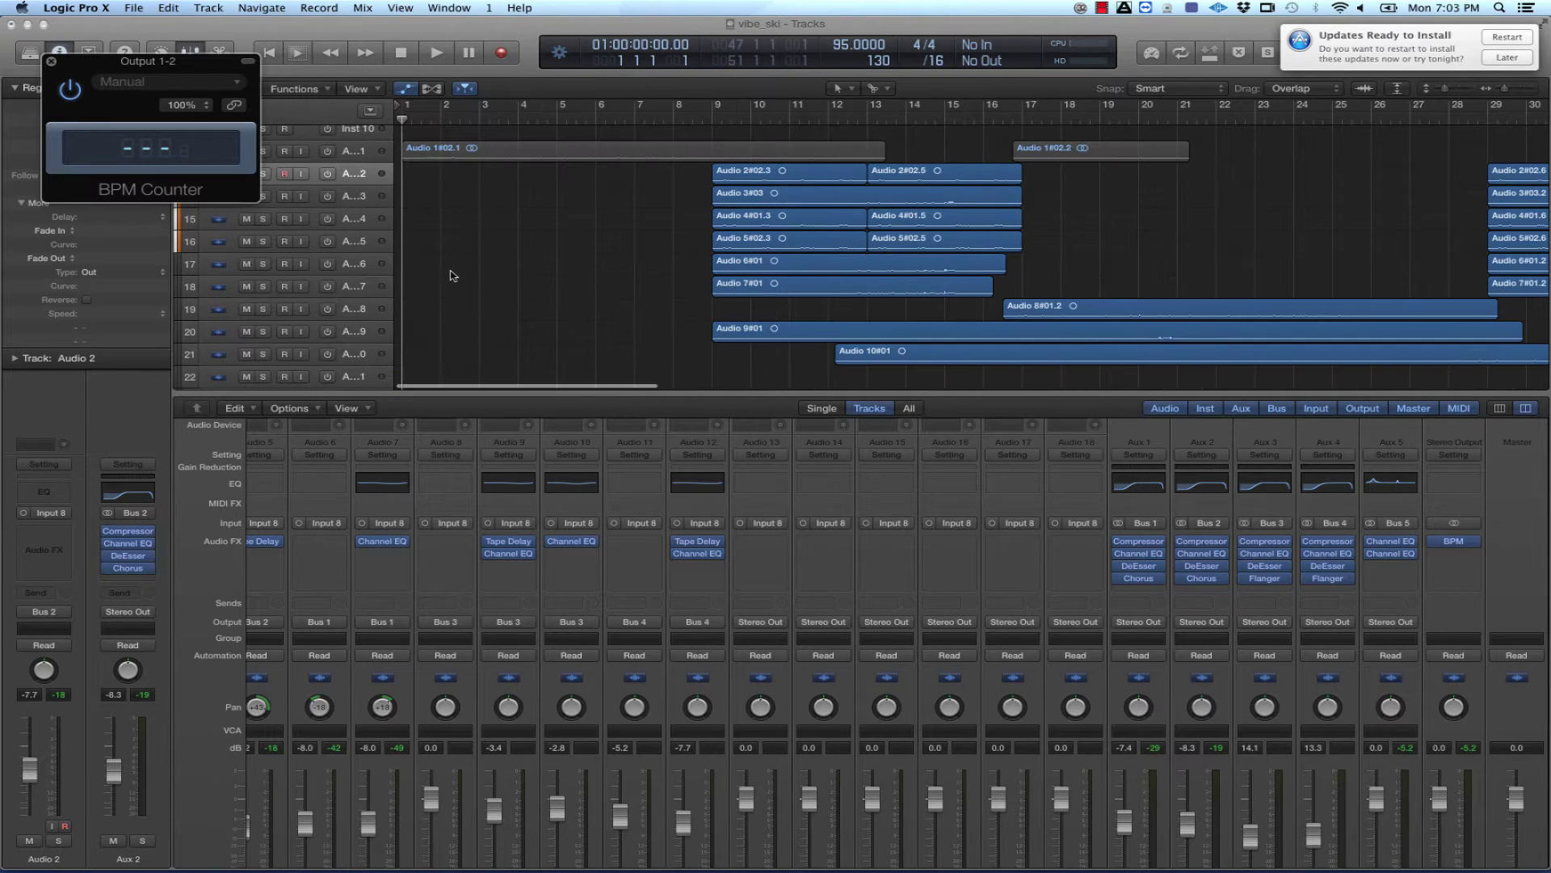
key(space)
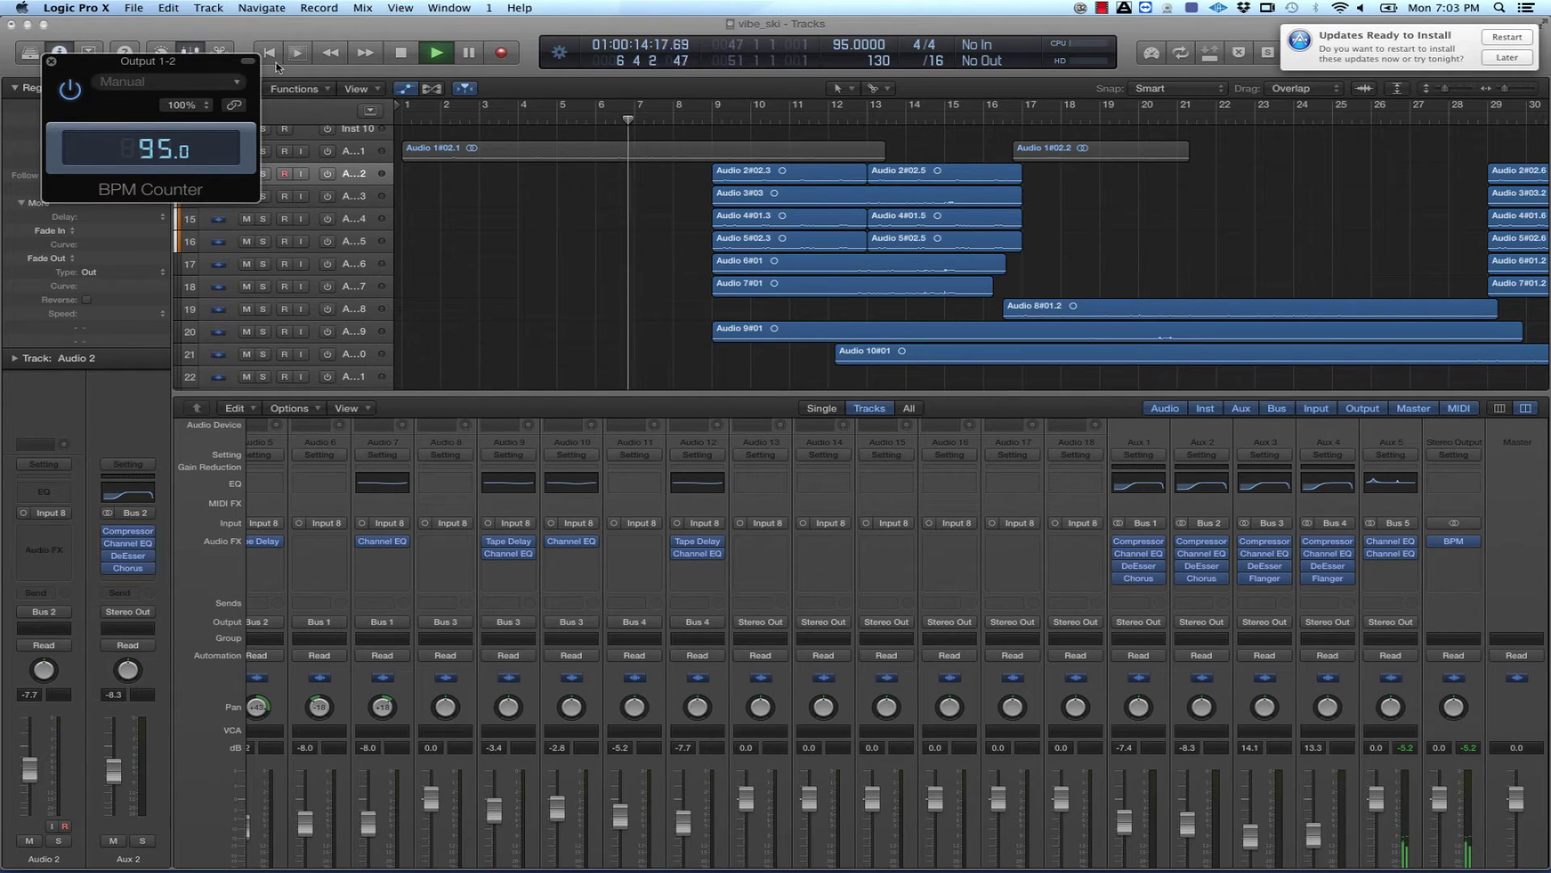
key(space)
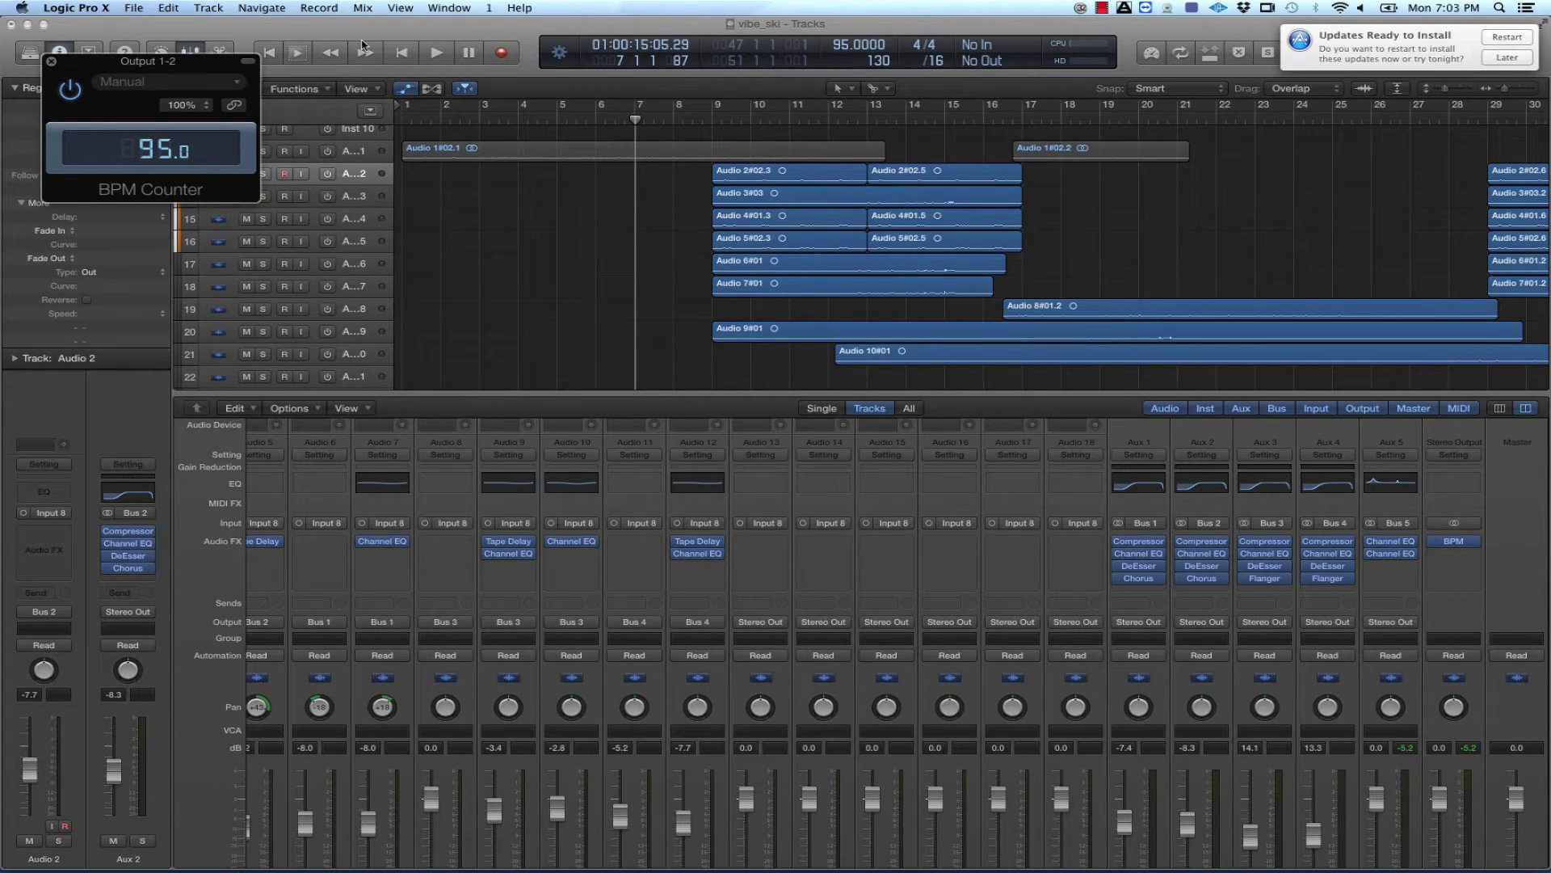
click(51, 61)
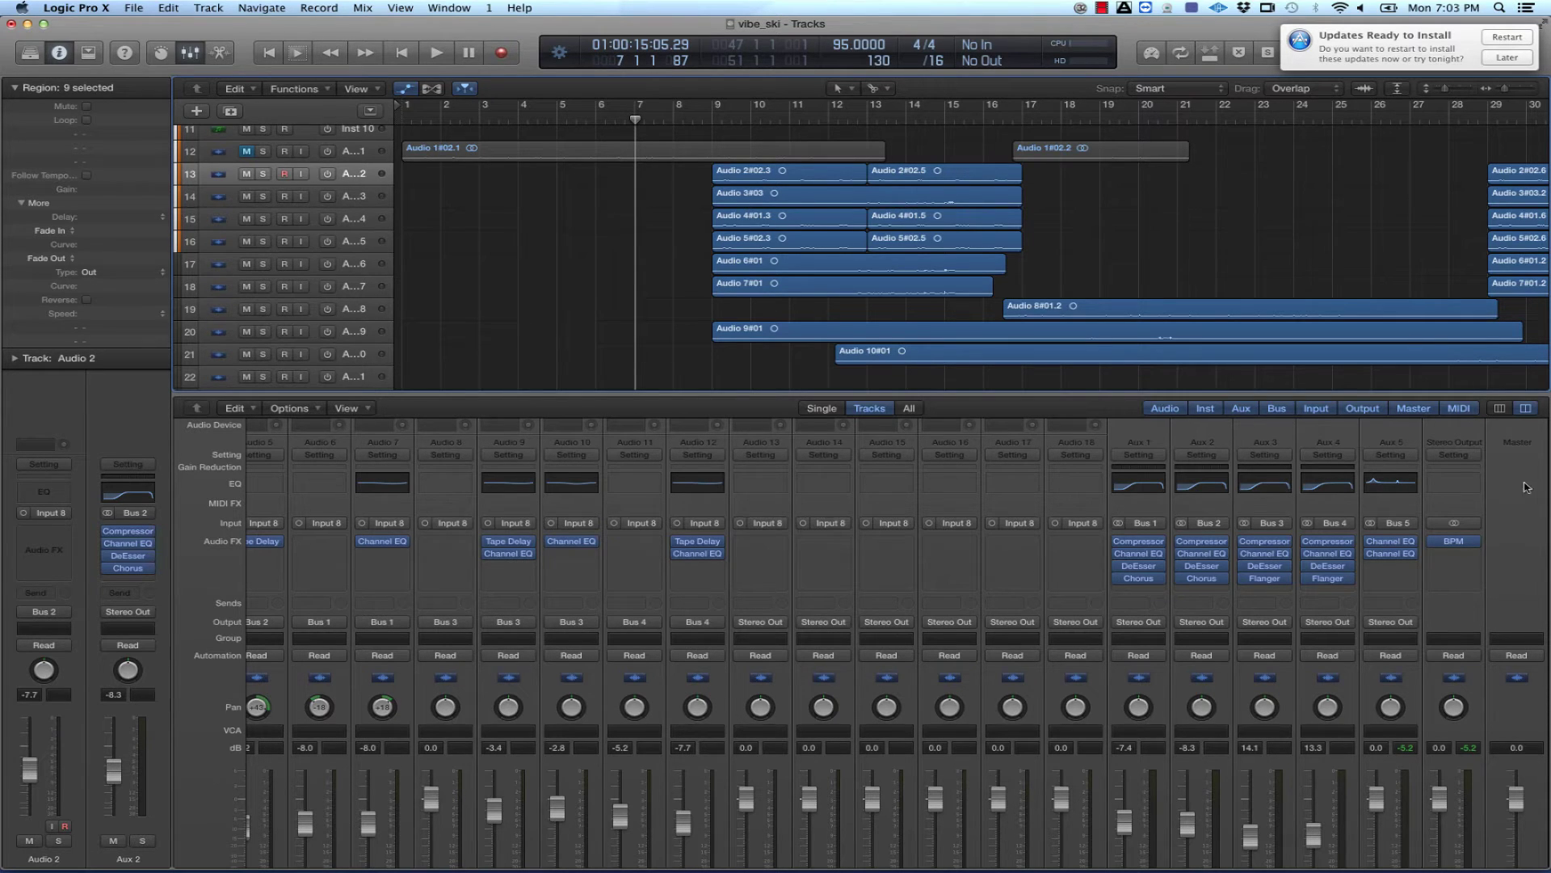
- Reopen and close the BPM Counter window, and remove the plug-in from the Stereo Output channel
click(1453, 540)
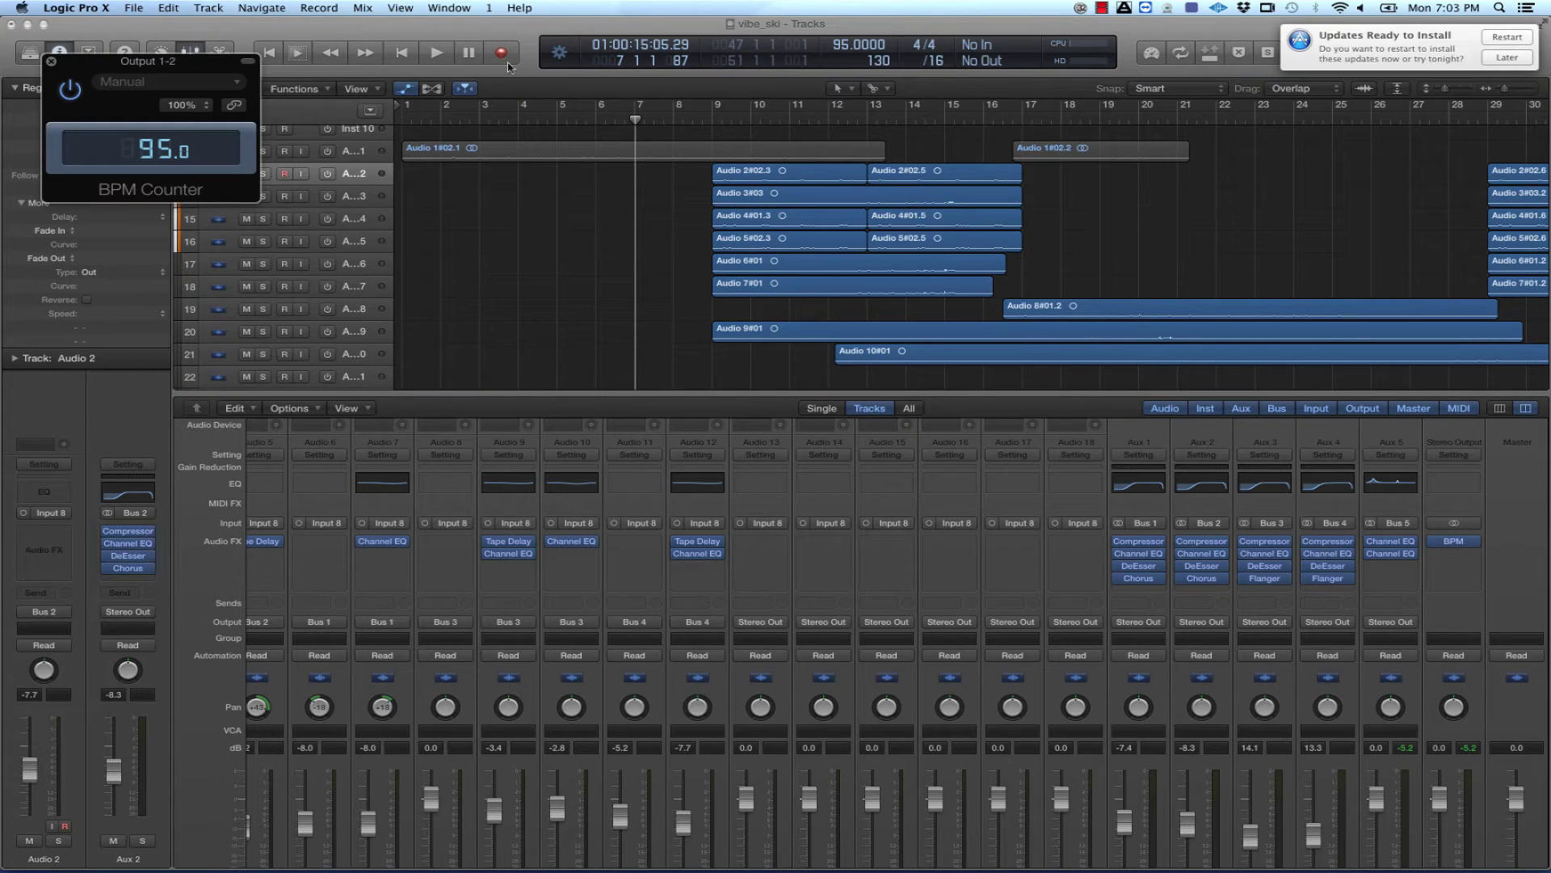
click(51, 60)
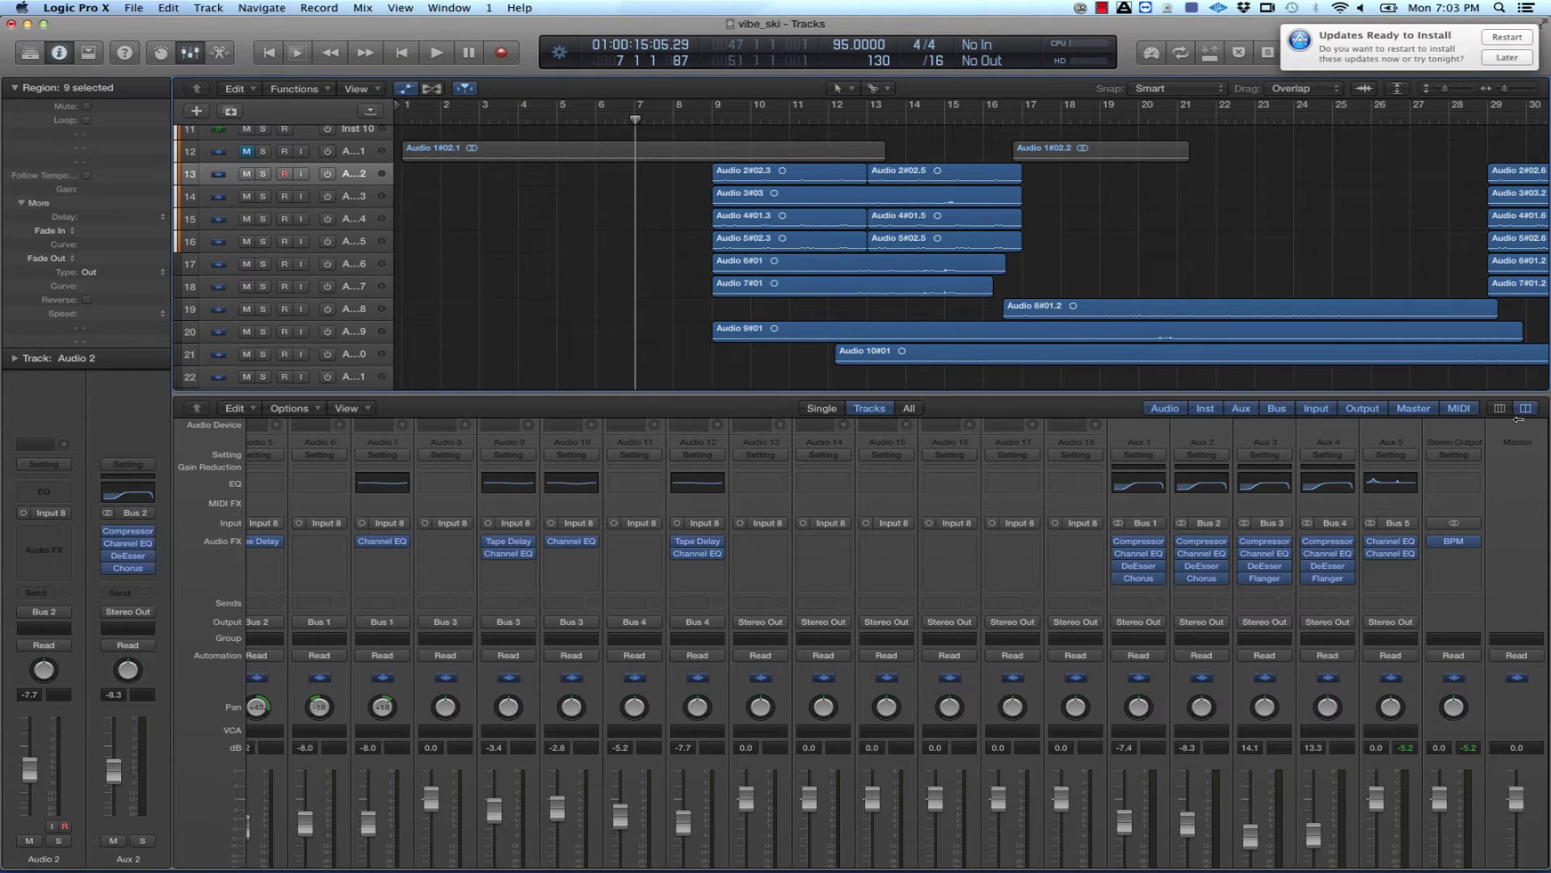
click(1475, 541)
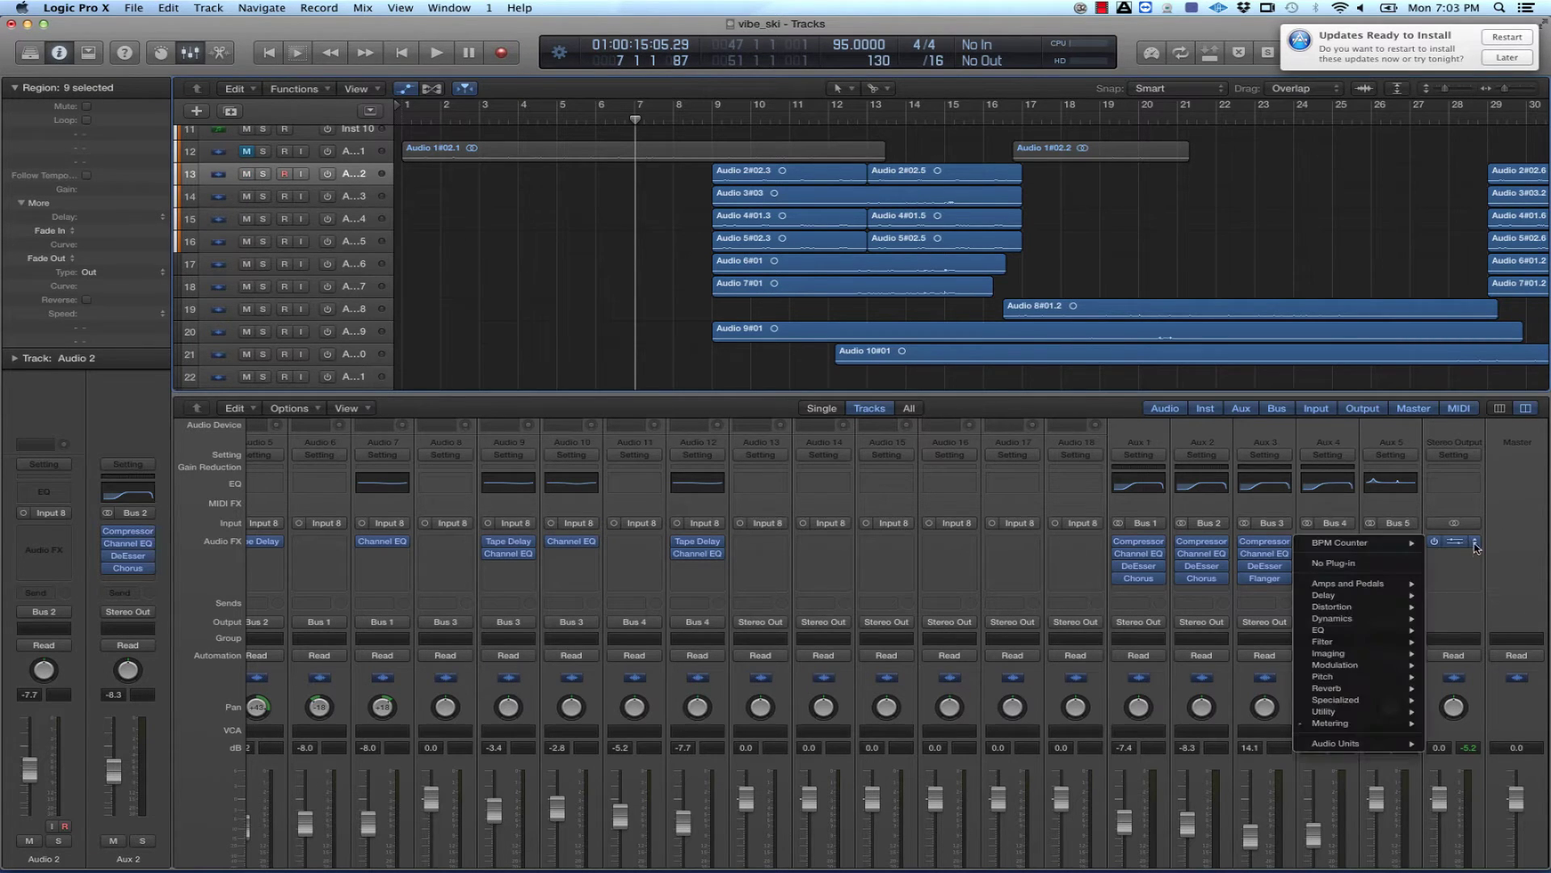
click(1415, 565)
click(1458, 541)
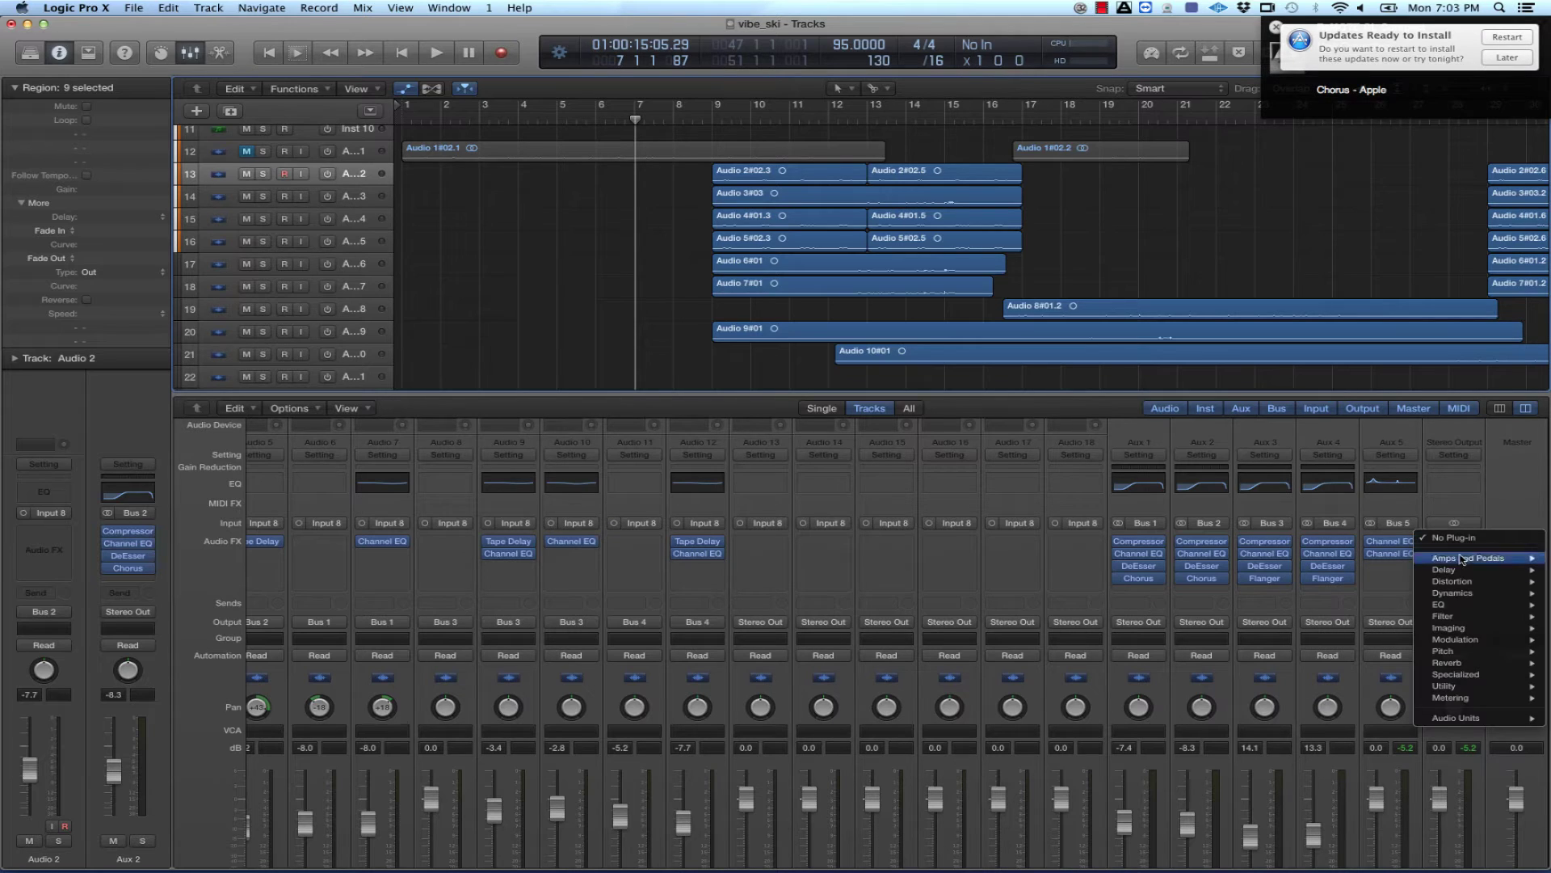
mouse_move(1464, 718)
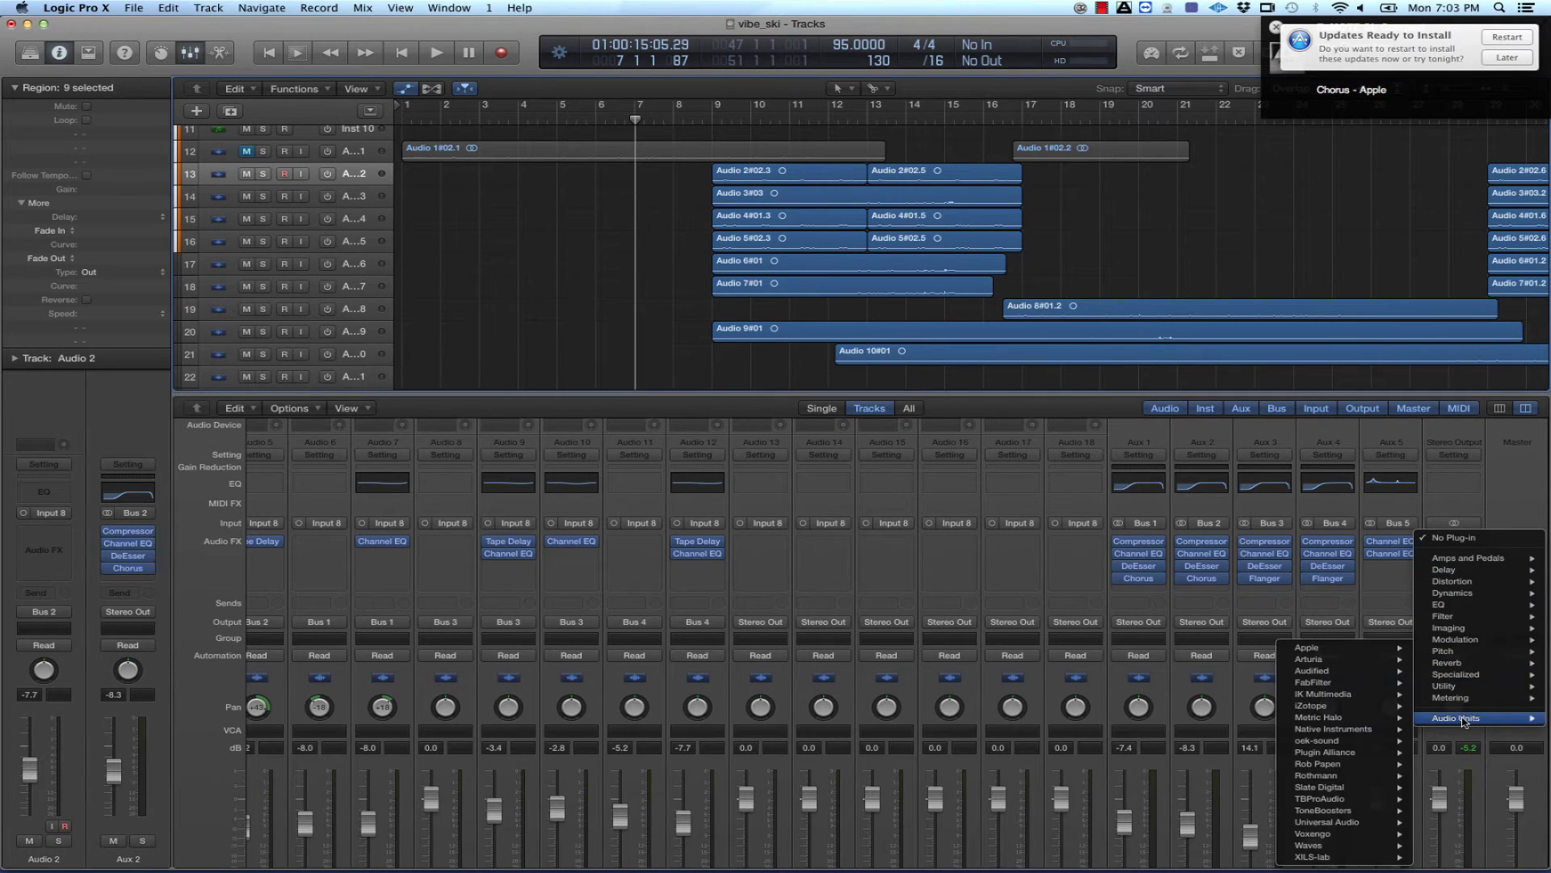
mouse_move(1485, 682)
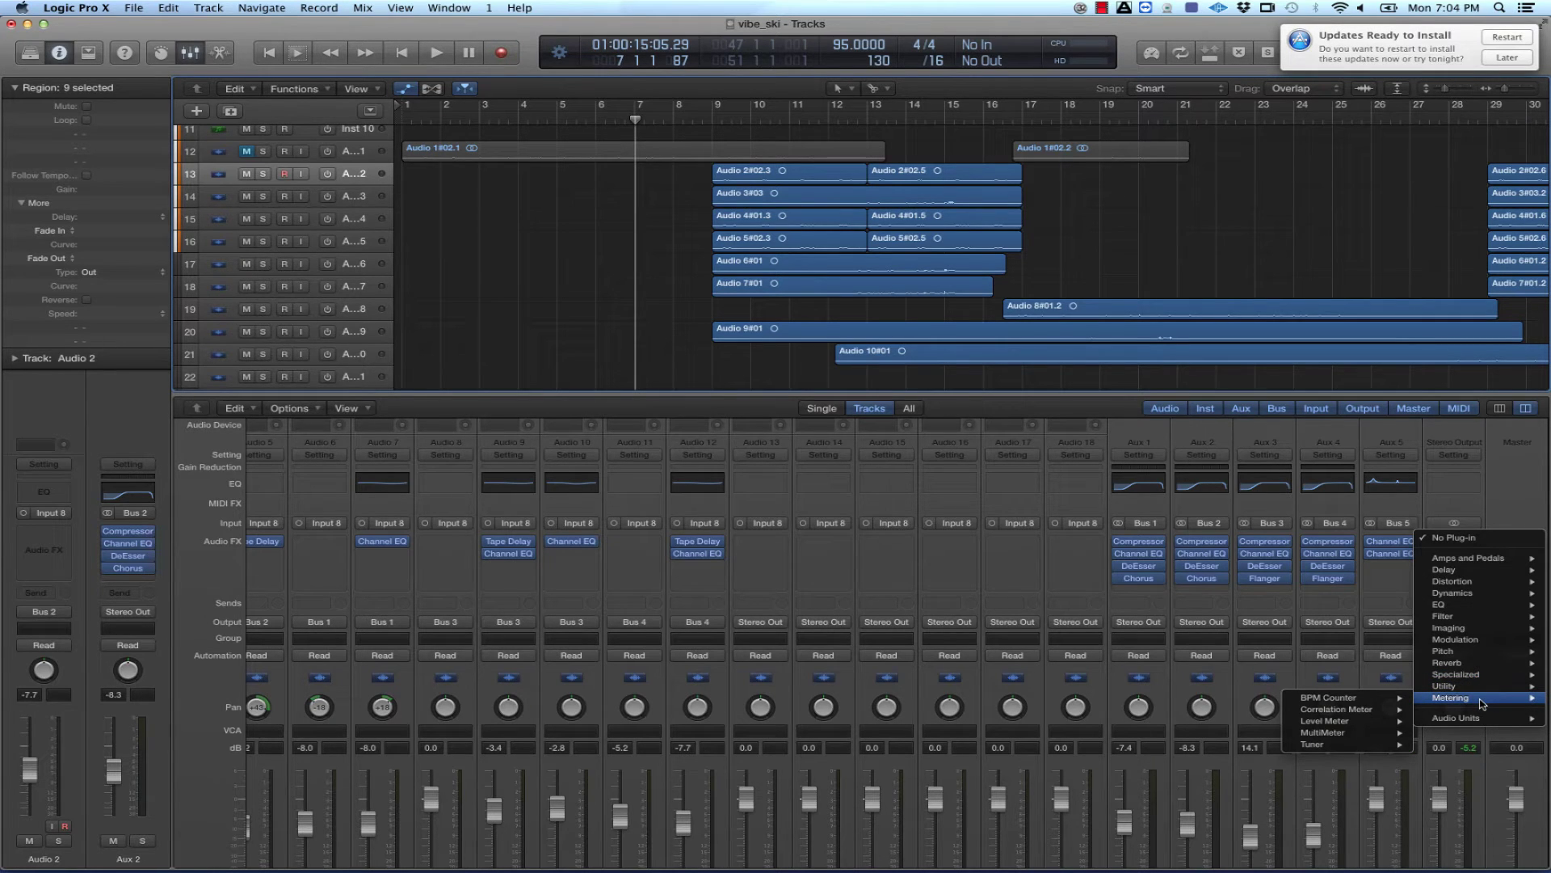
mouse_move(1377, 703)
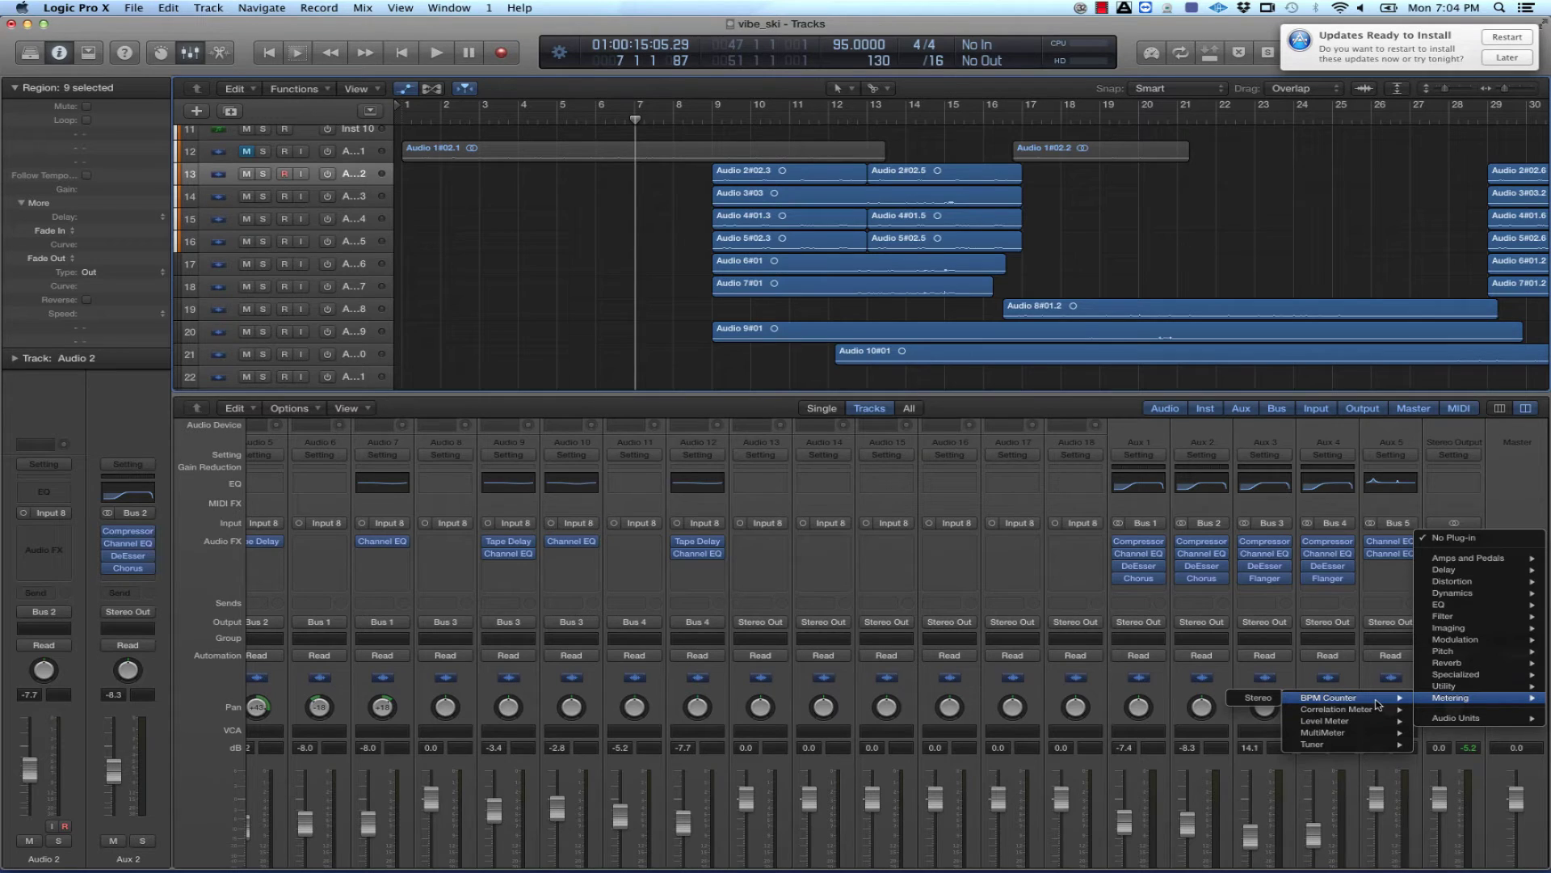
click(1511, 490)
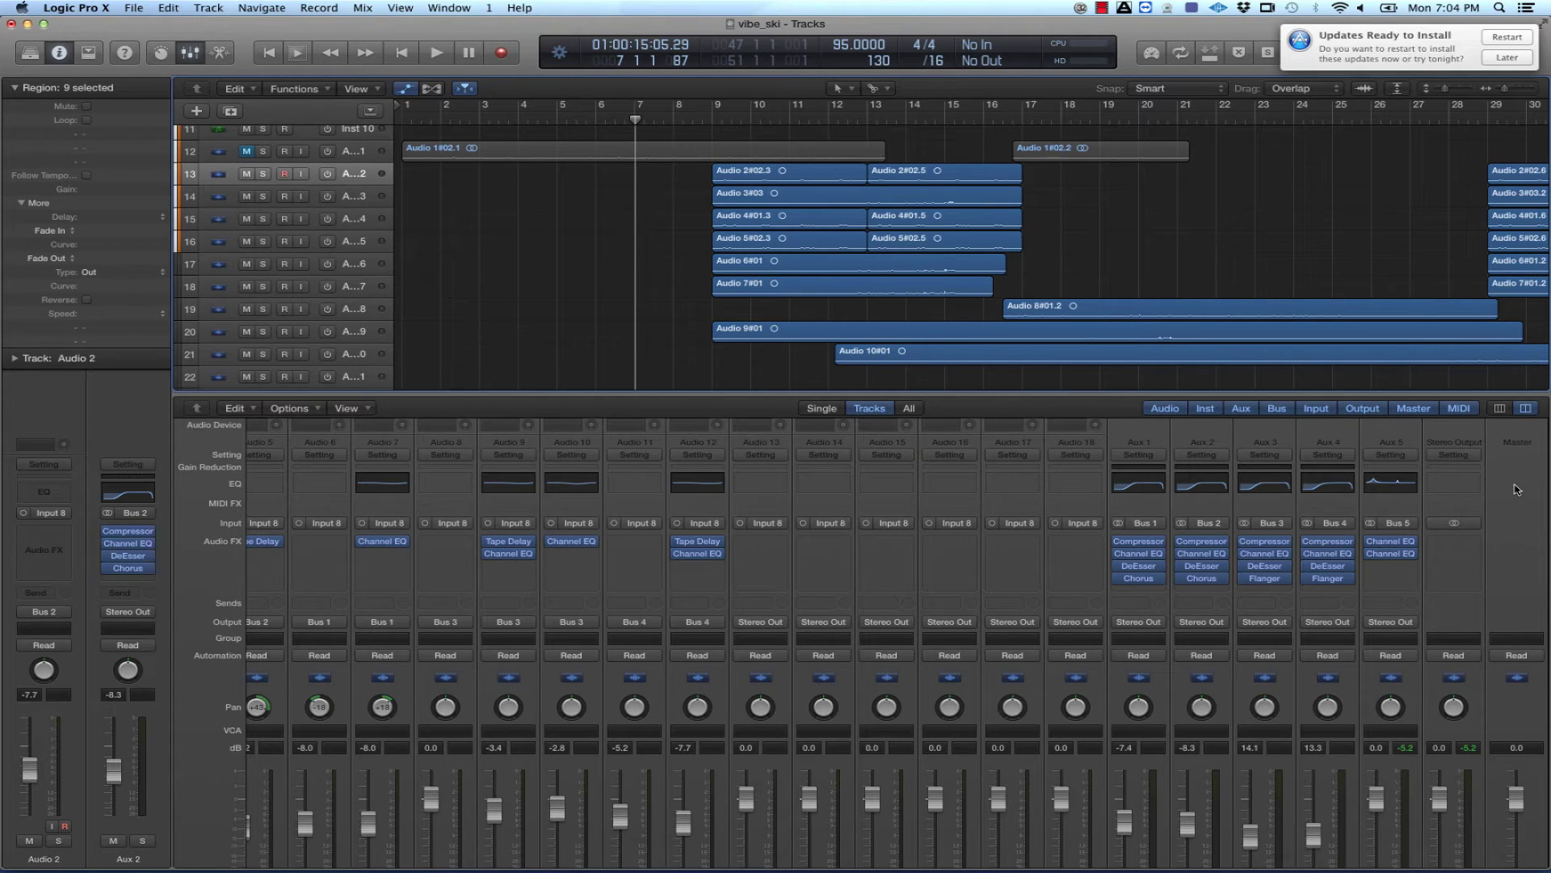
scroll(1516, 489, down, 1)
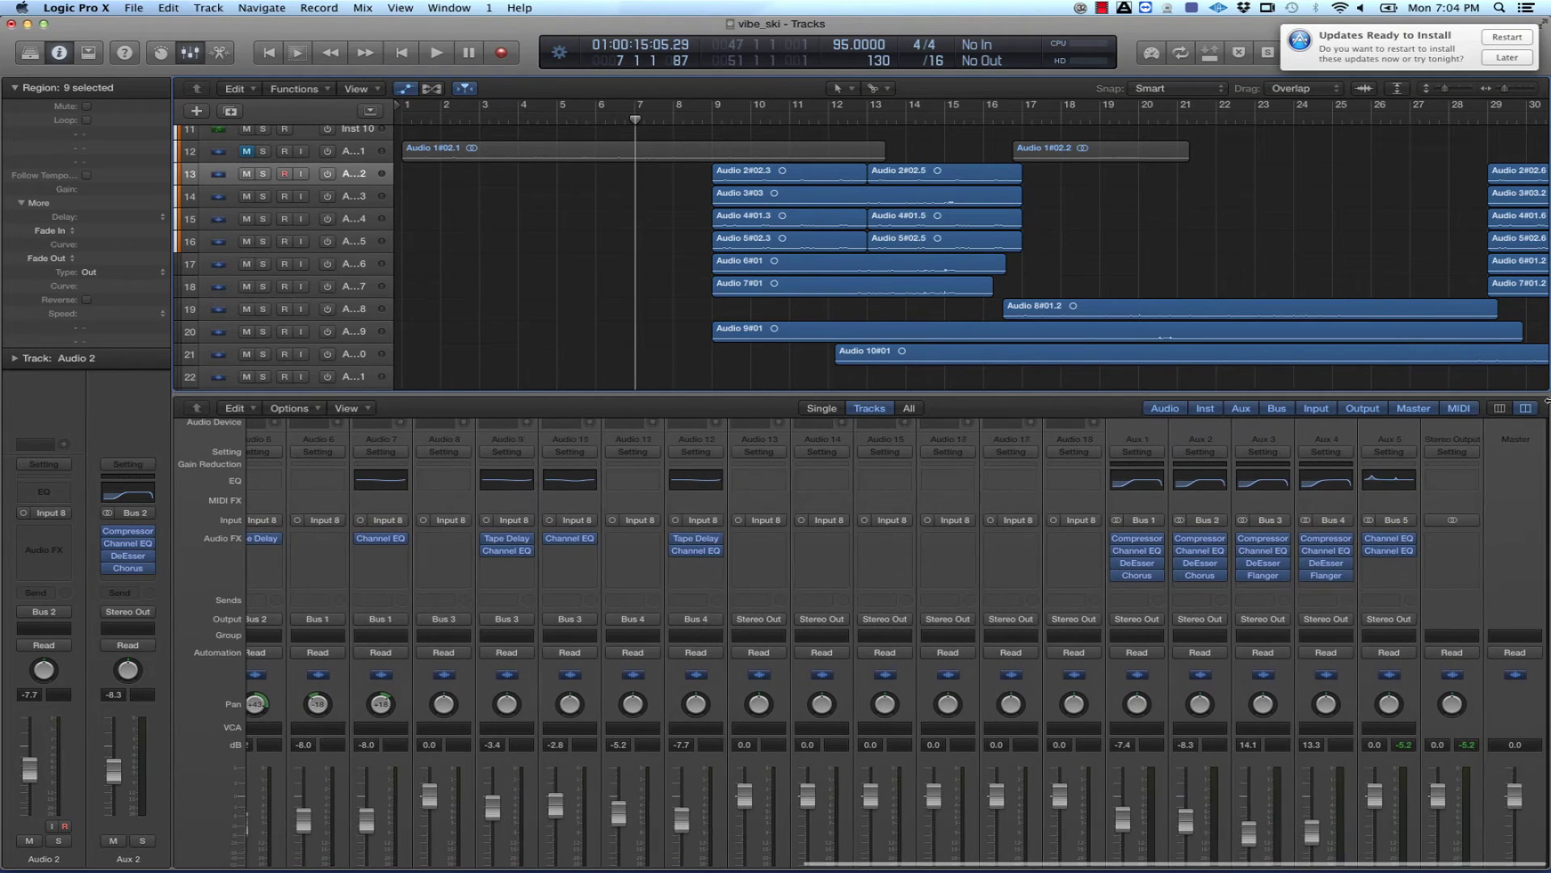
scroll(1410, 238, right, 15)
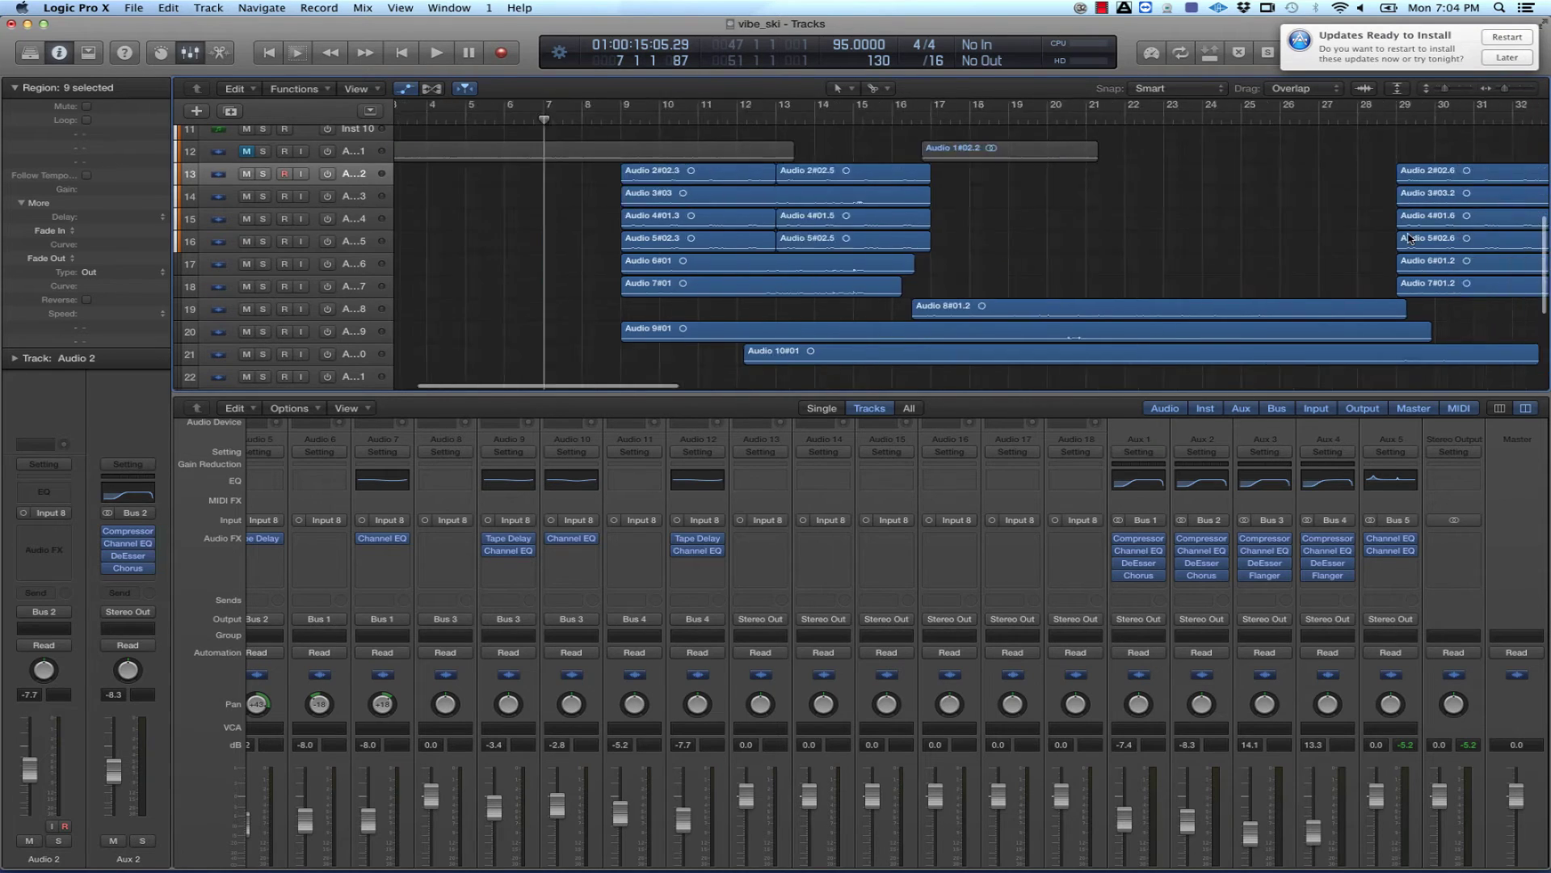
scroll(1409, 238, right, 10)
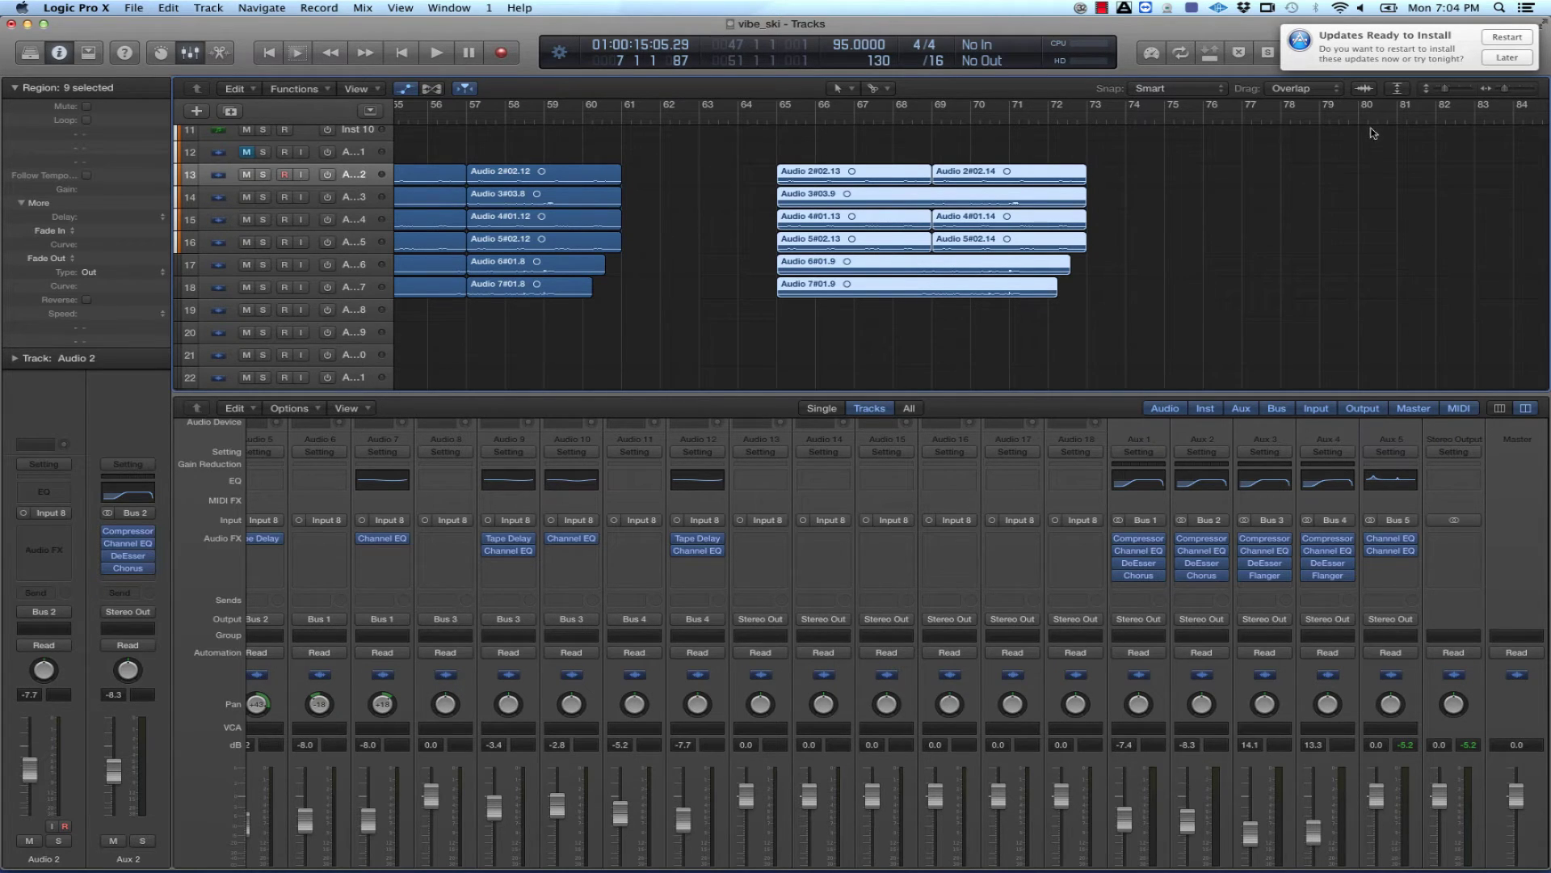
- Postpone the pending software updates by an hour
click(1523, 59)
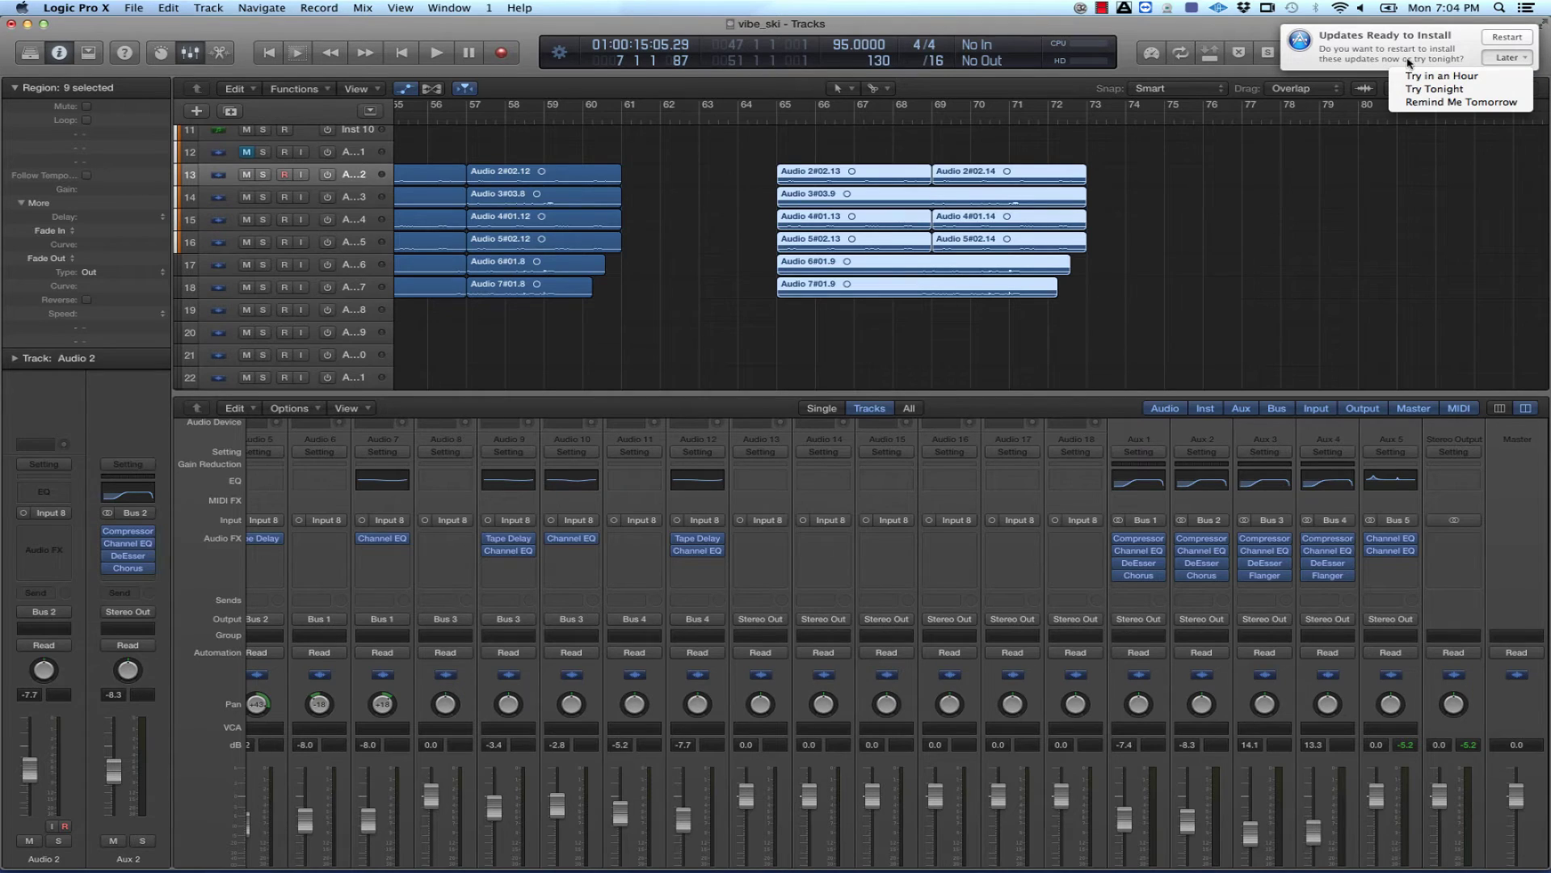
click(1424, 81)
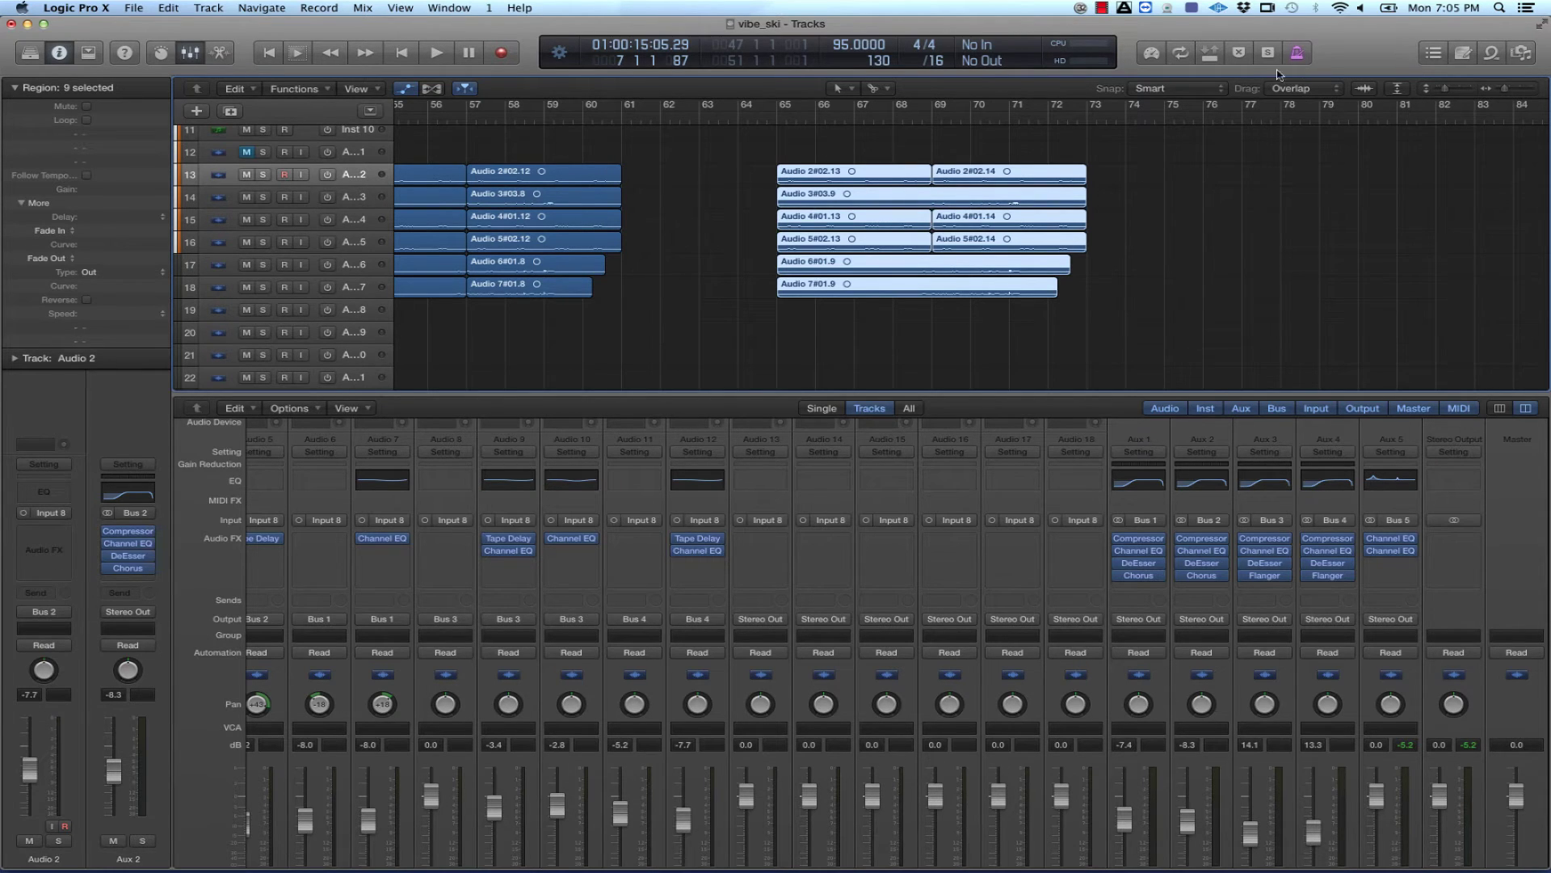
- Set the Tracks area's snap value to Ticks
click(1226, 93)
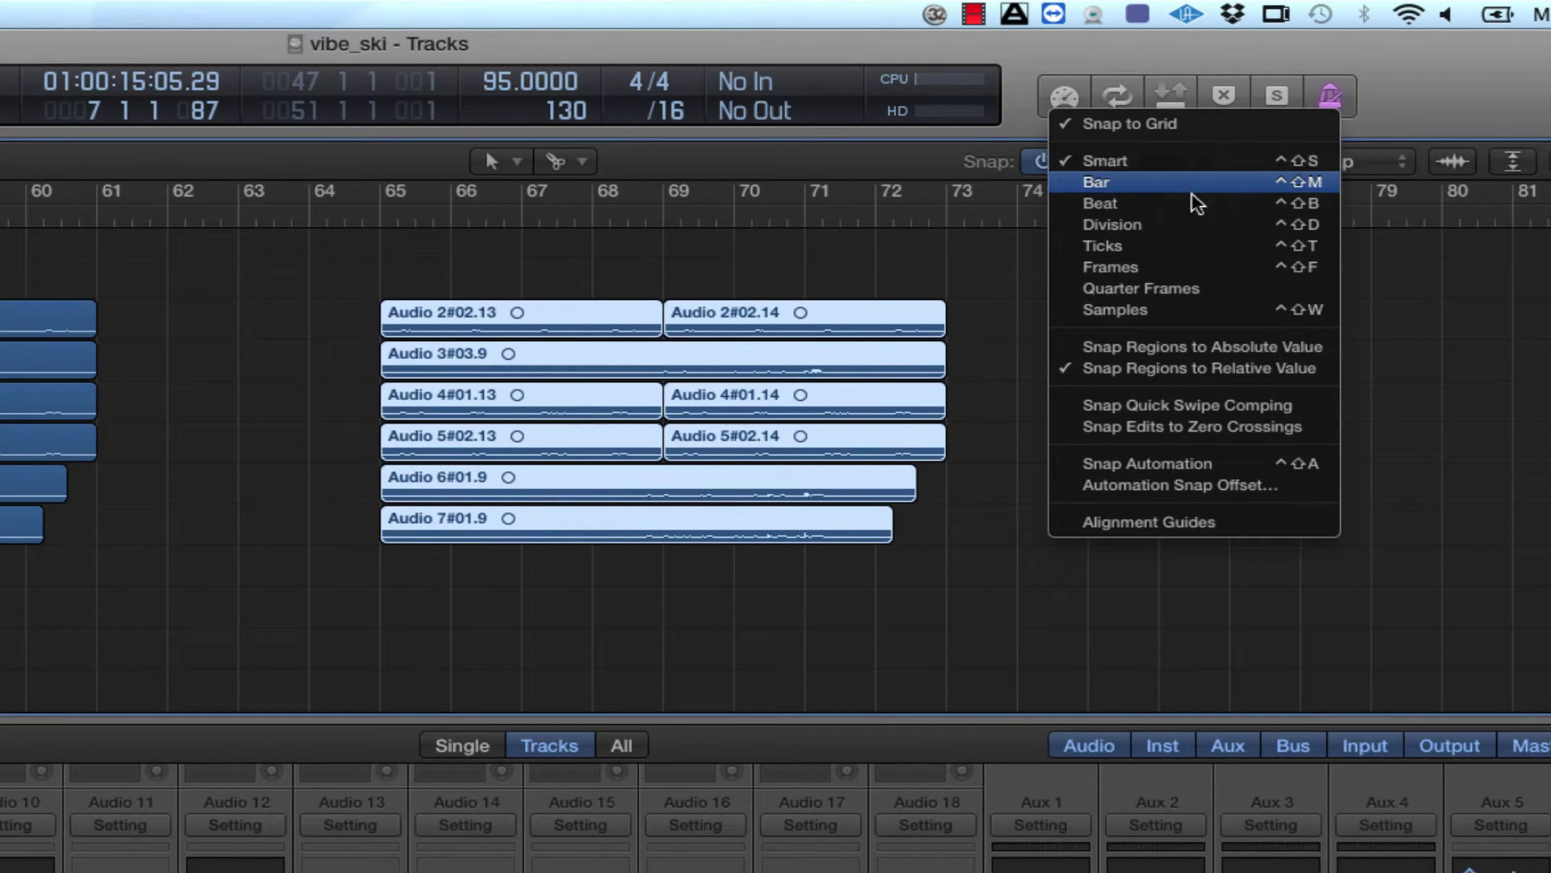
click(1187, 247)
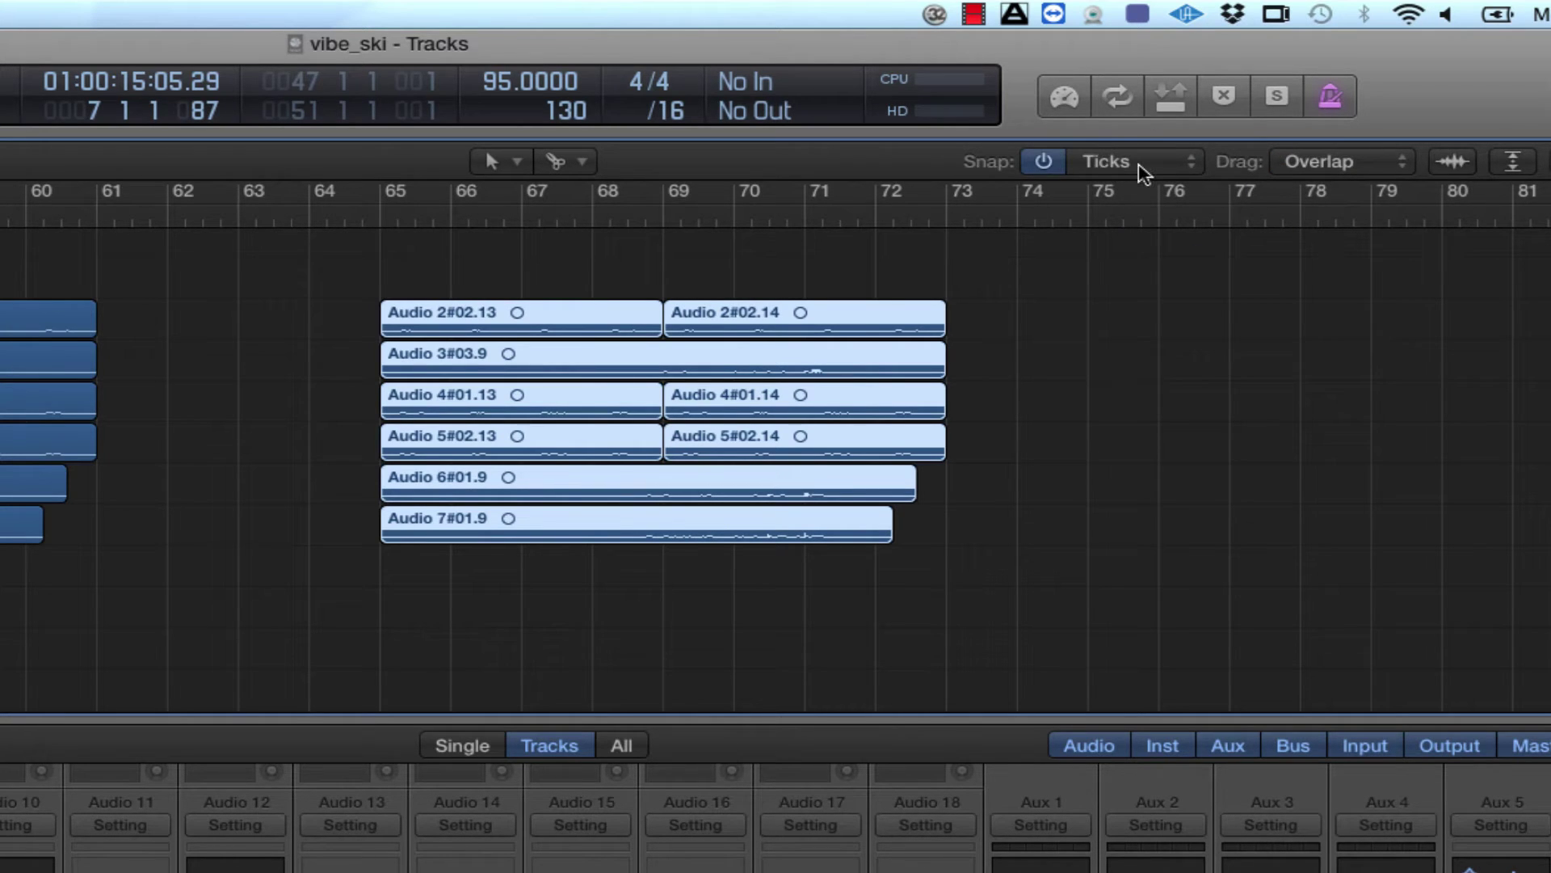
click(1113, 167)
click(934, 165)
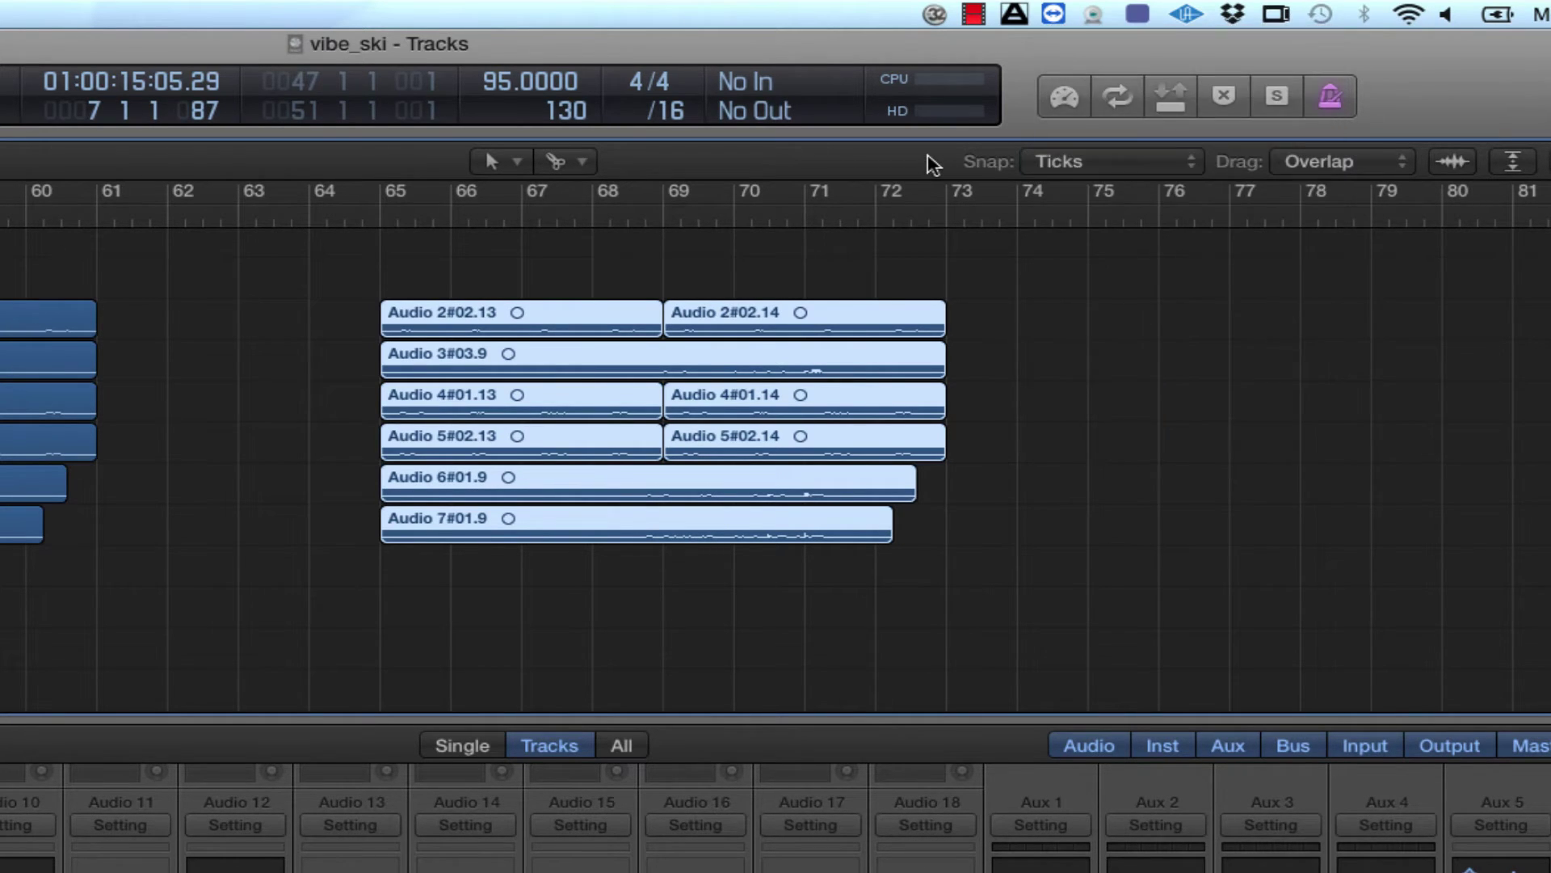
click(1178, 164)
click(1179, 76)
click(1160, 167)
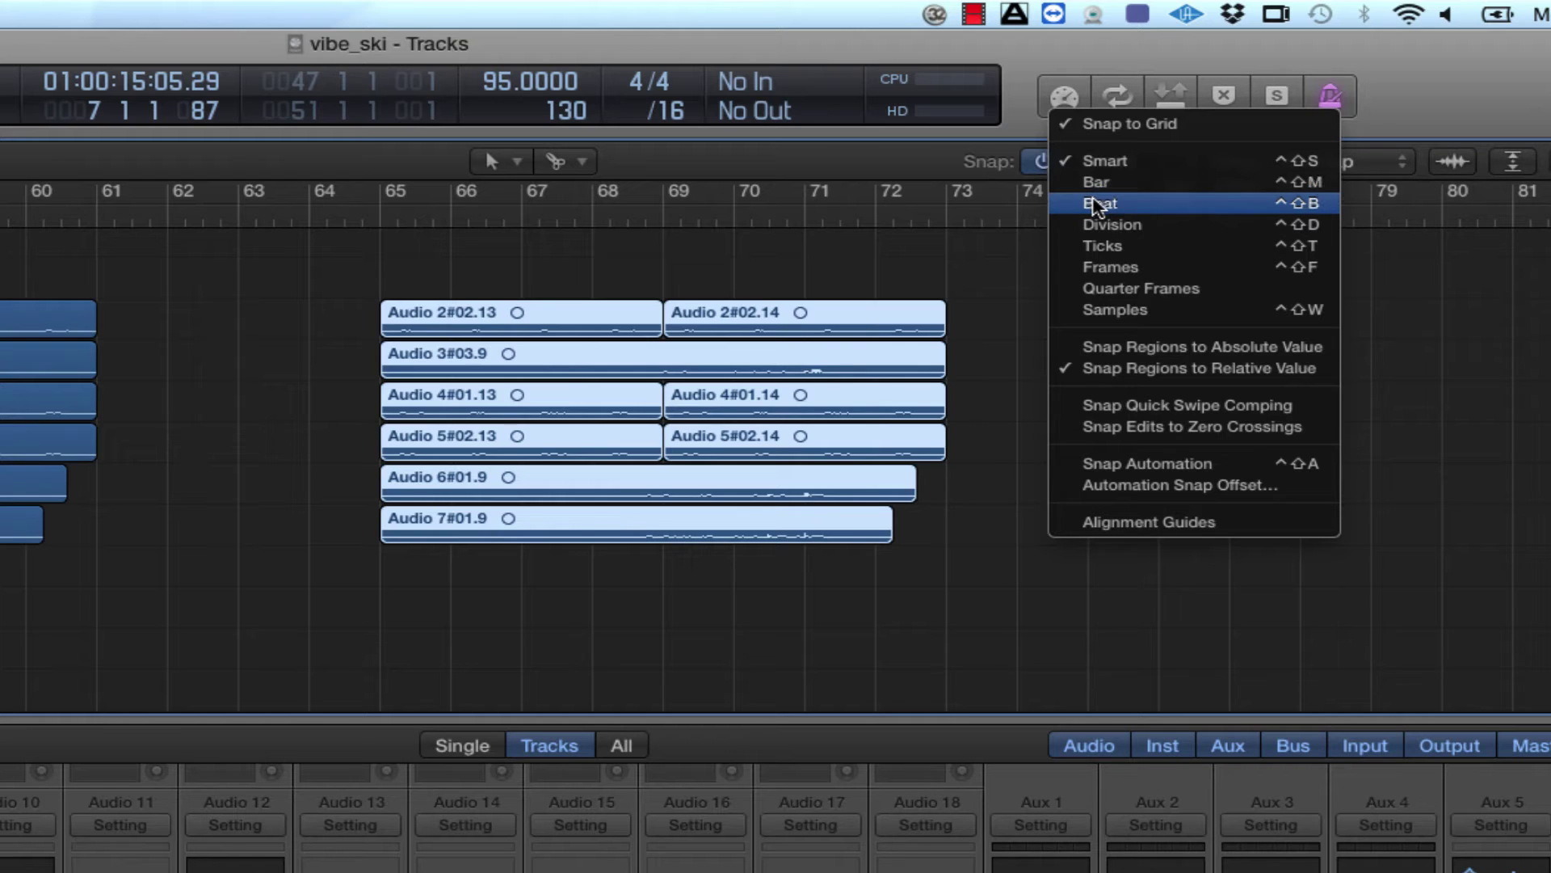
click(1105, 246)
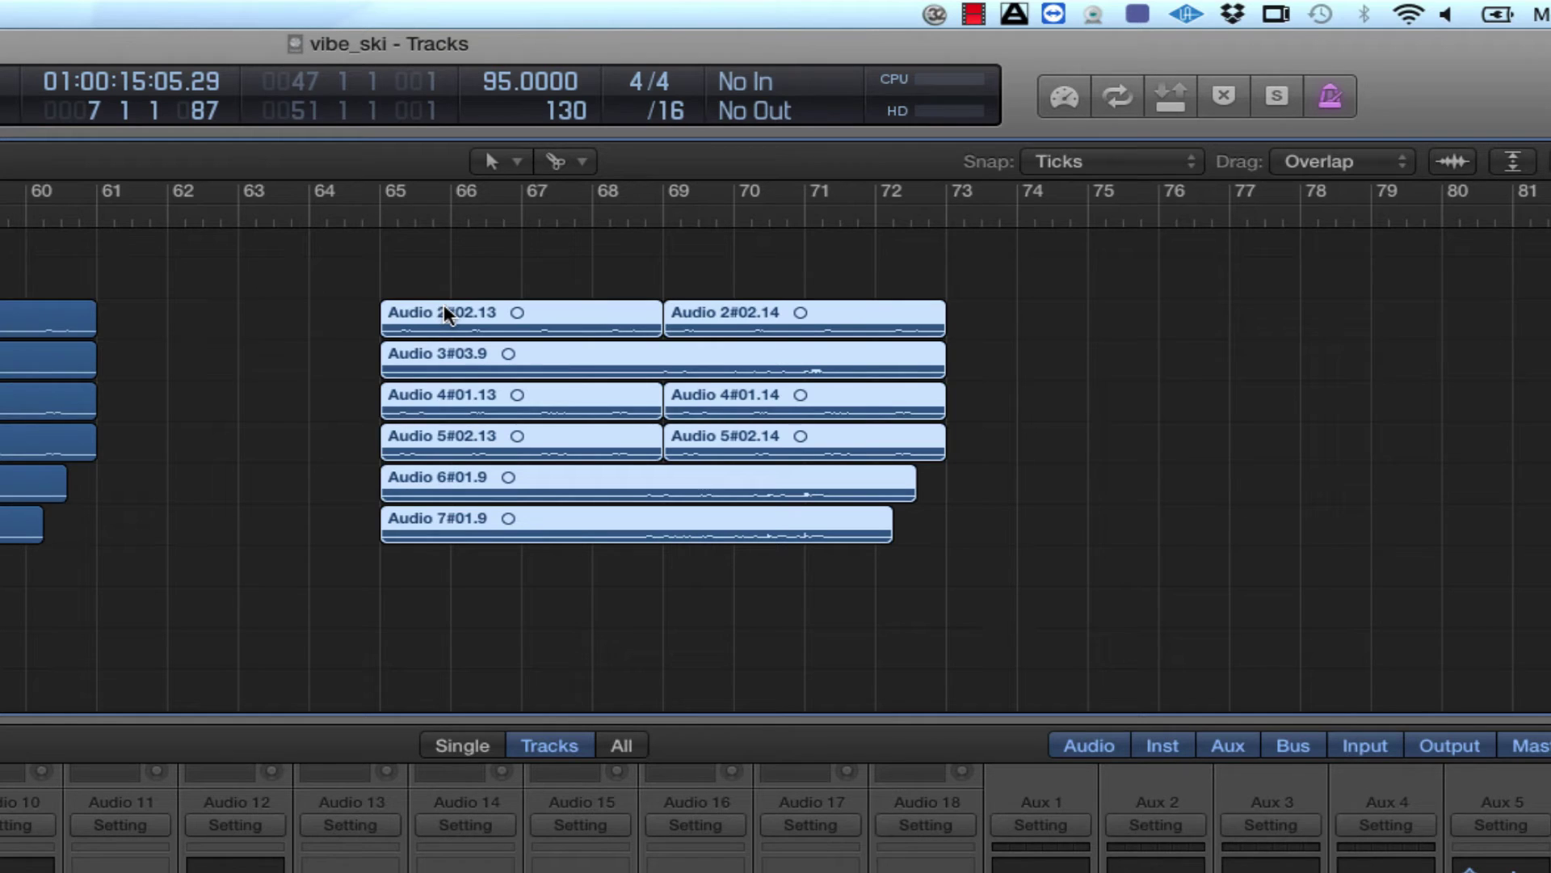
- Move the selected regions at bar 65 earlier by 160 ticks along with their track automation, and play them back
drag(444, 305, 441, 305)
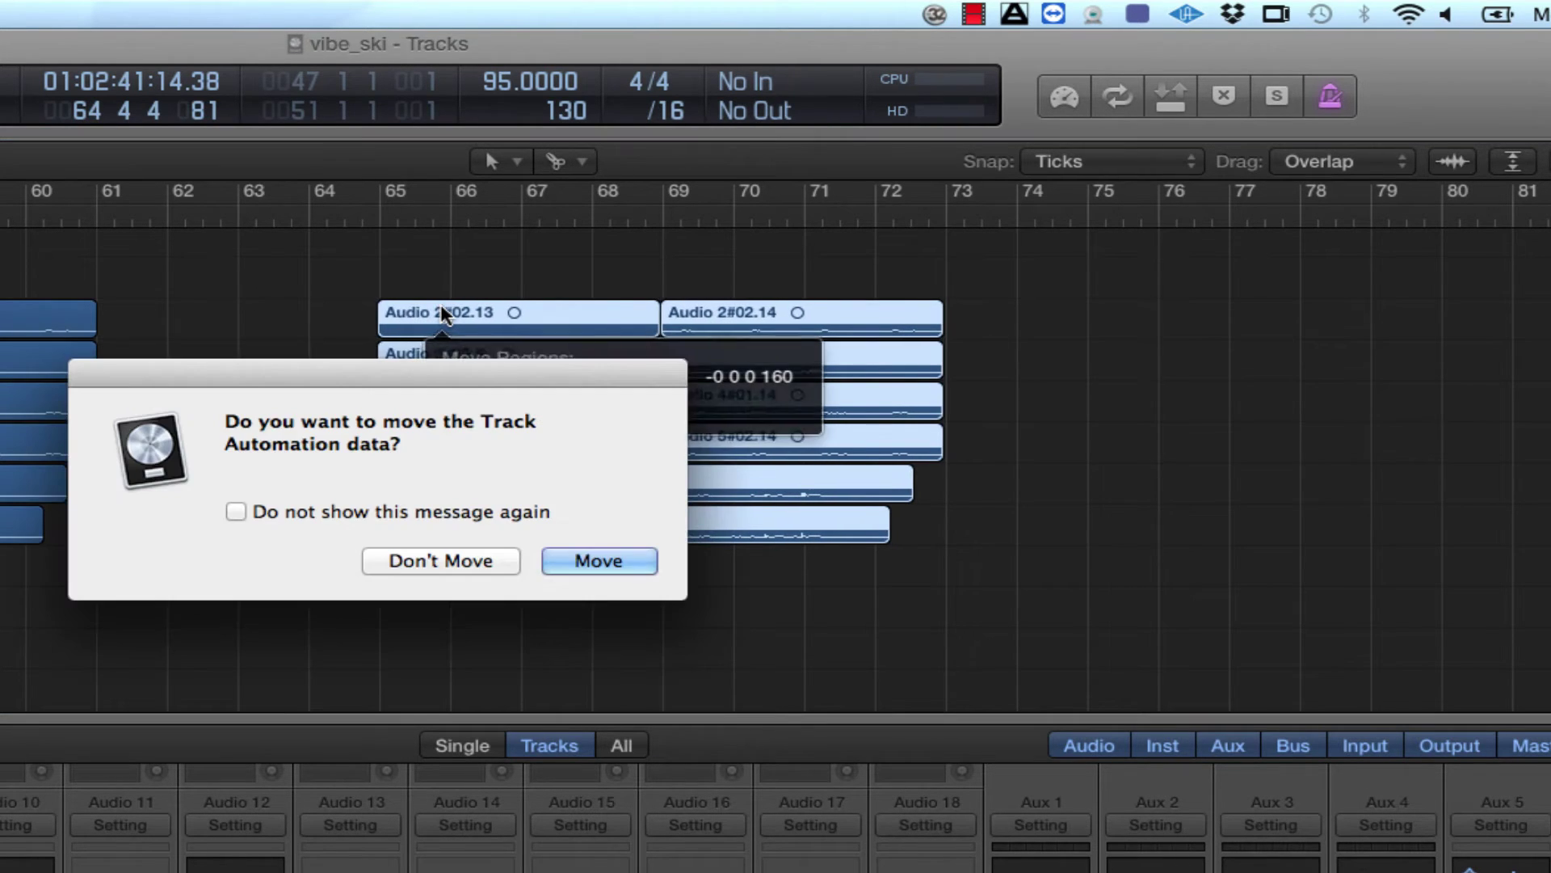
click(607, 558)
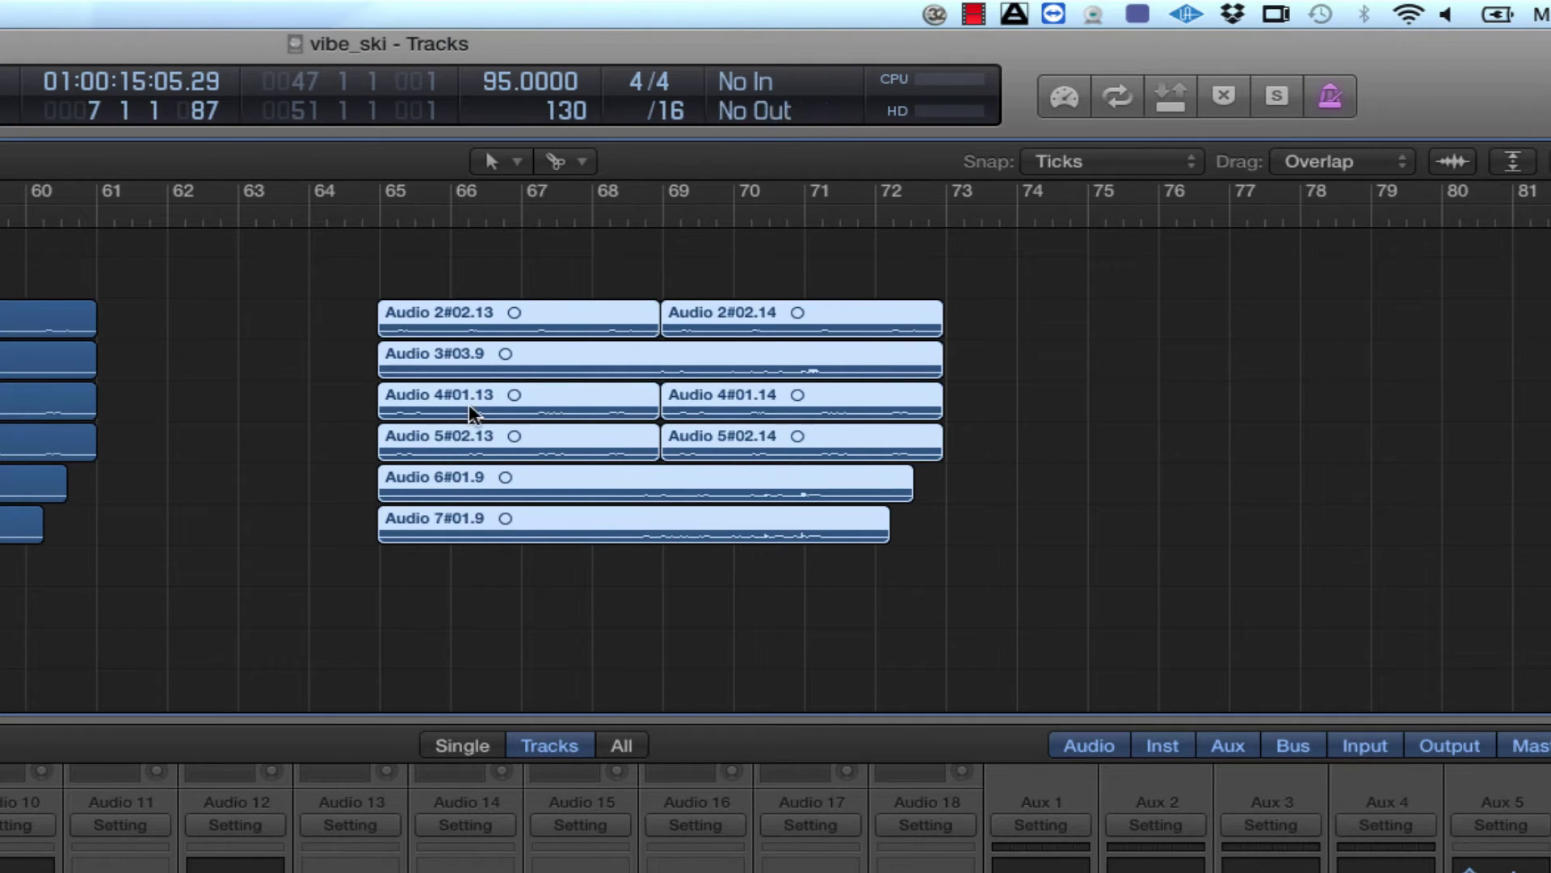
key(space)
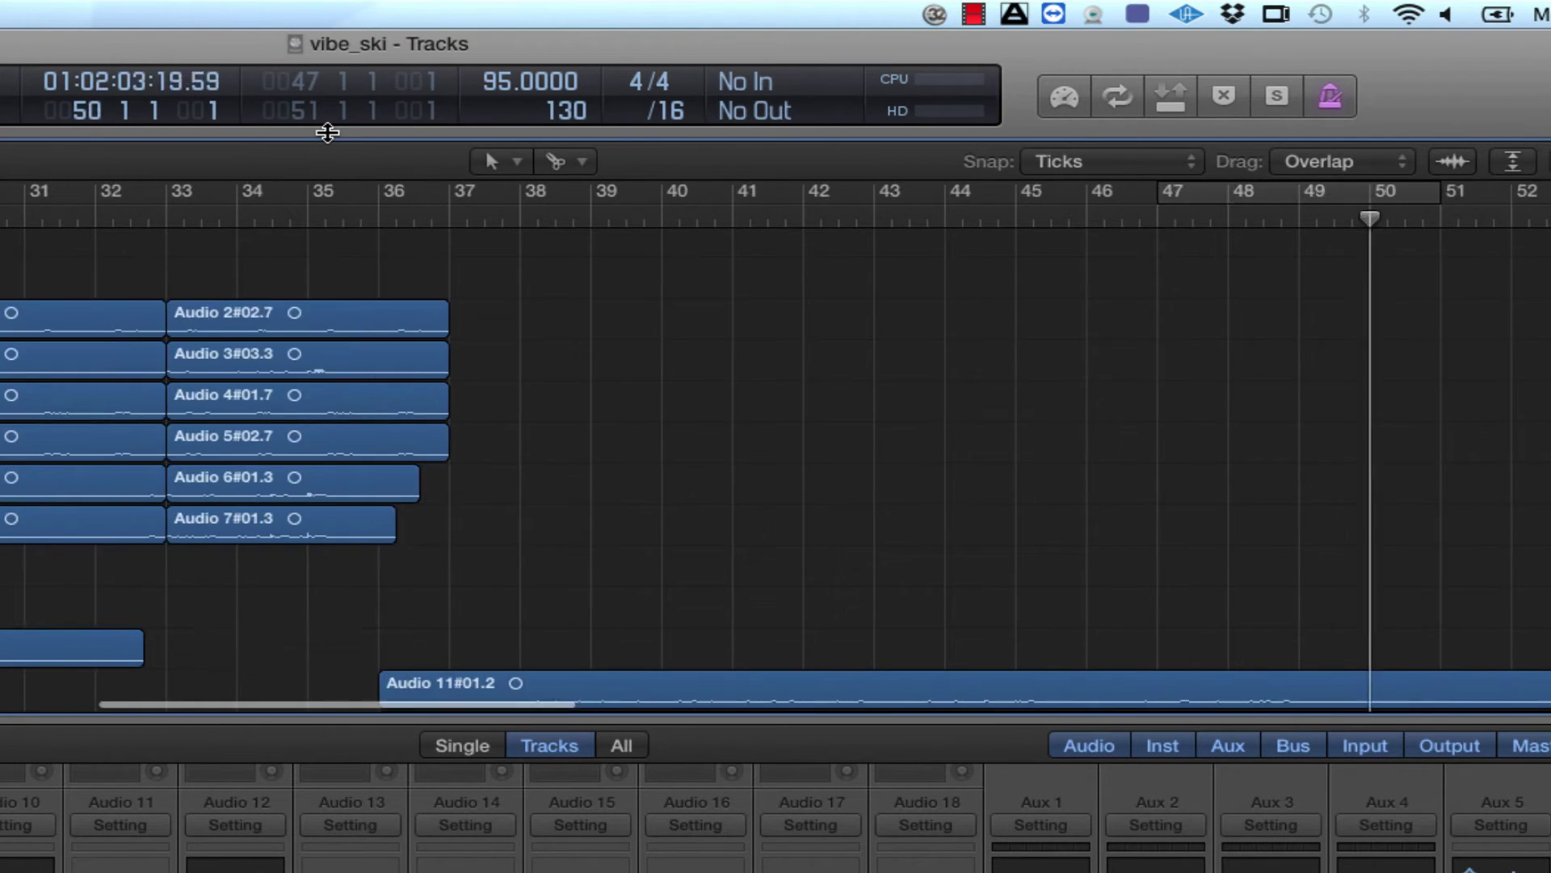
key(comma)
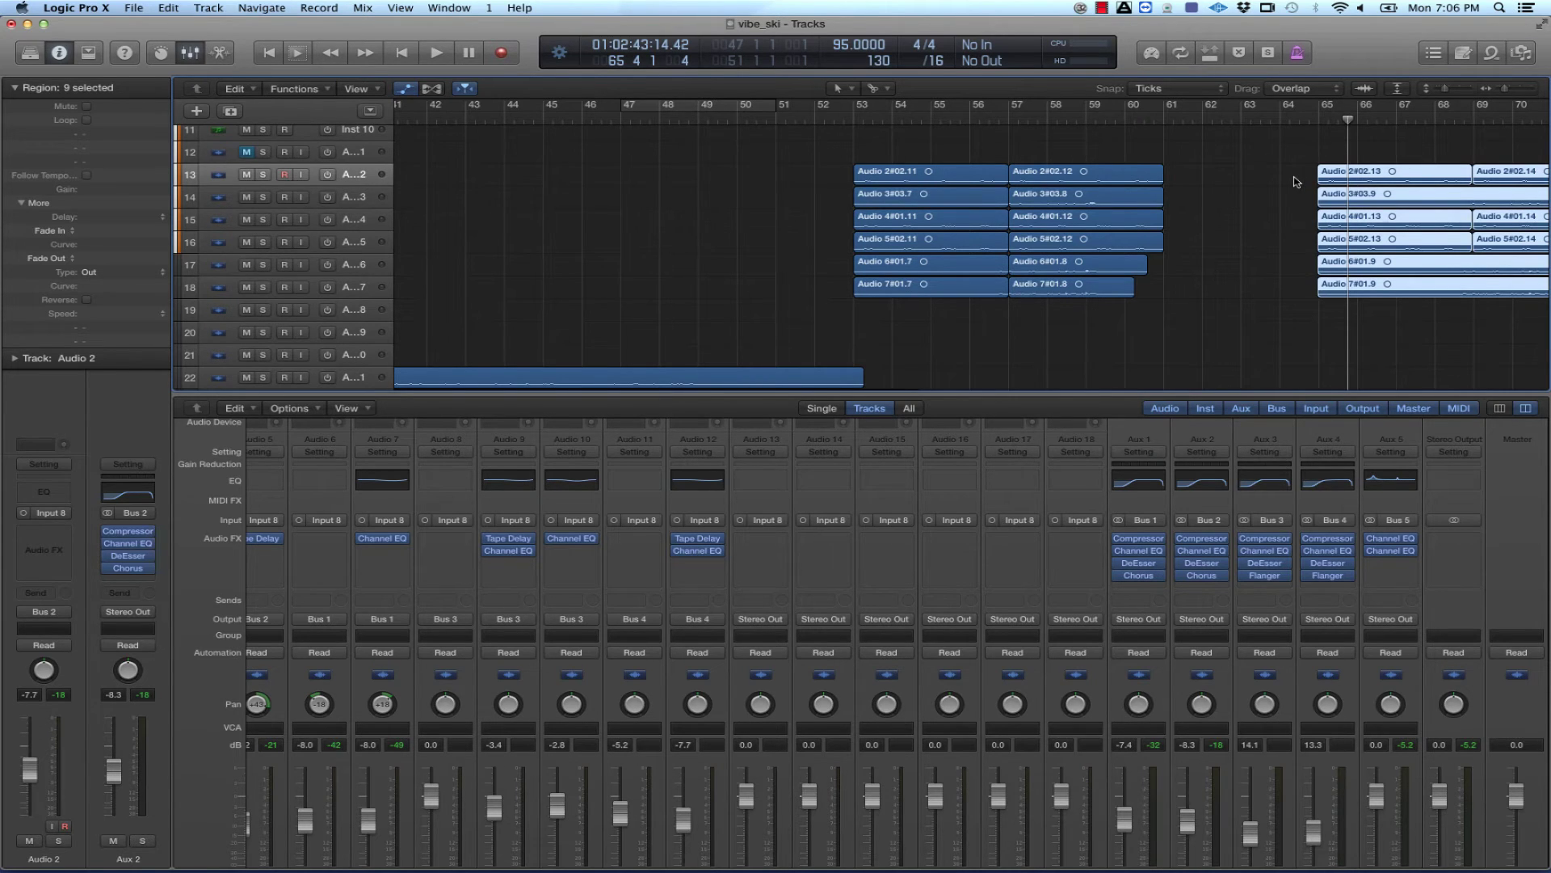
- Show the Event Float for the selected regions
click(456, 10)
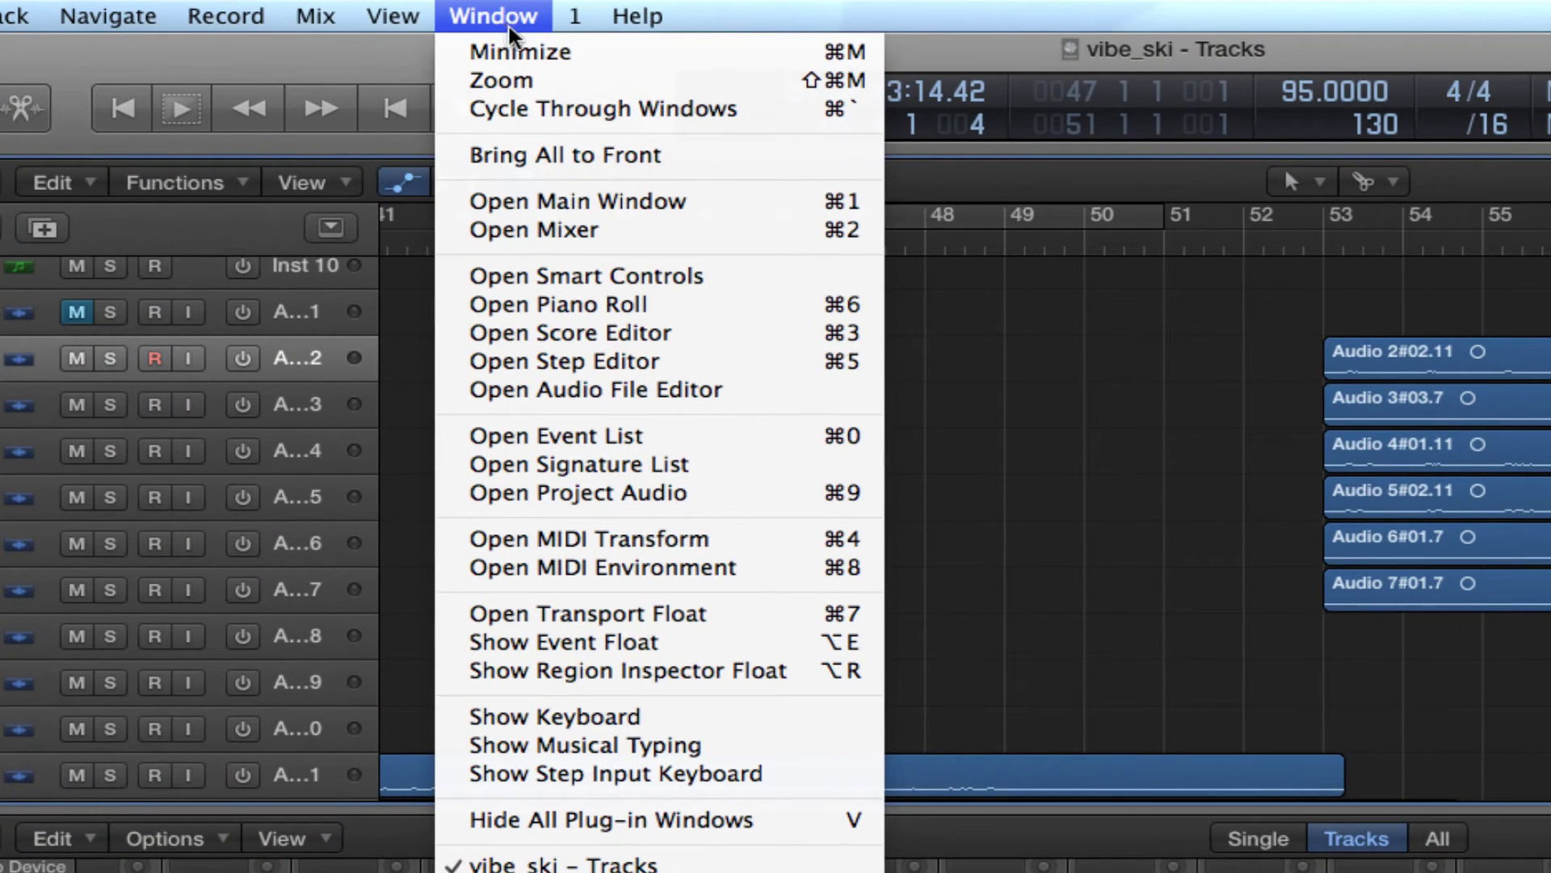
click(509, 22)
click(509, 18)
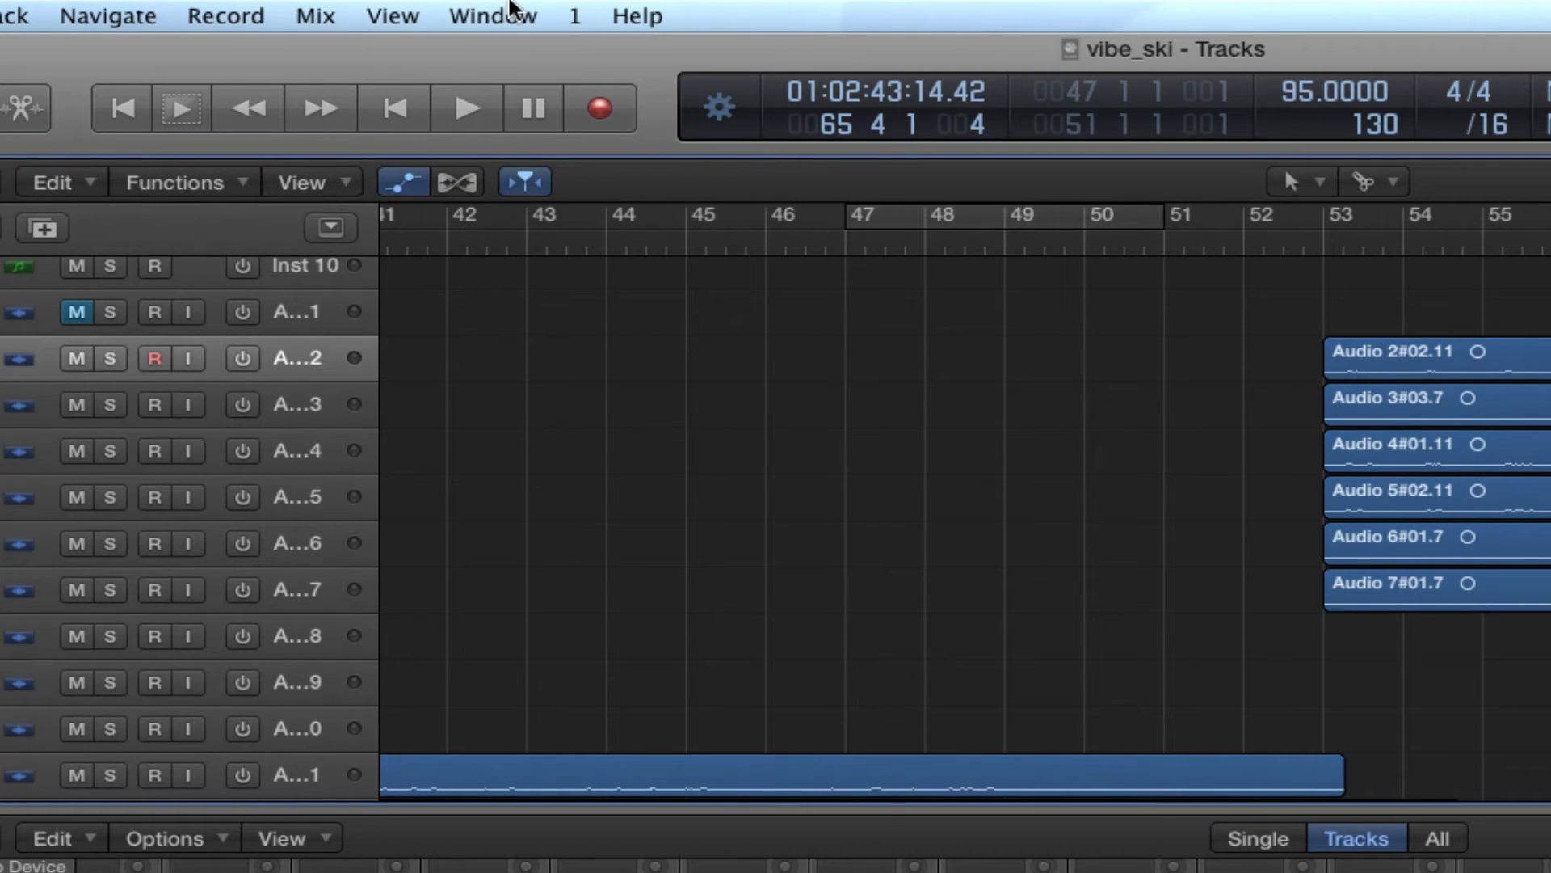
click(509, 17)
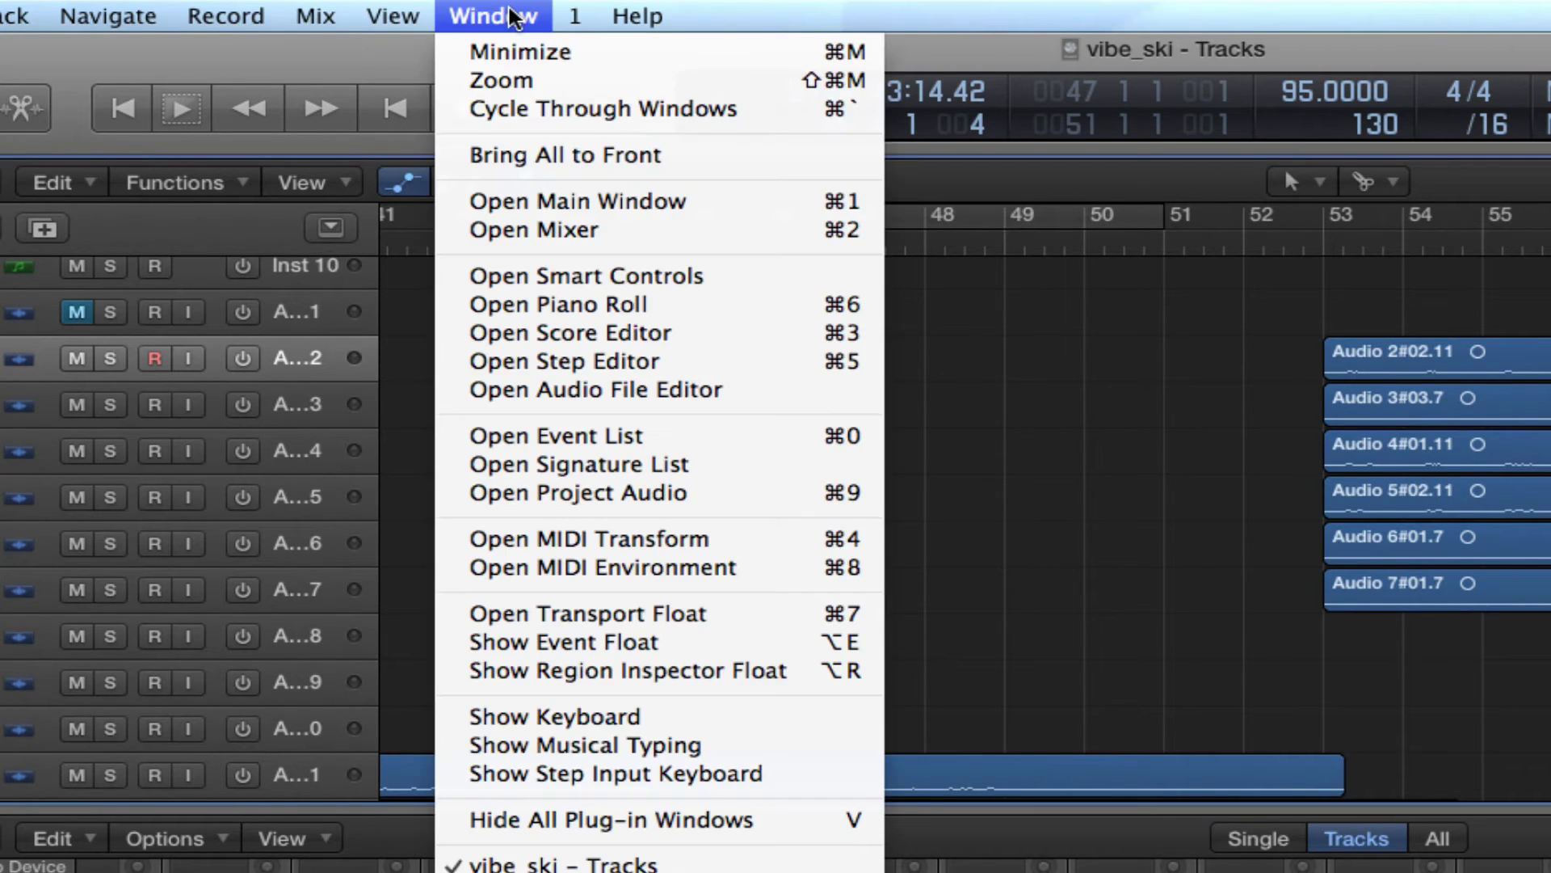
click(583, 642)
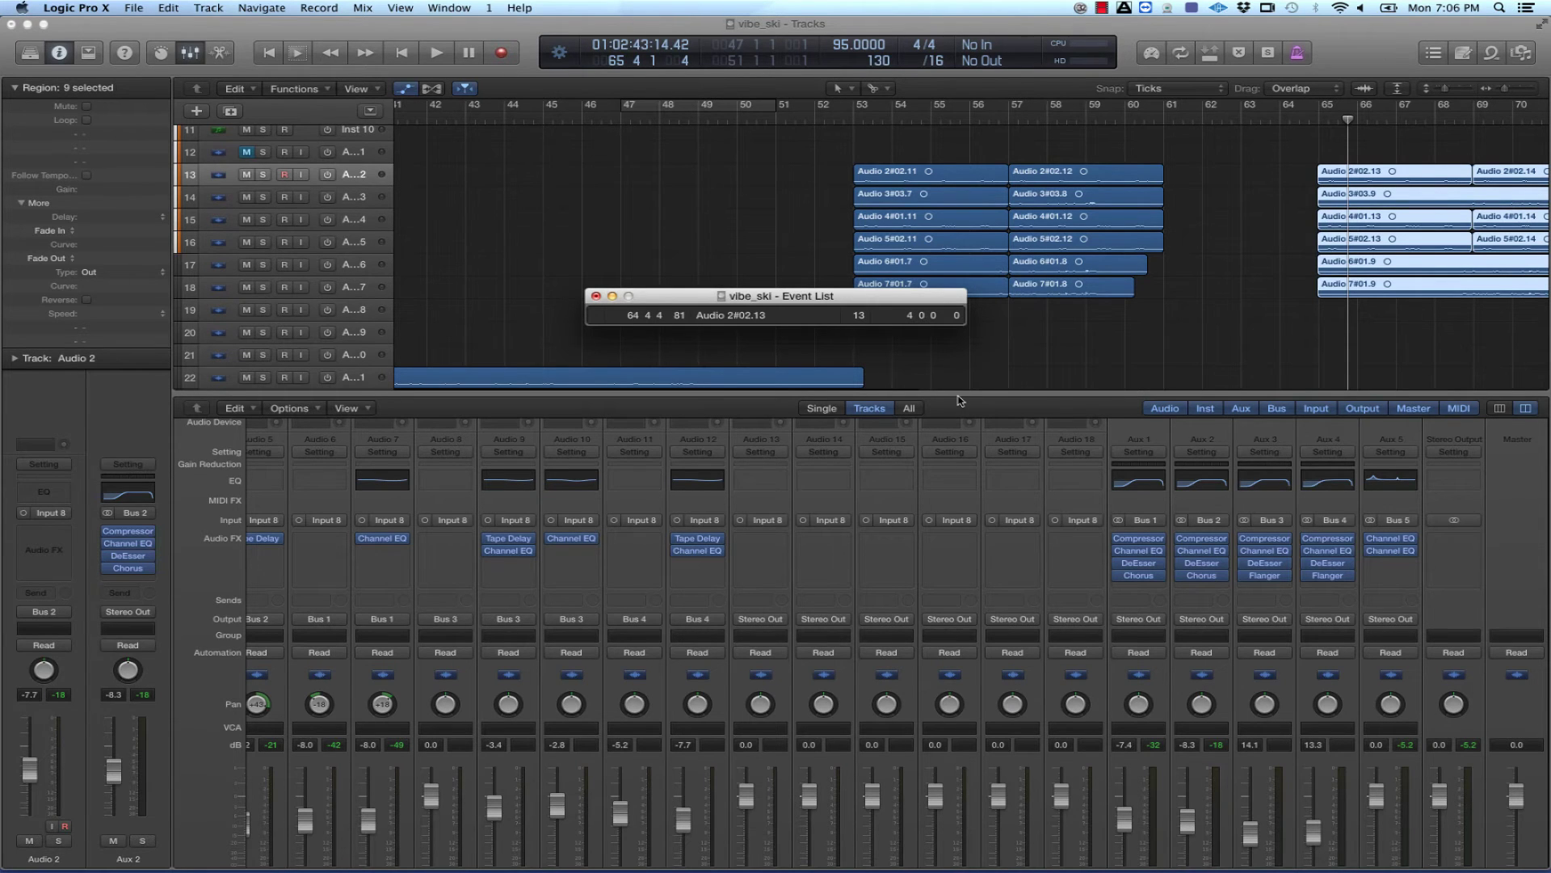
- Hide the mixer and enlarge the tracks vertically until the waveforms on Audio 2 through Audio 7 are readable together
key(x)
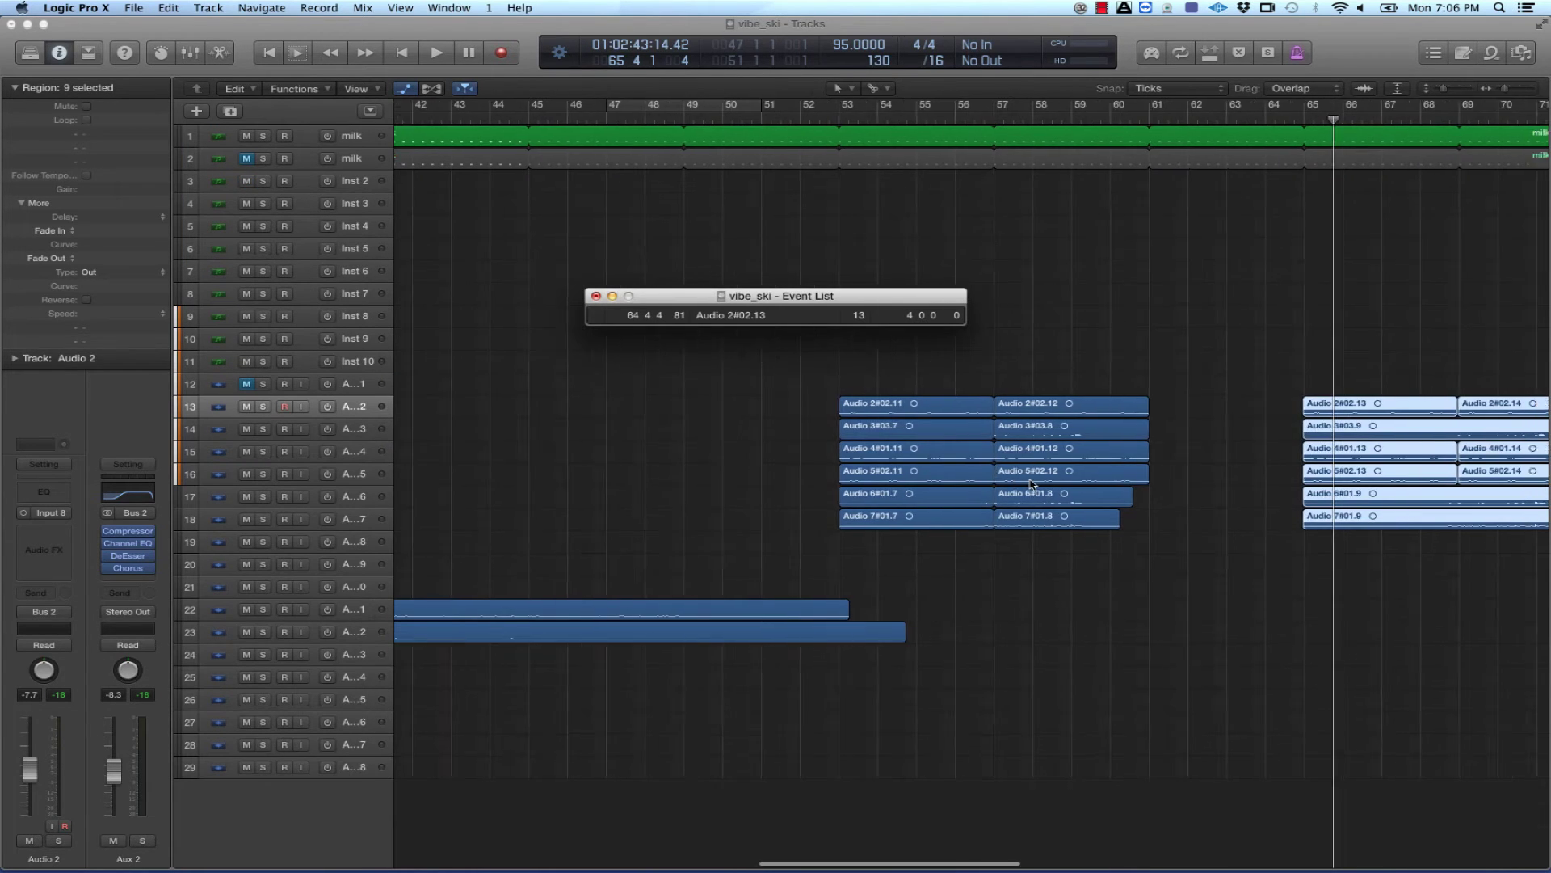
scroll(1024, 482, right, 15)
scroll(1025, 481, left, 4)
scroll(1028, 482, left, 3)
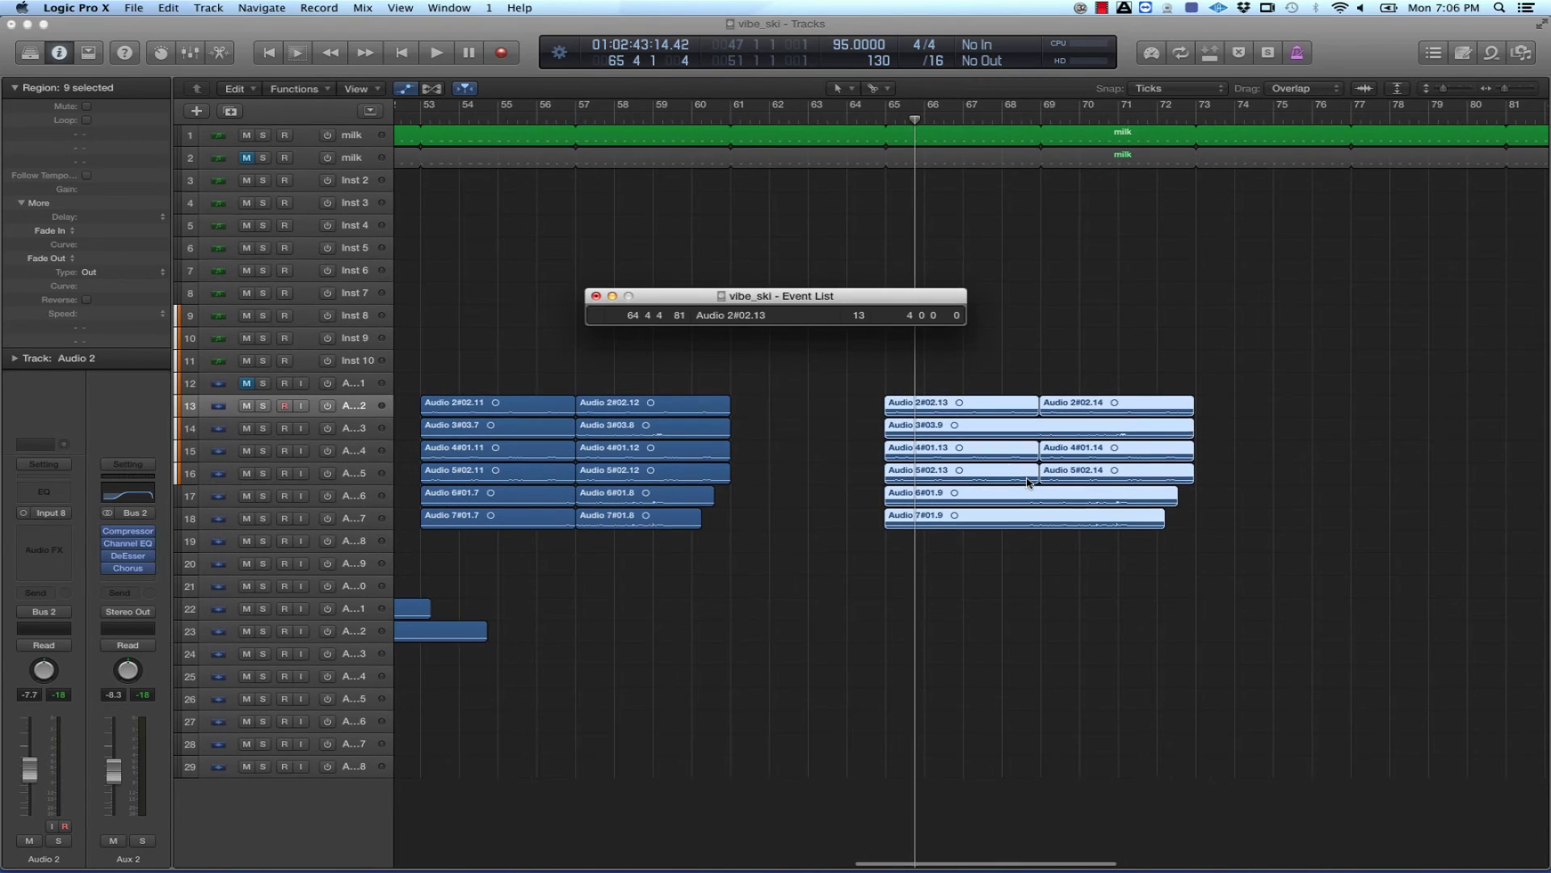
click(1509, 92)
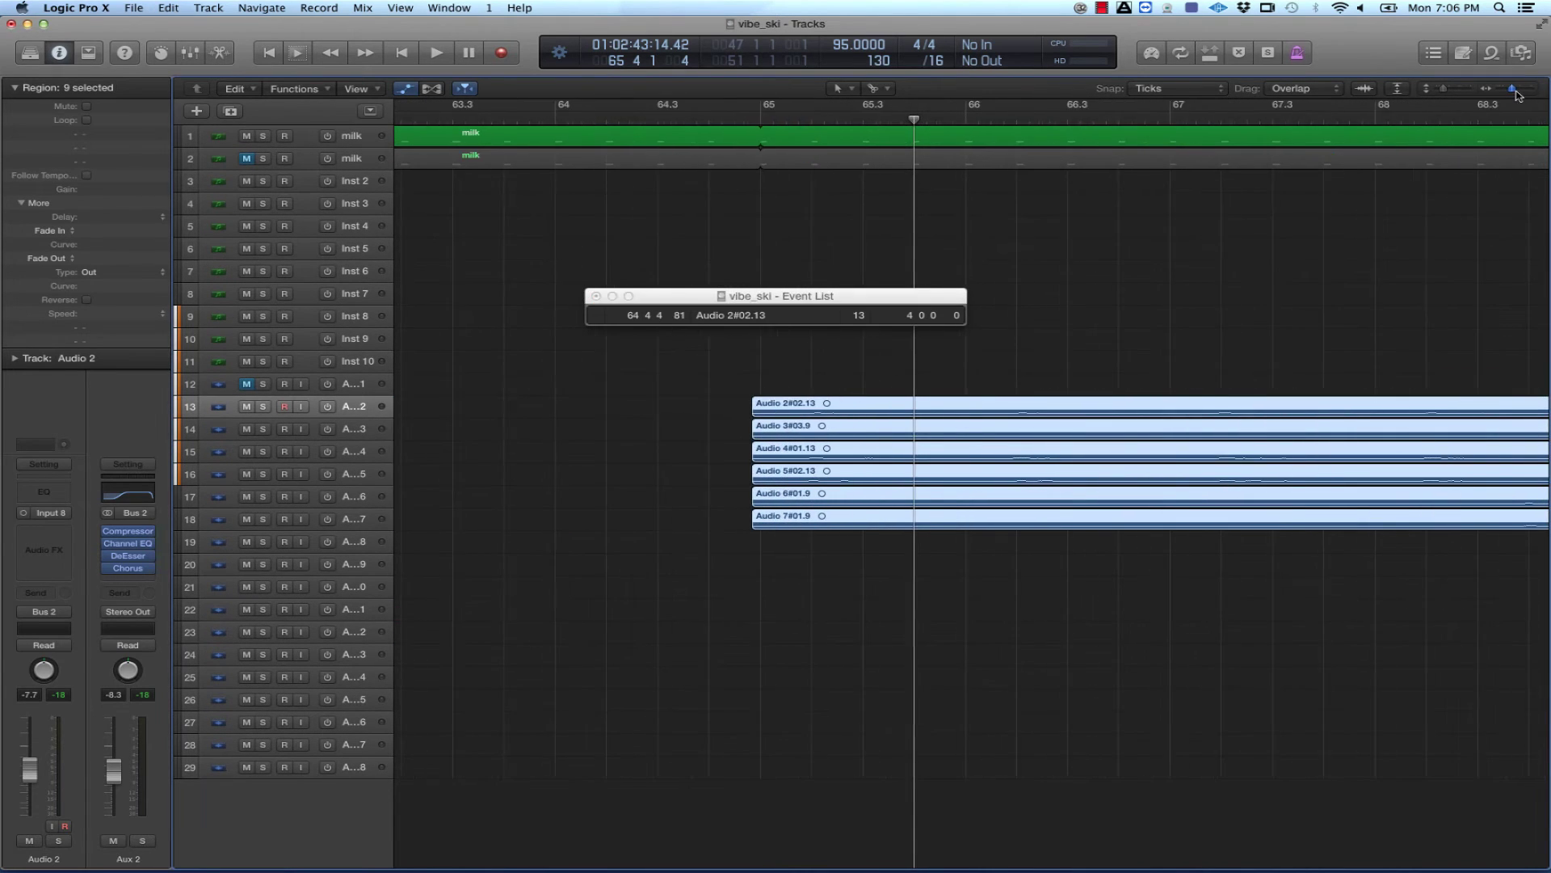
drag(1444, 89, 1456, 96)
scroll(860, 496, down, 5)
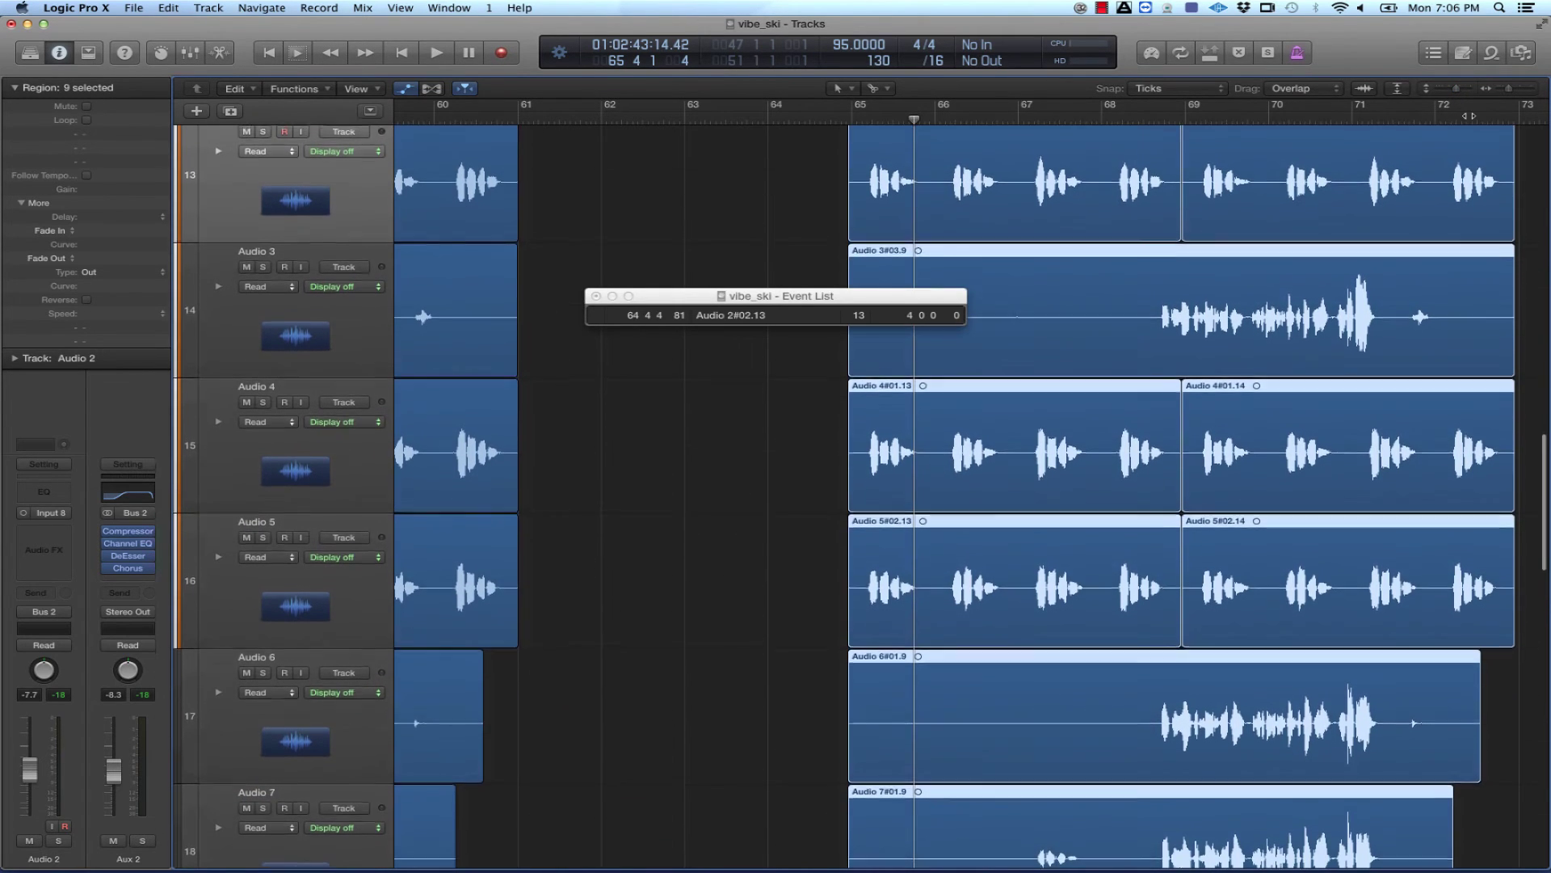
drag(1509, 89, 1507, 90)
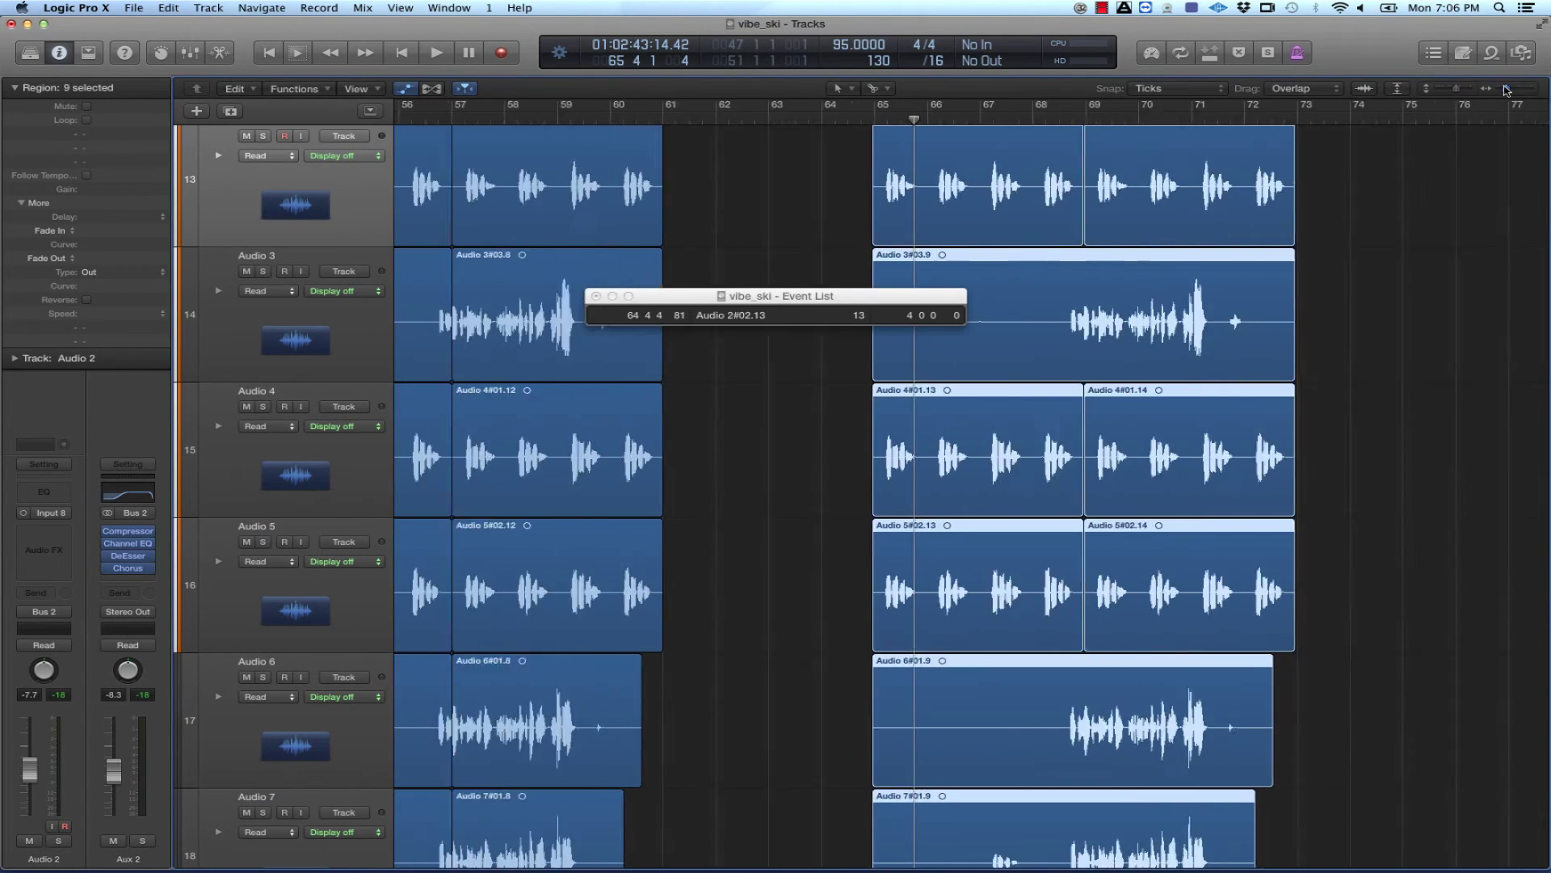
scroll(1522, 249, up, 3)
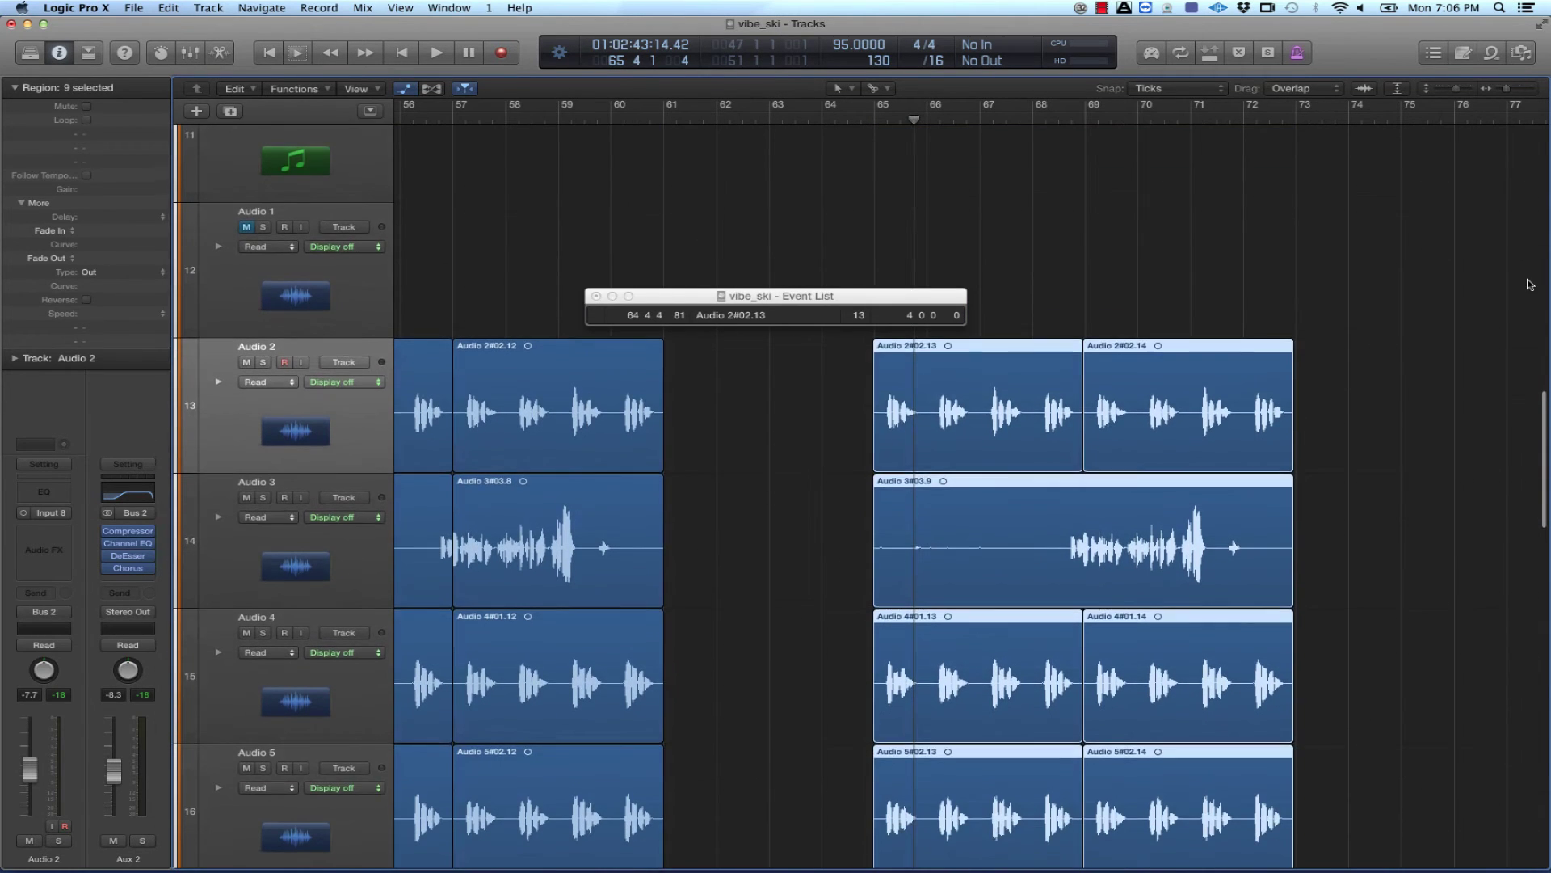
scroll(1530, 284, down, 3)
drag(1461, 90, 1455, 92)
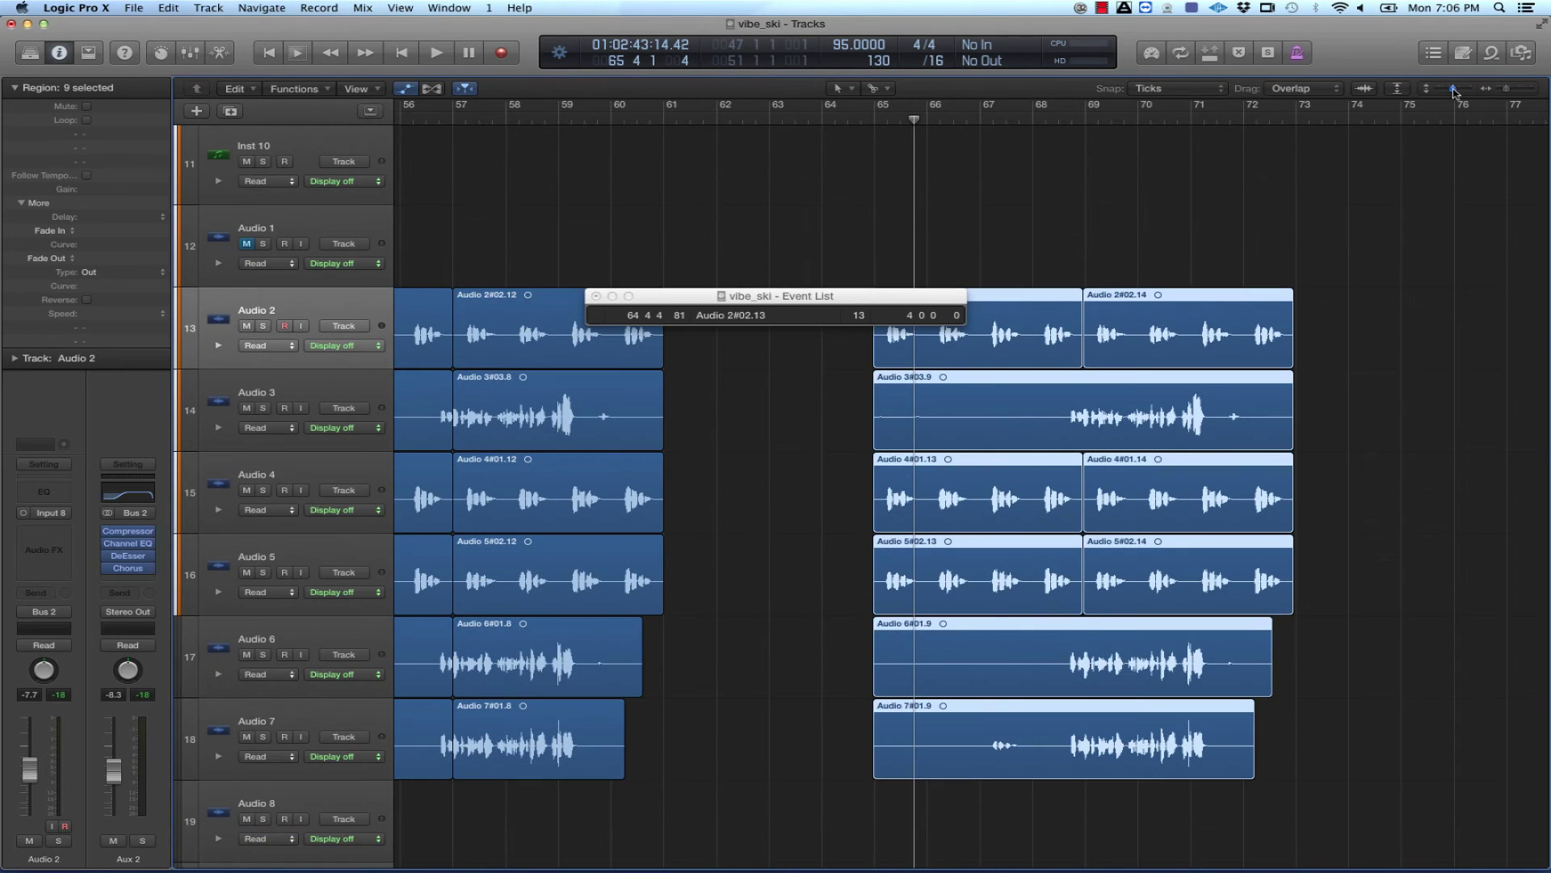
- Zoom in horizontally on the start of the selected regions near bar 65 and move the Event Float clear of them
drag(744, 298, 687, 183)
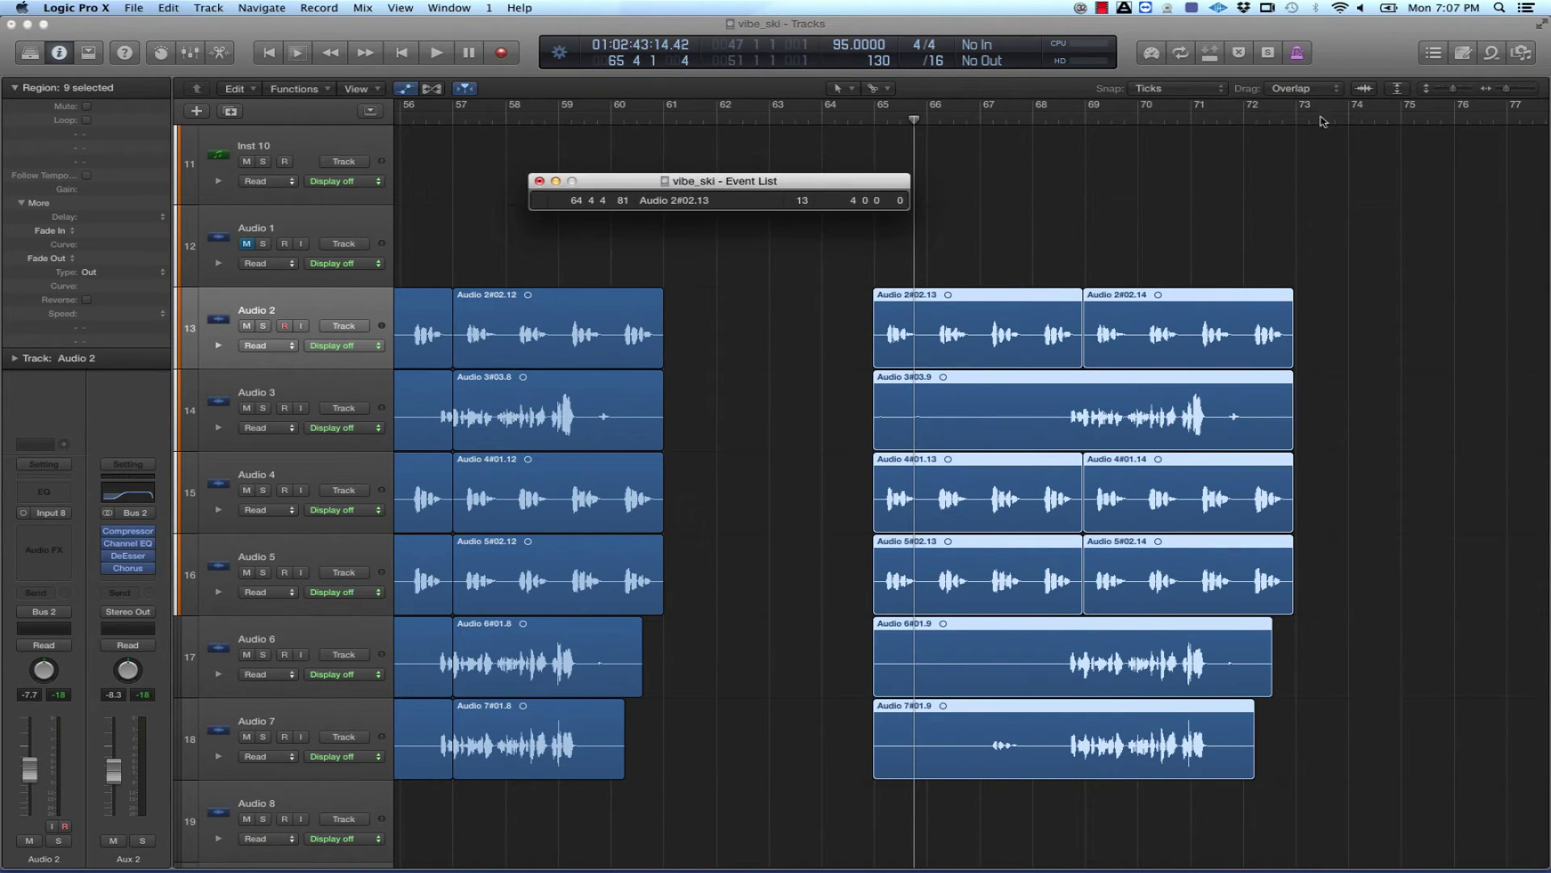
drag(1506, 88, 1535, 88)
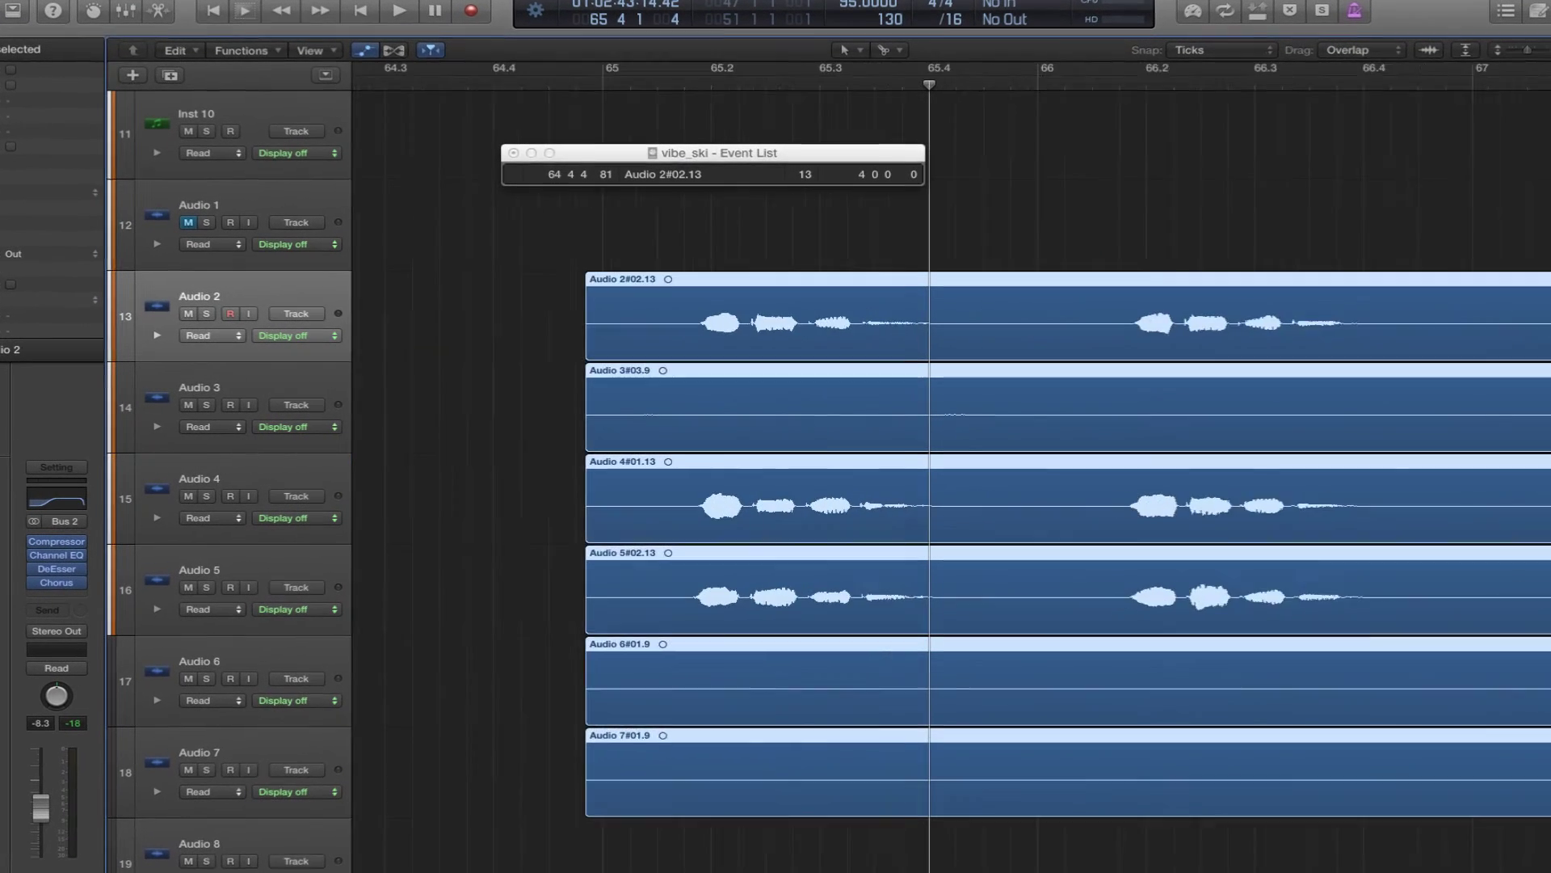
key(ctrl+Left)
key(ctrl+Right)
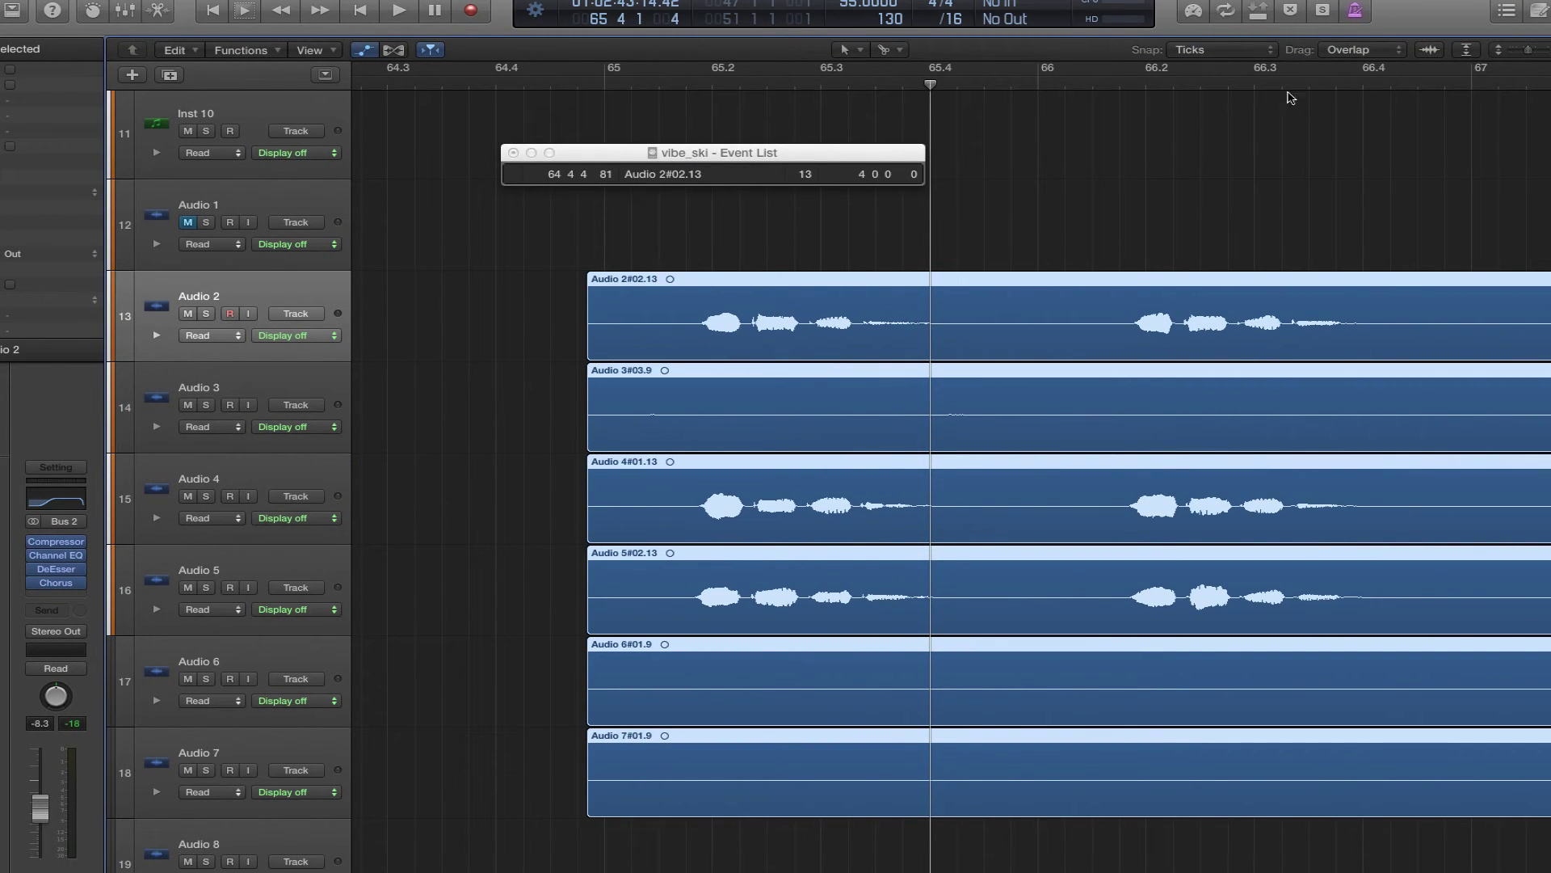
drag(628, 156, 902, 142)
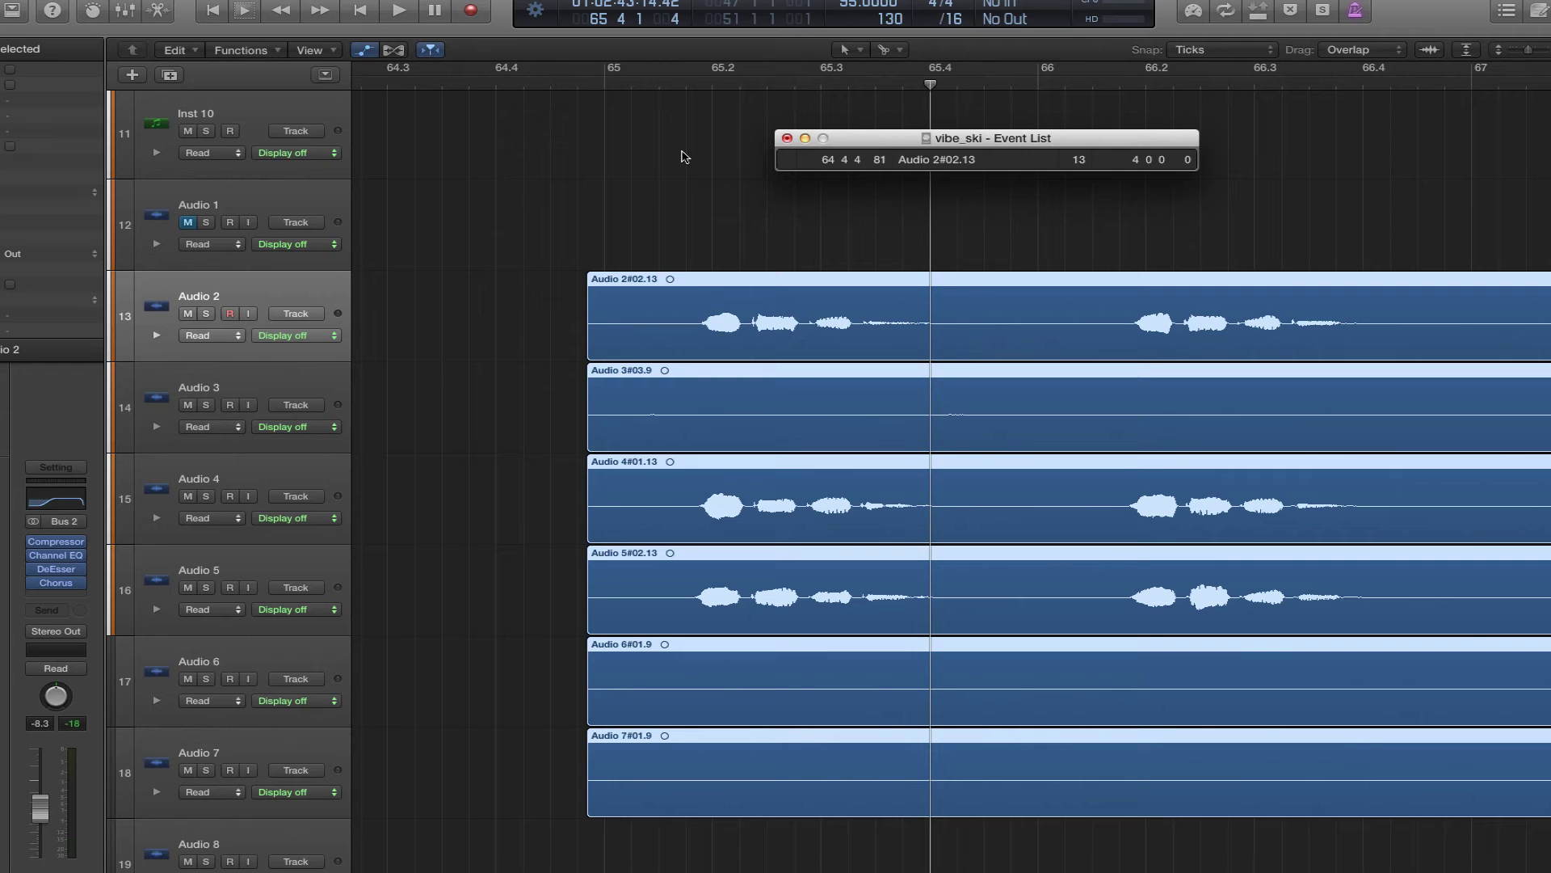
- Play the selected regions, set their start position to 64 4 4 131 in the Event Float, and play them again
key(space)
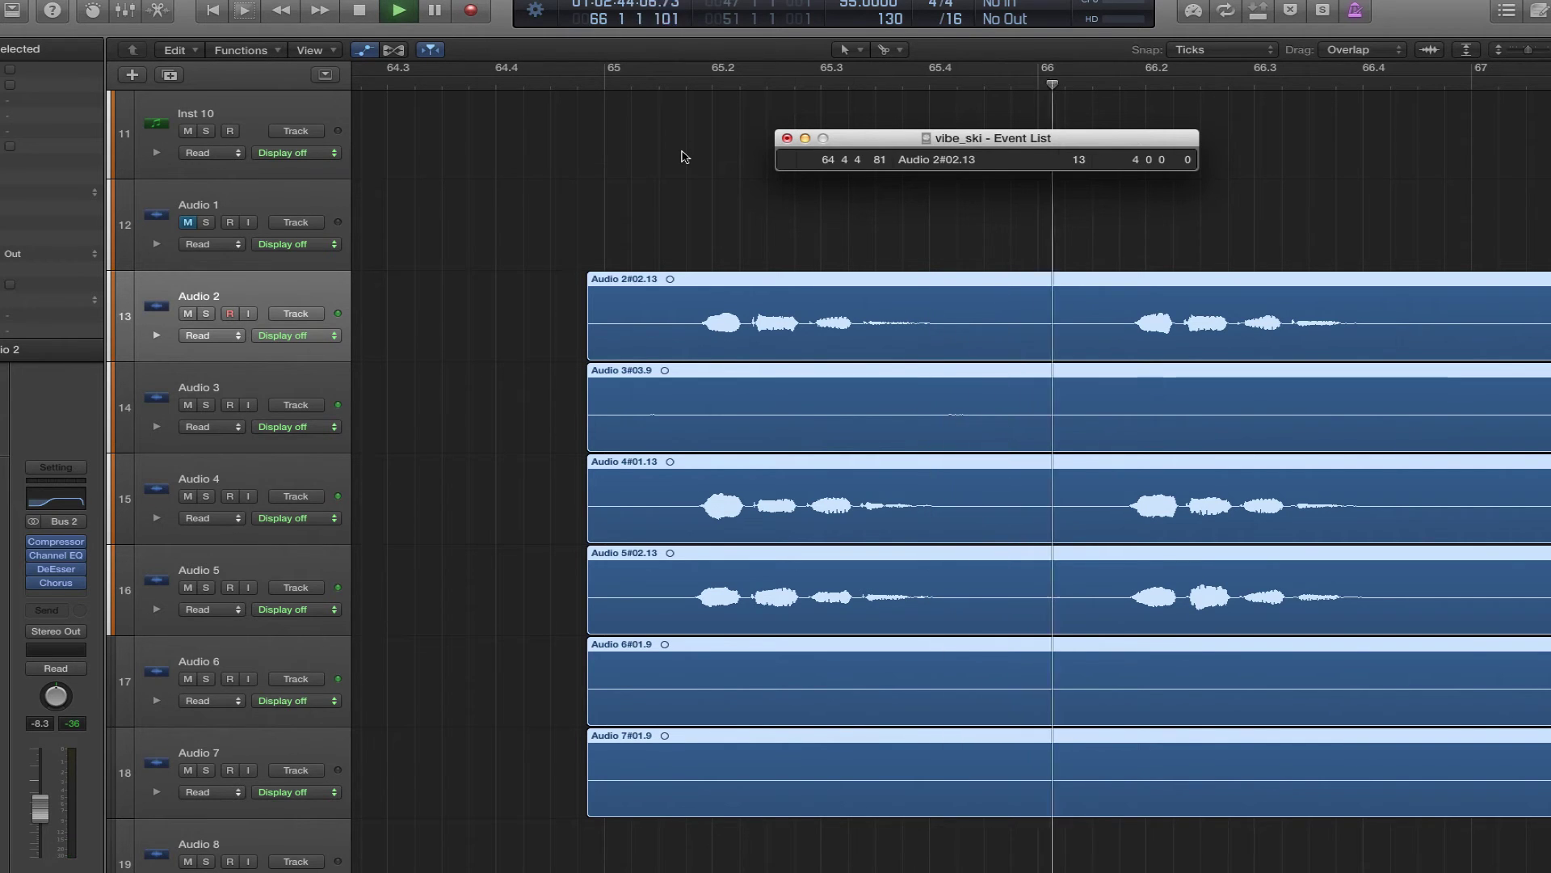
click(881, 160)
drag(882, 161, 903, 80)
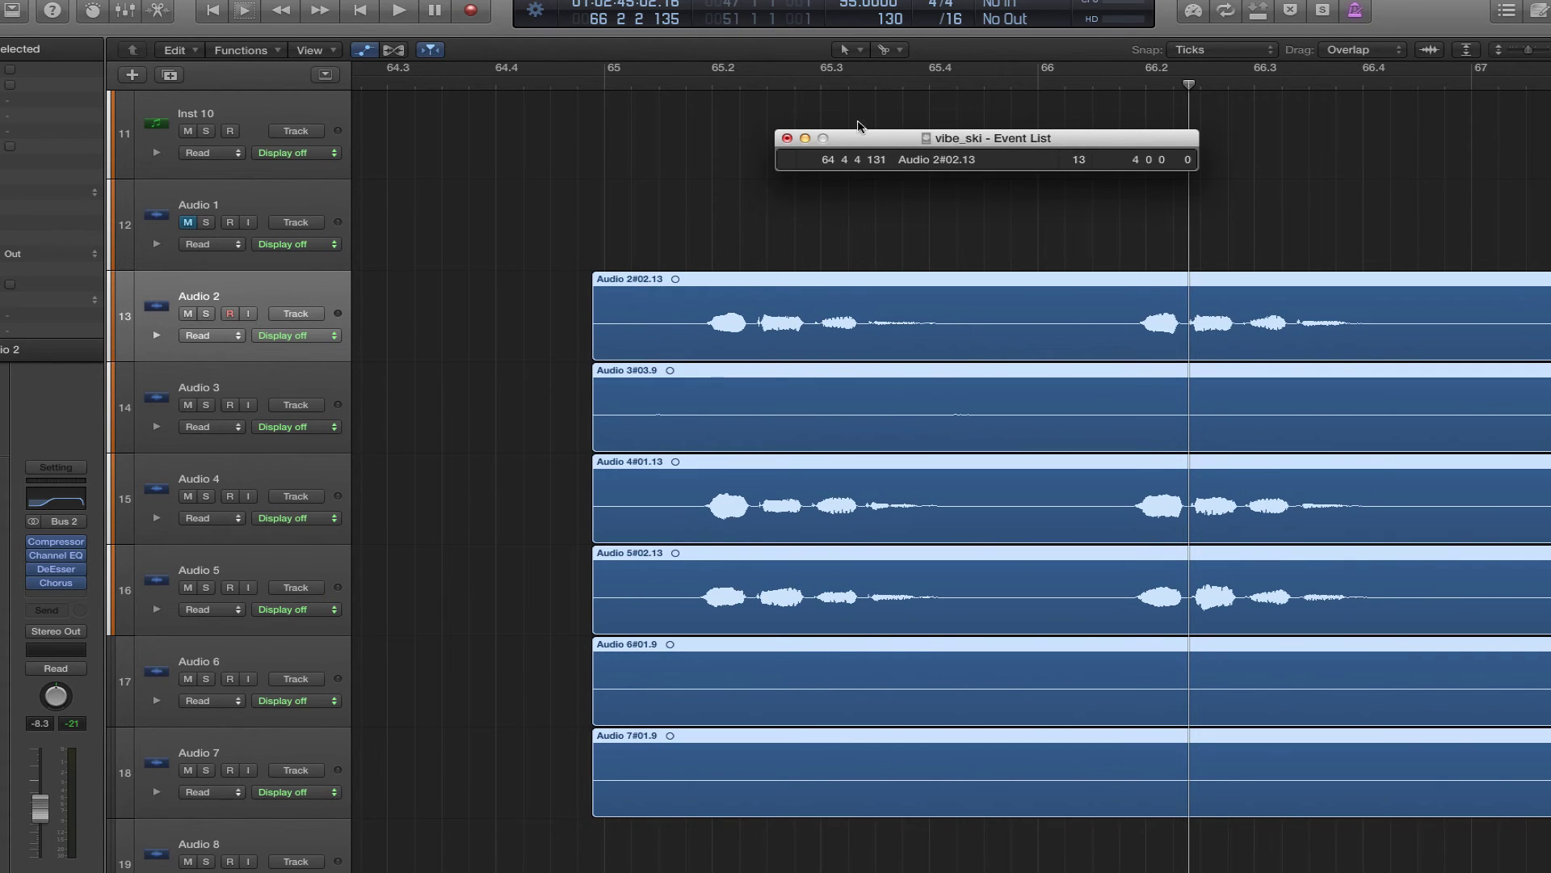
key(space)
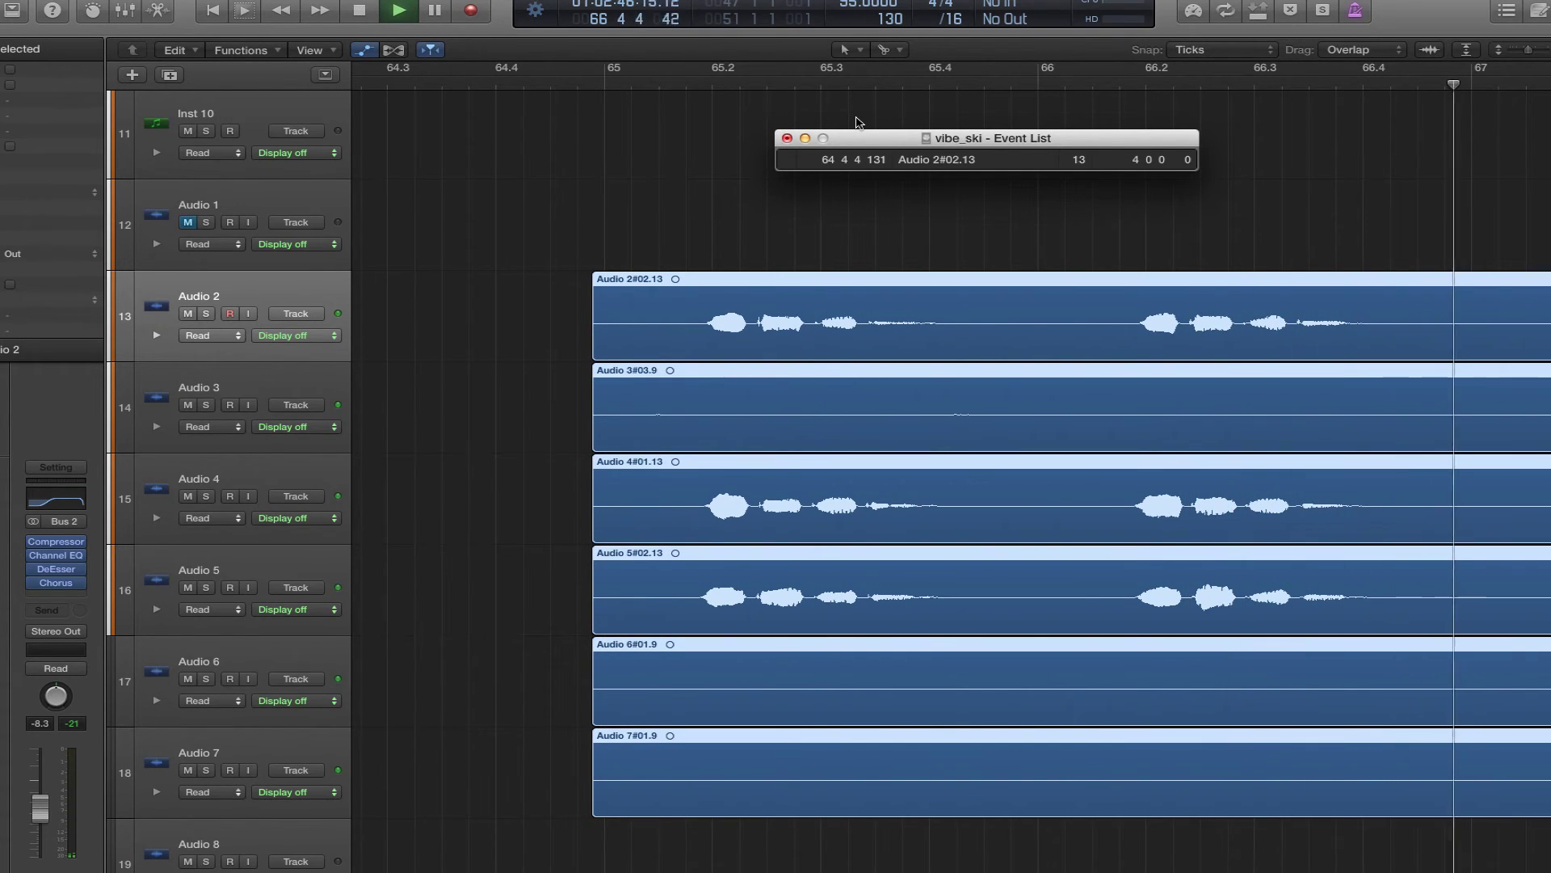
key(space)
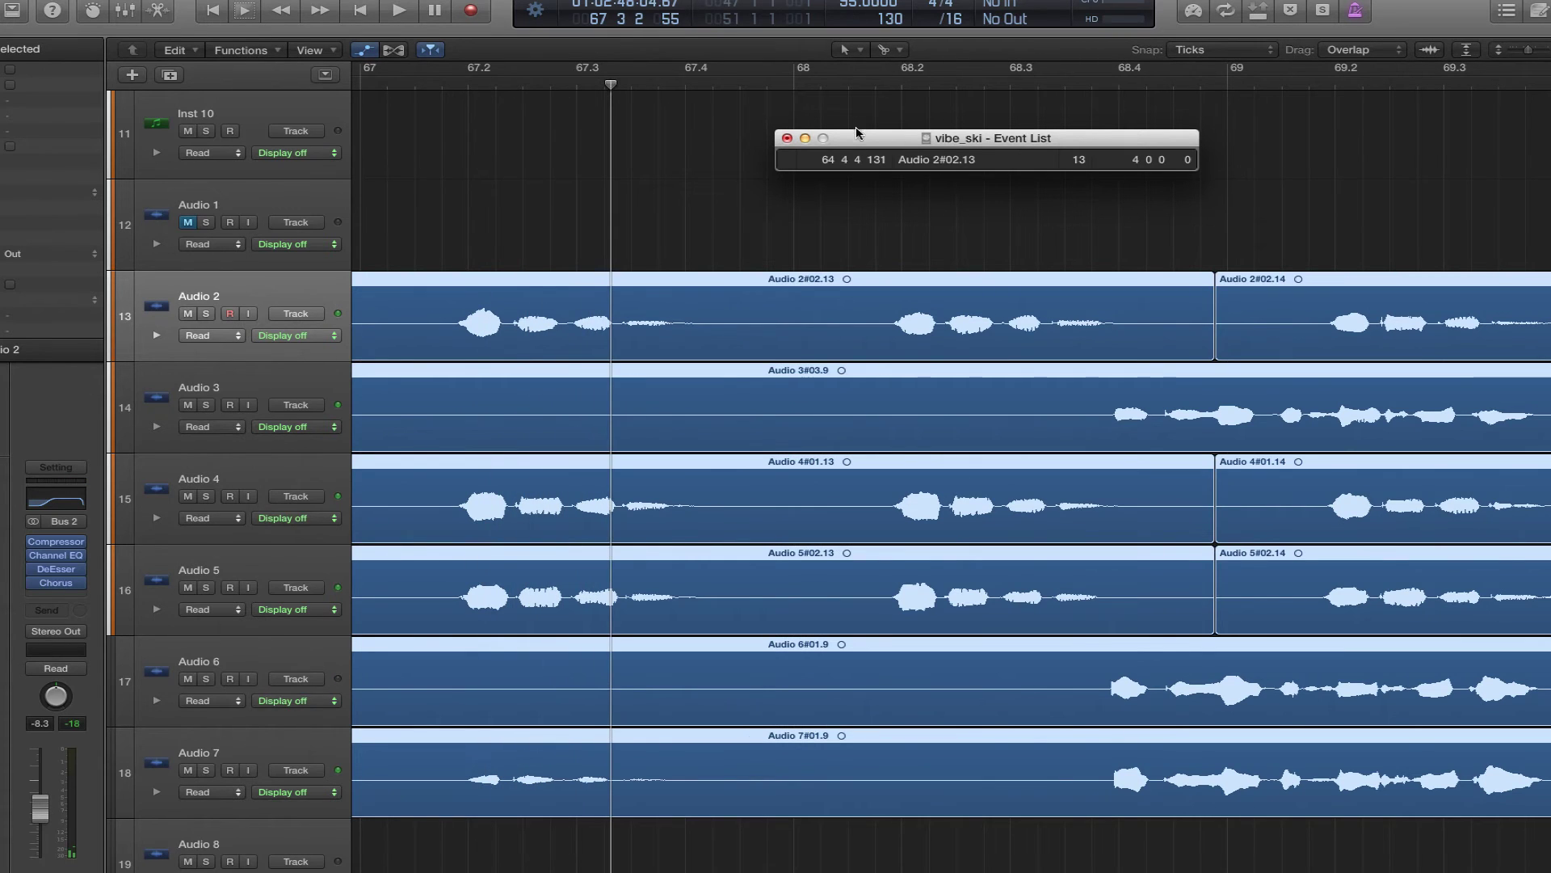
- Nudge the selected regions later to start position 64 4 4 143 and play them back
scroll(858, 189, left, 10)
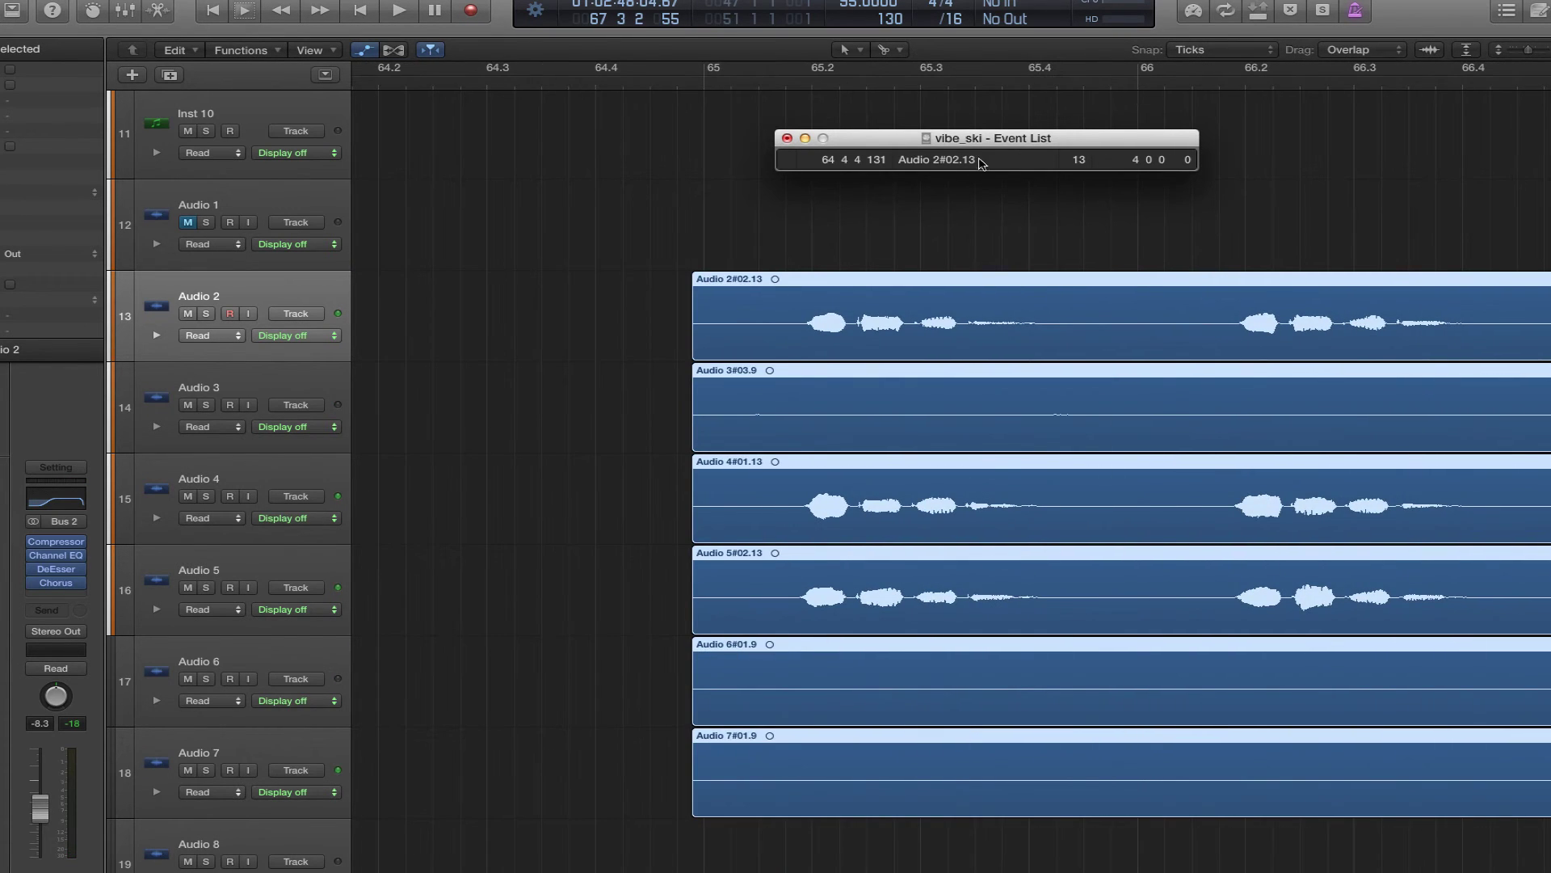
key(alt+Right)
key(alt+Right)
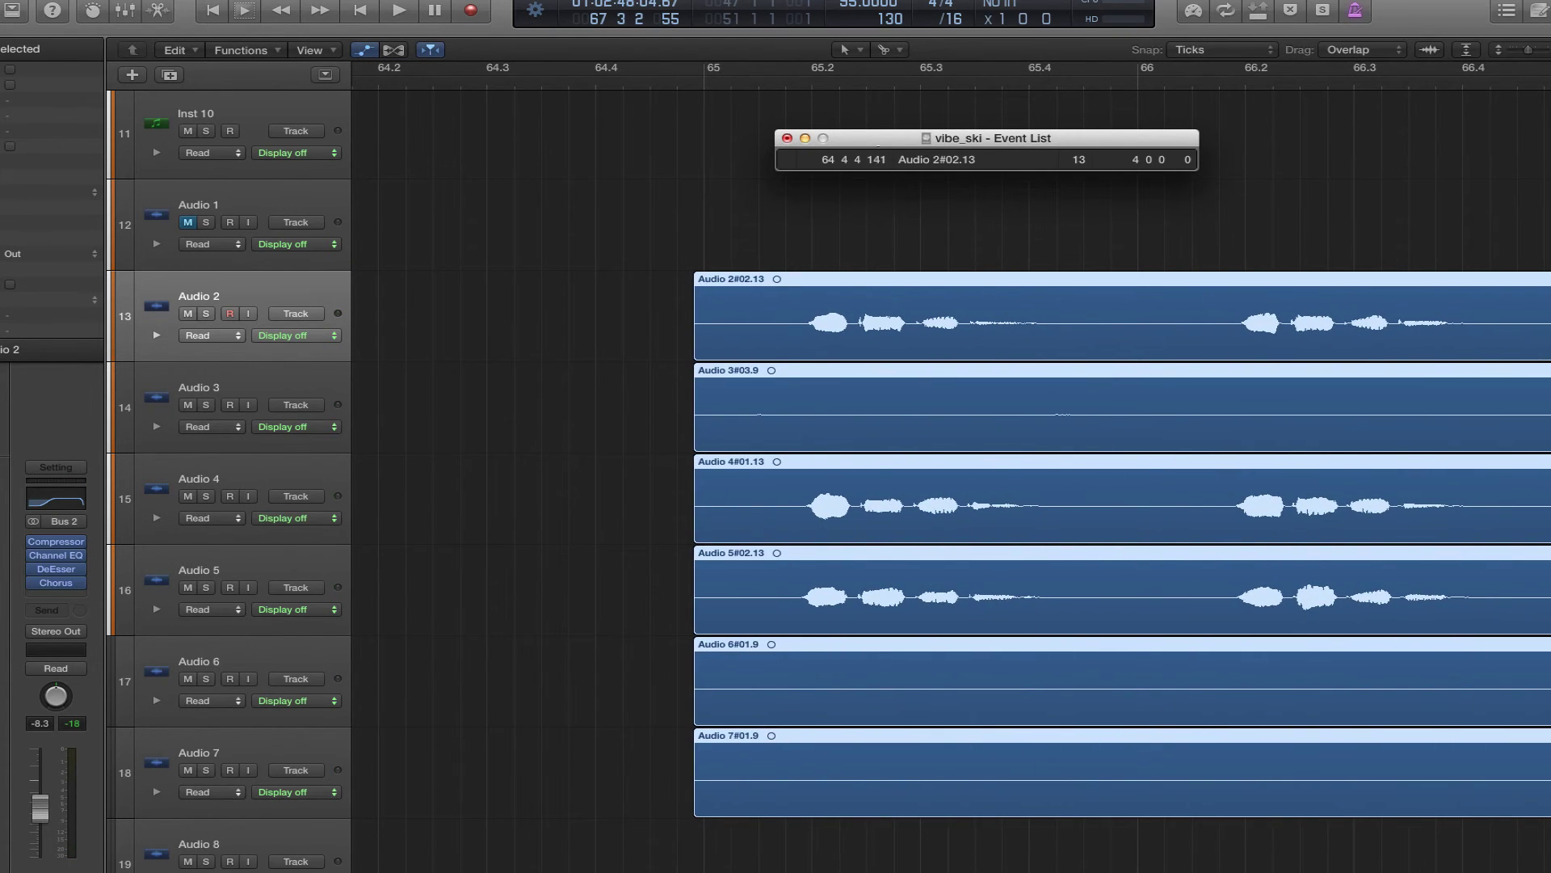
key(space)
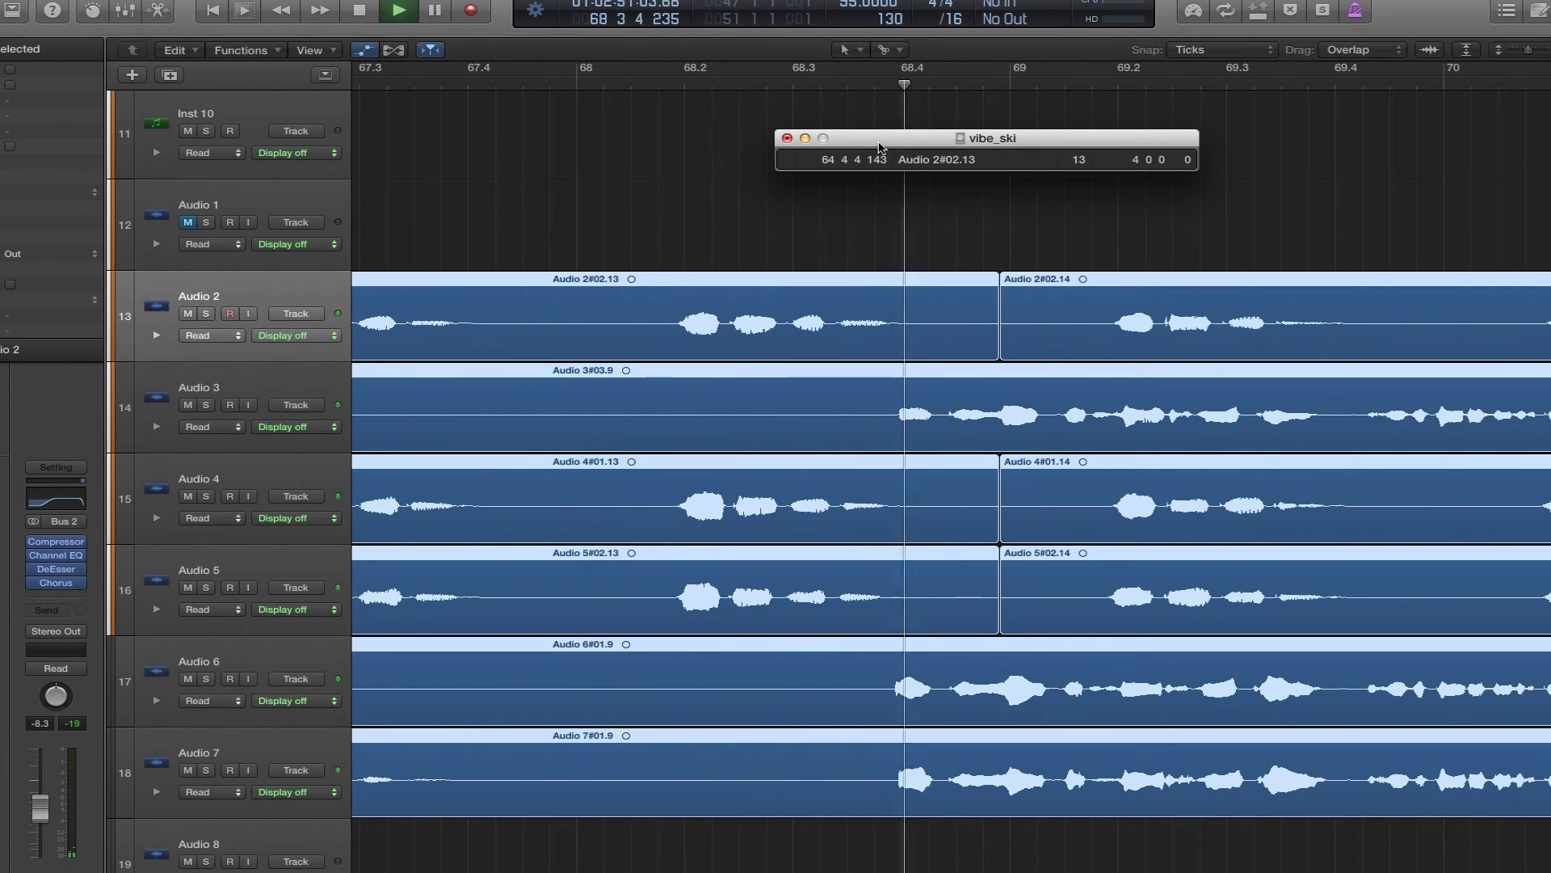
key(space)
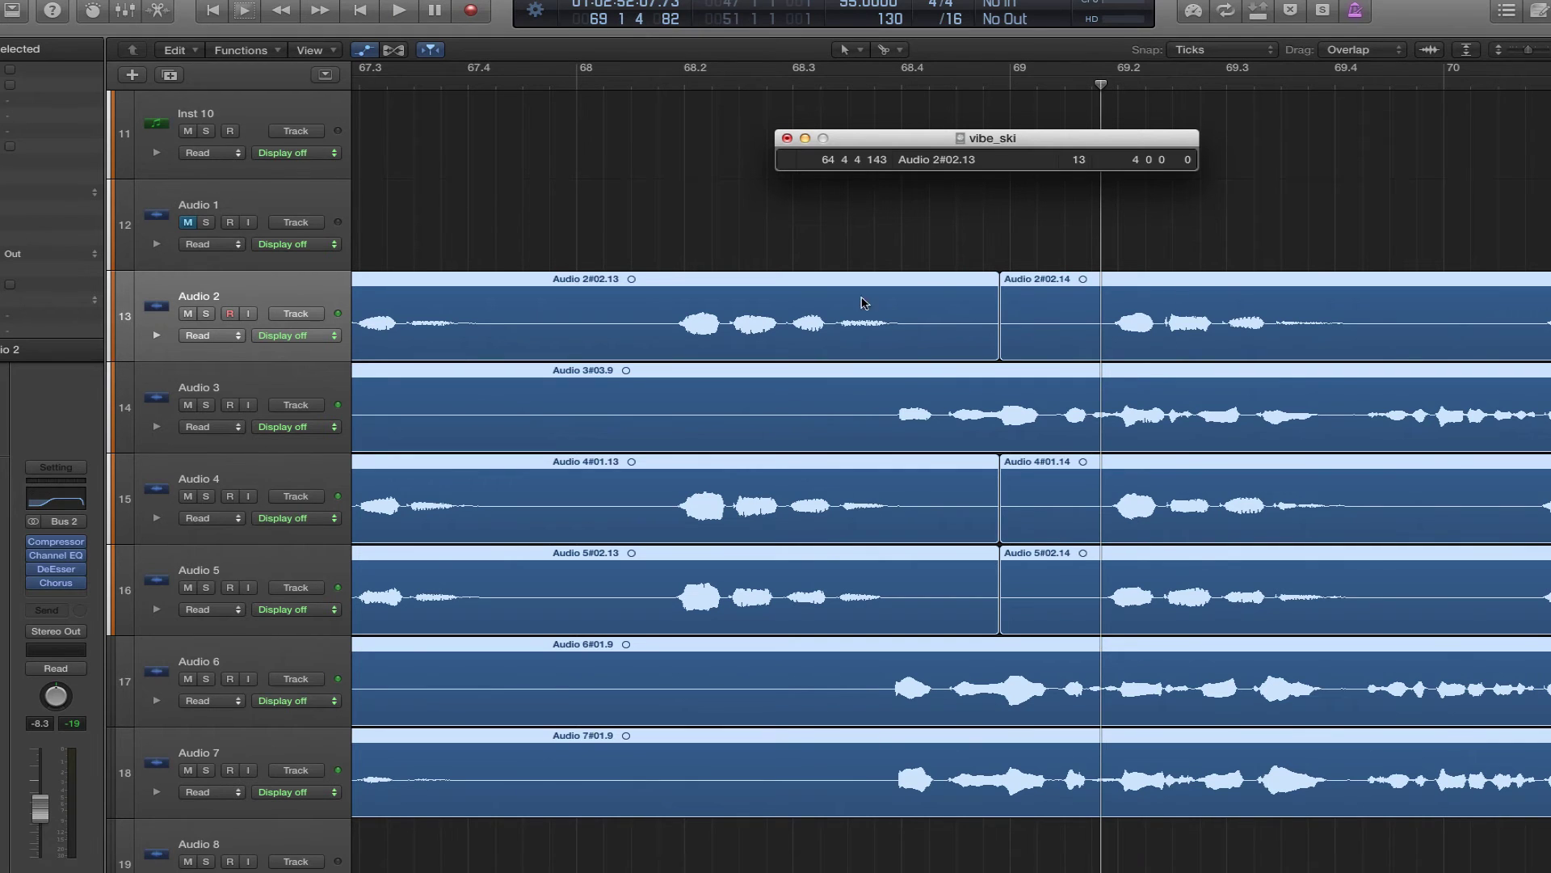
- Set the selected regions' start position to 65 1 1 1 in the Event Float
scroll(840, 239, left, 3)
scroll(840, 239, left, 5)
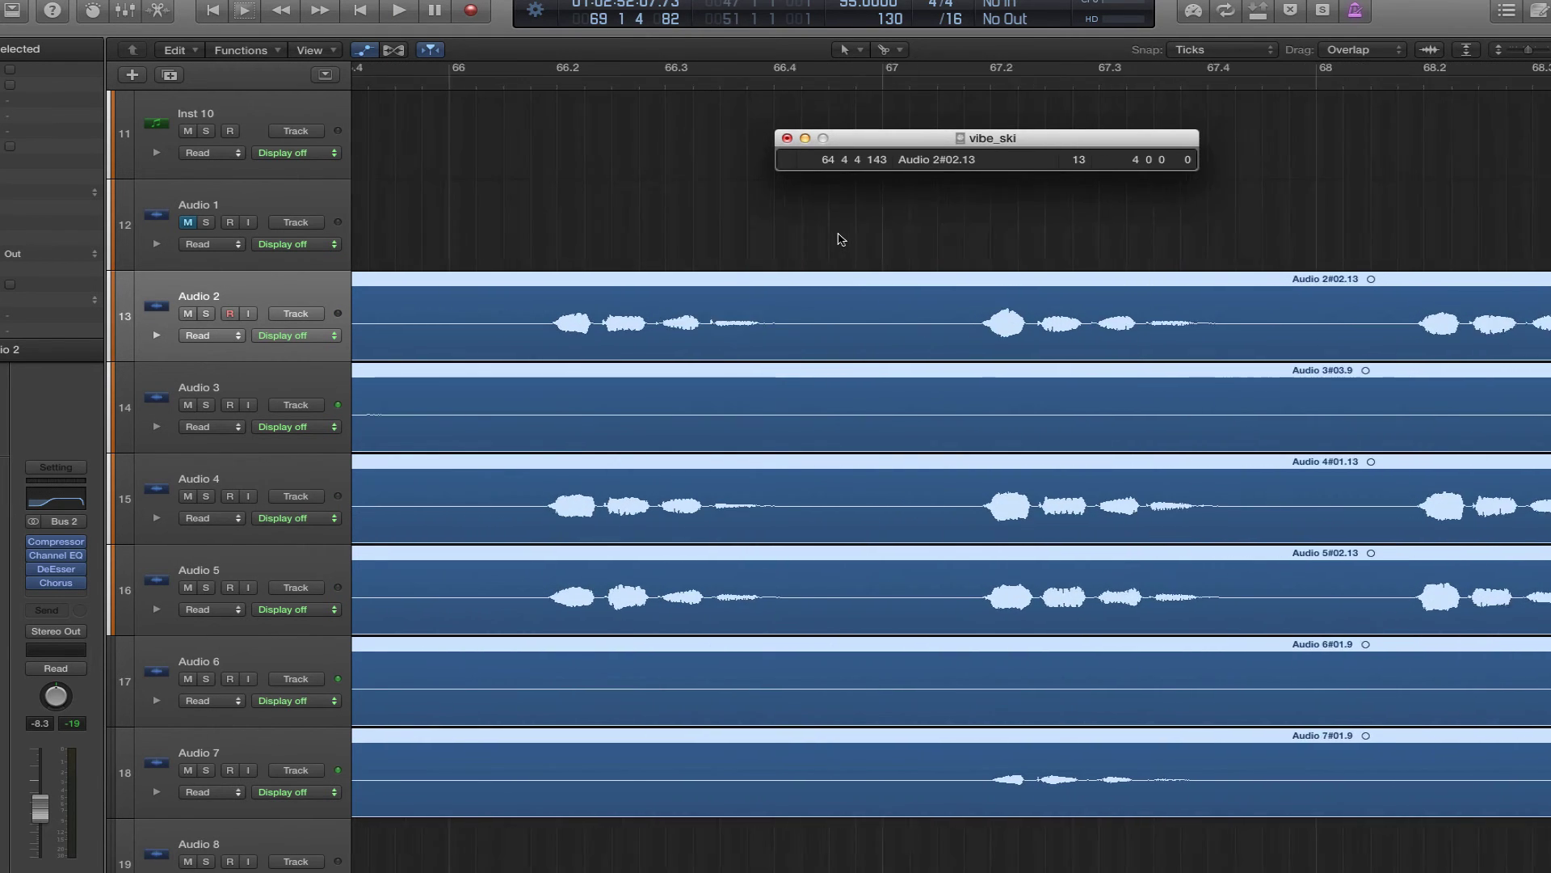
scroll(840, 240, left, 5)
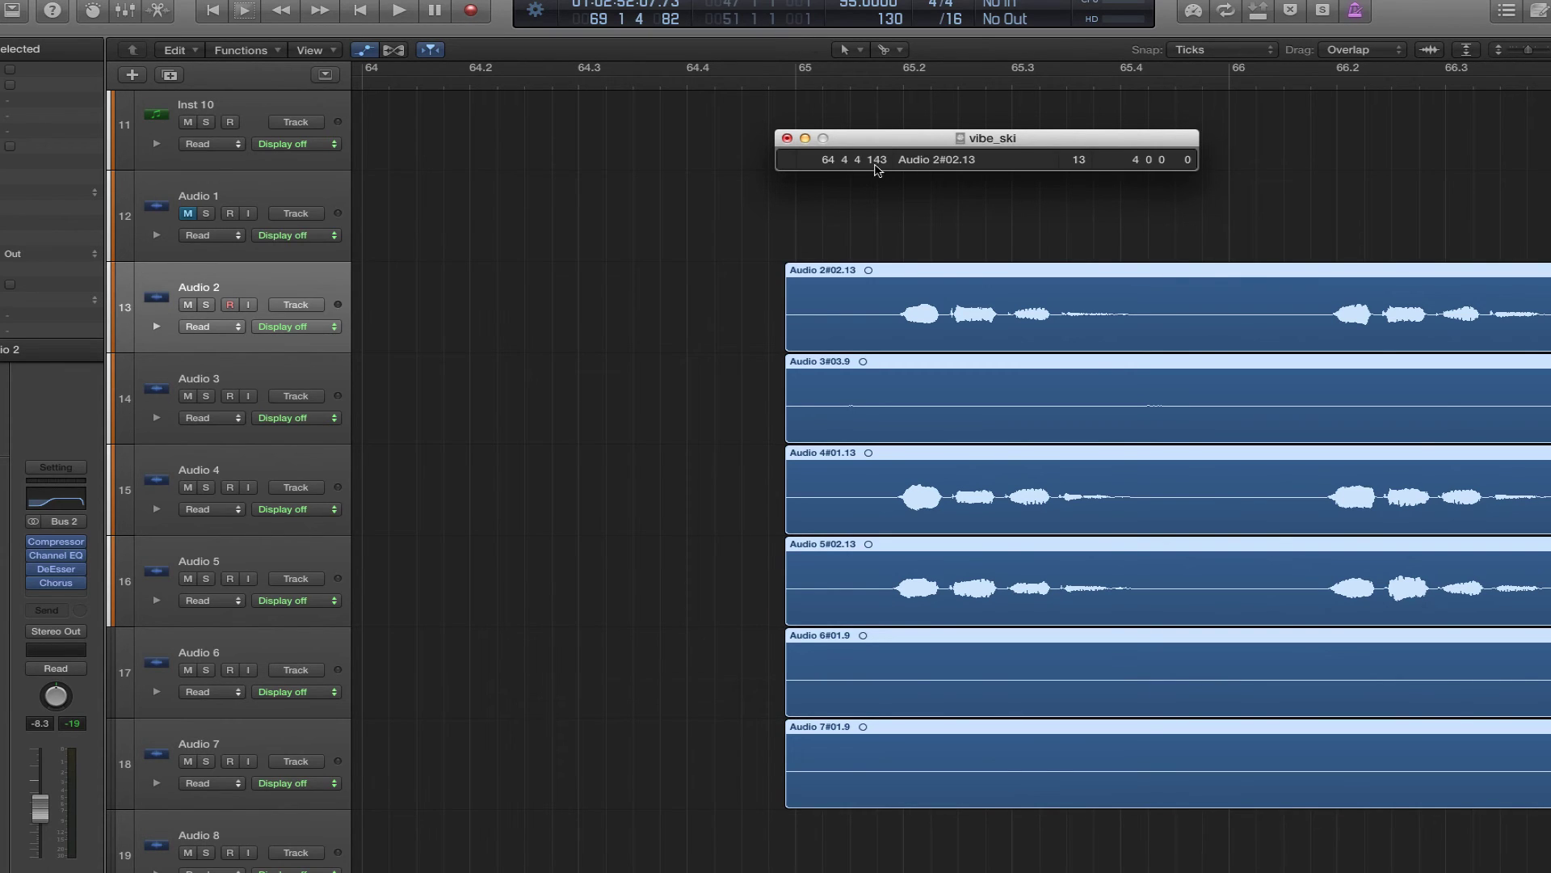
drag(877, 159, 877, 122)
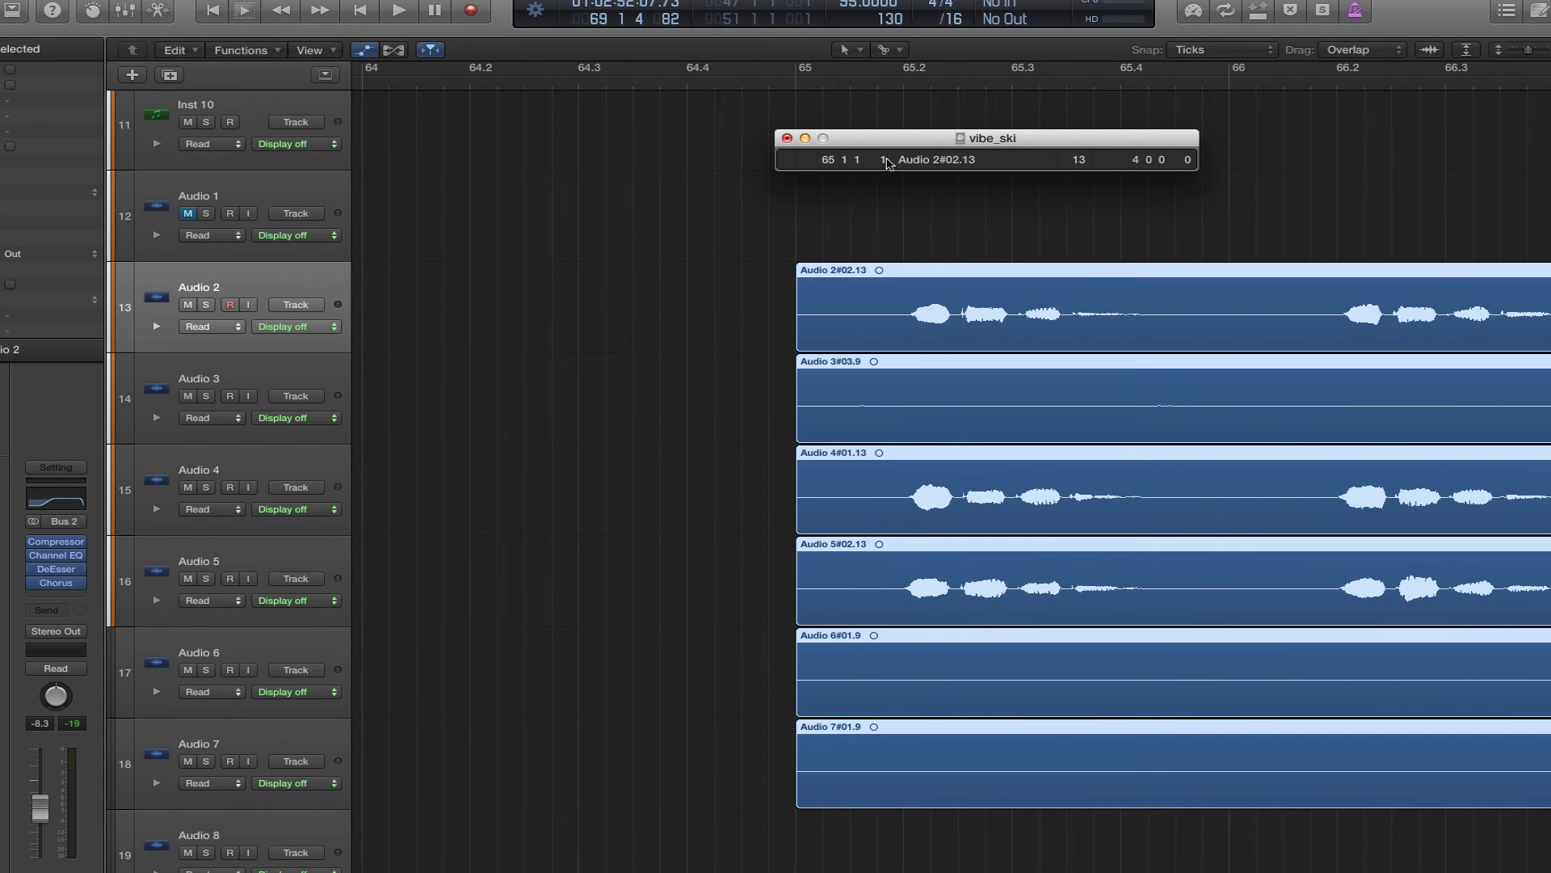
drag(887, 161, 887, 165)
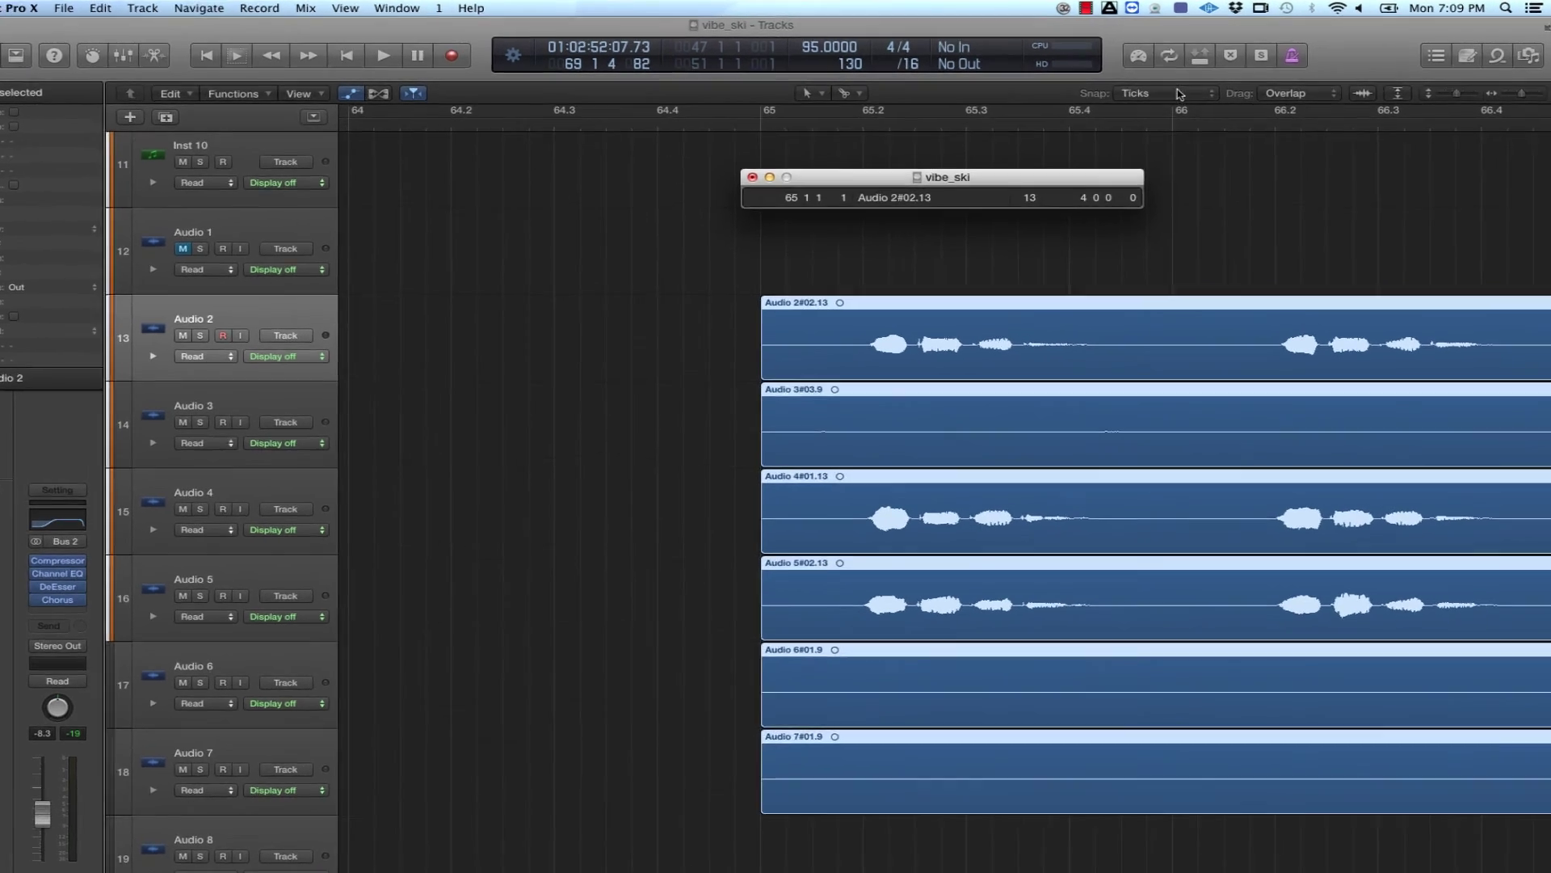
- Examine the available snap values for moving regions, keeping Ticks selected
click(1204, 90)
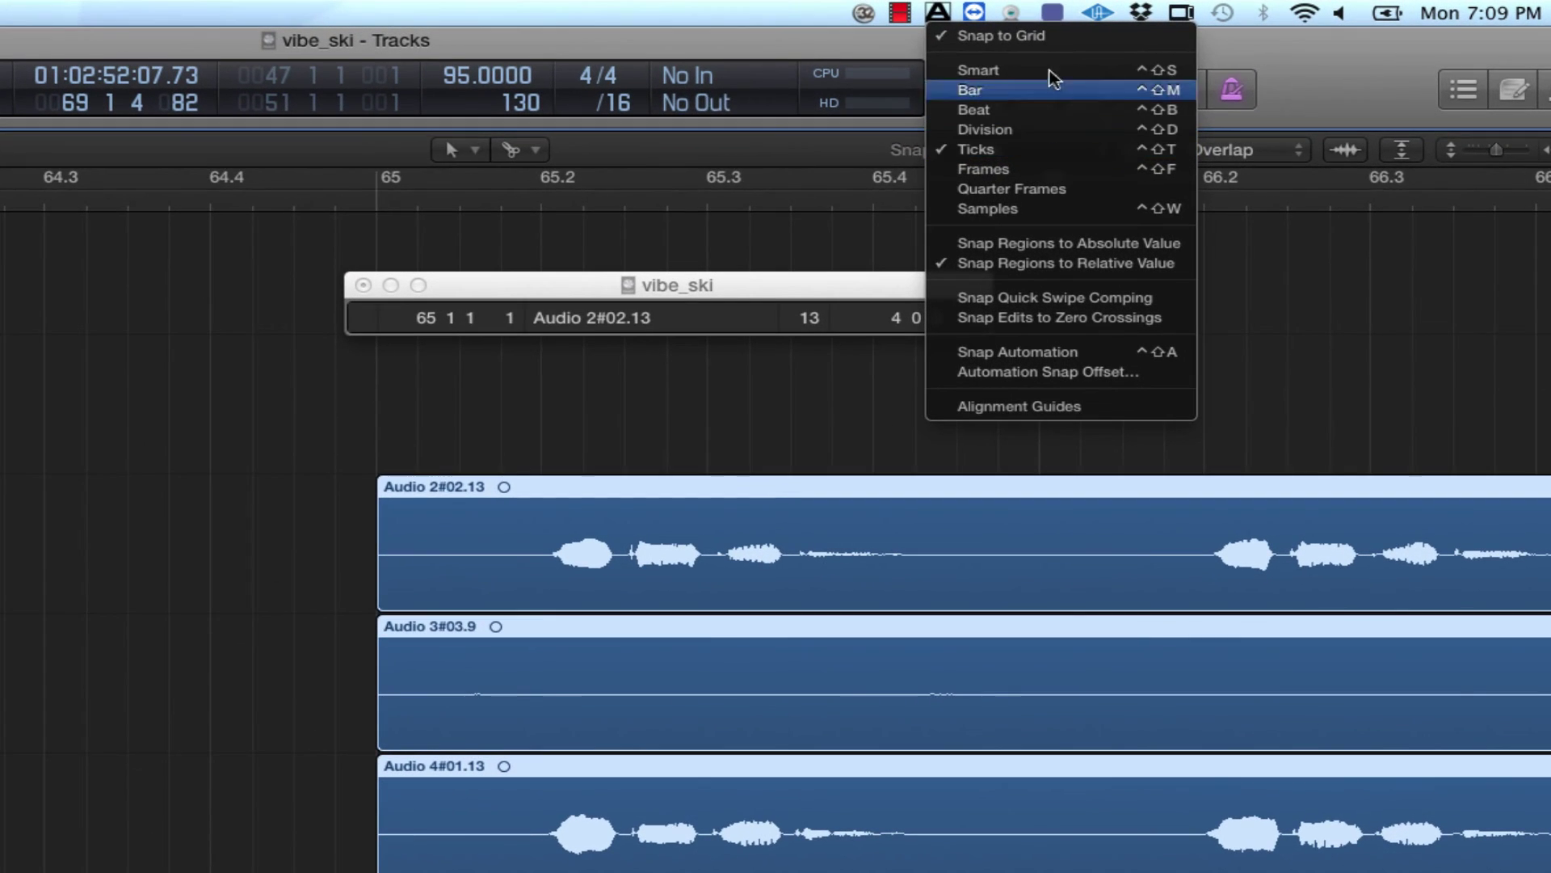
click(1025, 150)
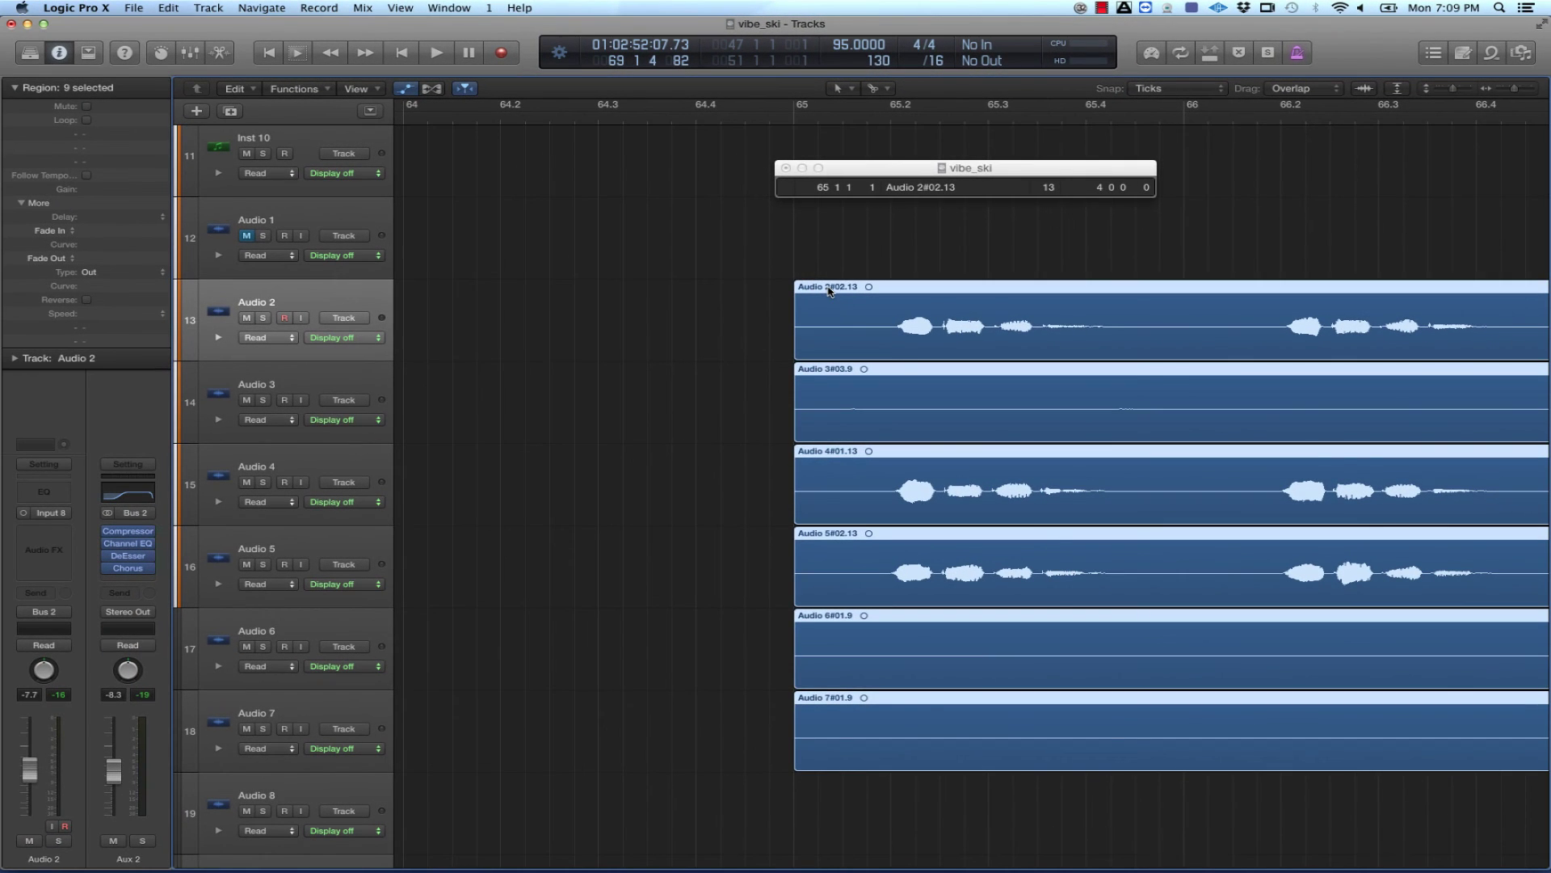
drag(843, 287, 841, 287)
click(1162, 87)
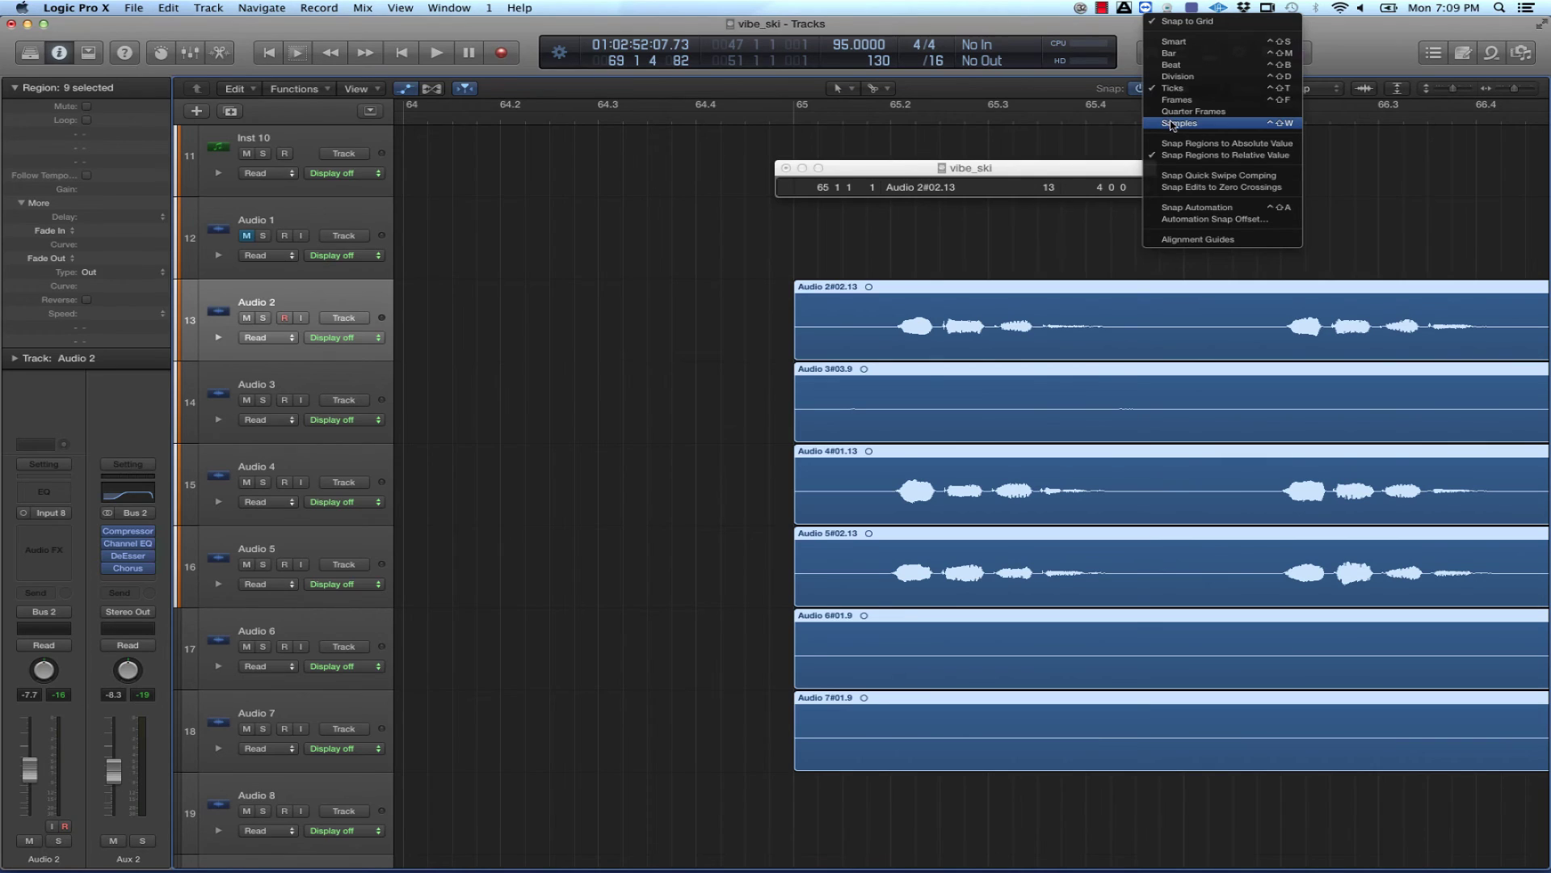
click(1173, 91)
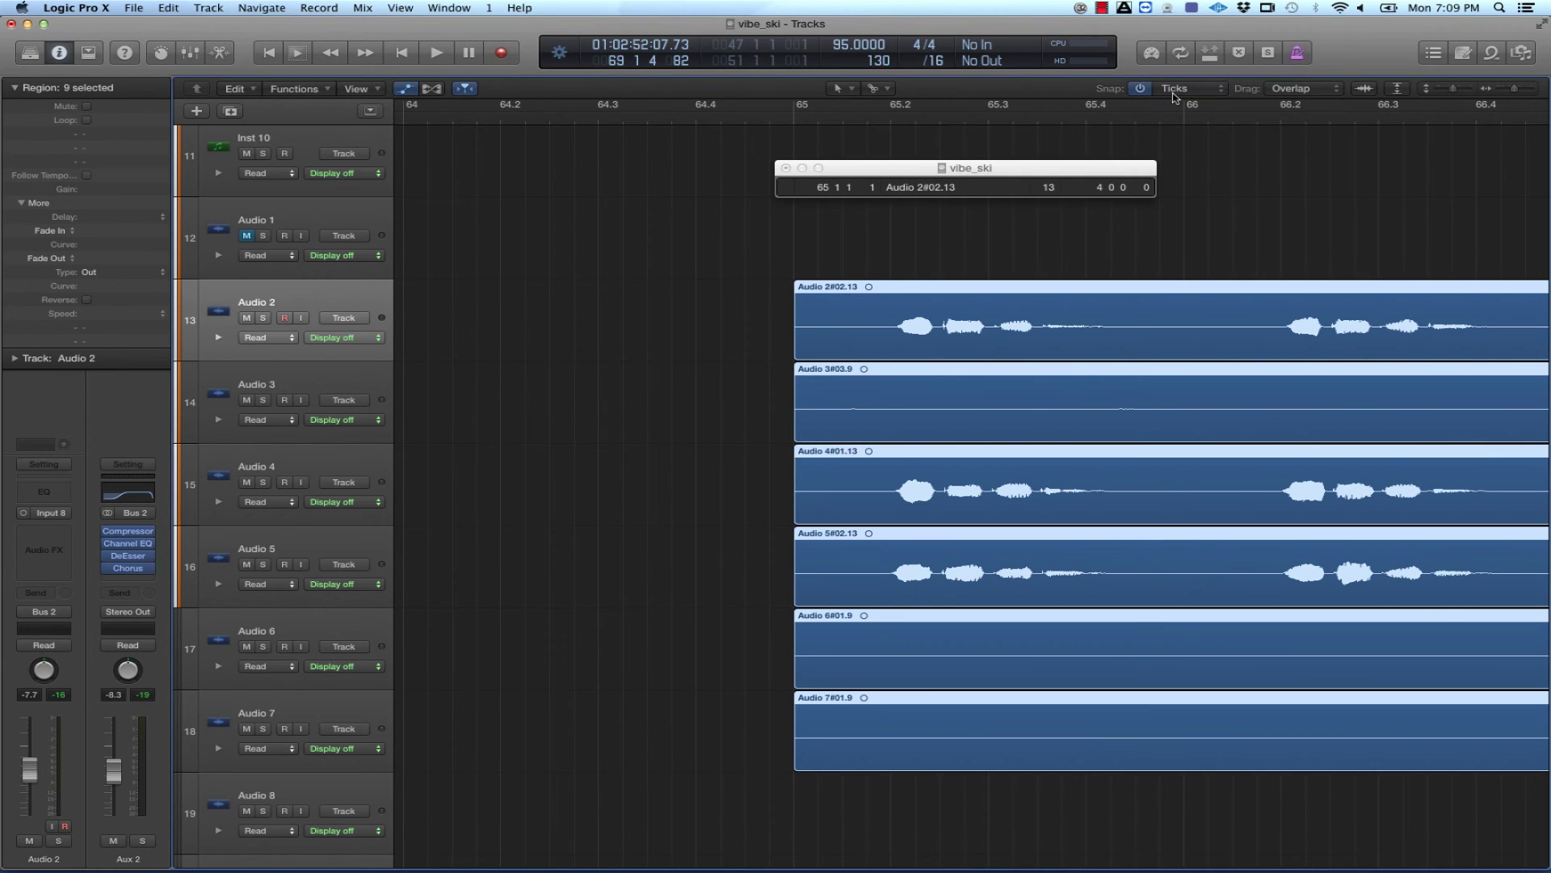